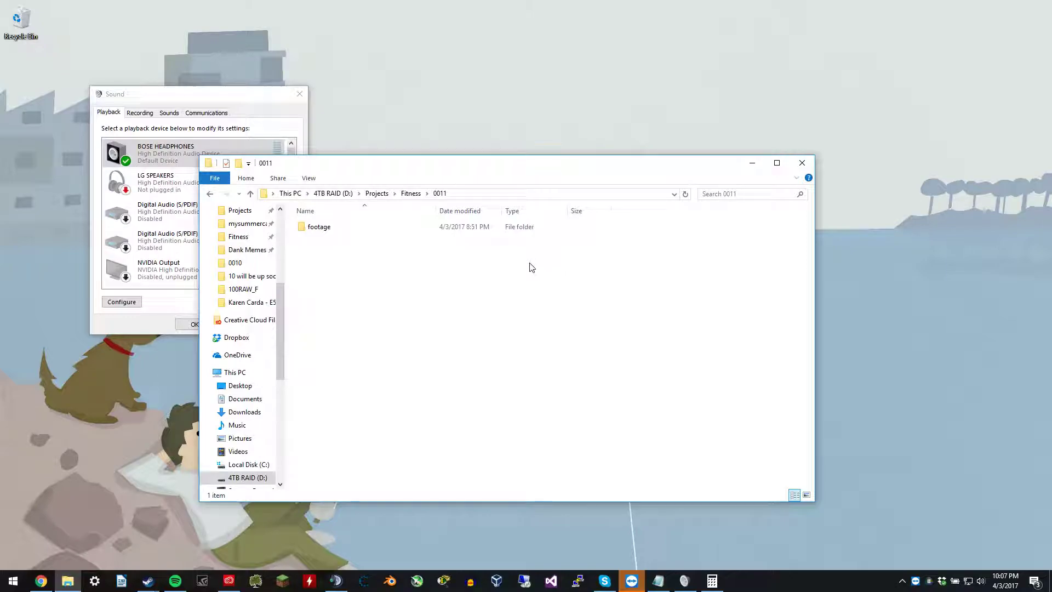
Look over the video clips in the 0011 project's footage folder, then return to the 0011 folder.
{"action": "double_click", "coordinate": [404, 231]}
{"action": "left_click_drag", "start_coordinate": [324, 277], "coordinate": [601, 277]}
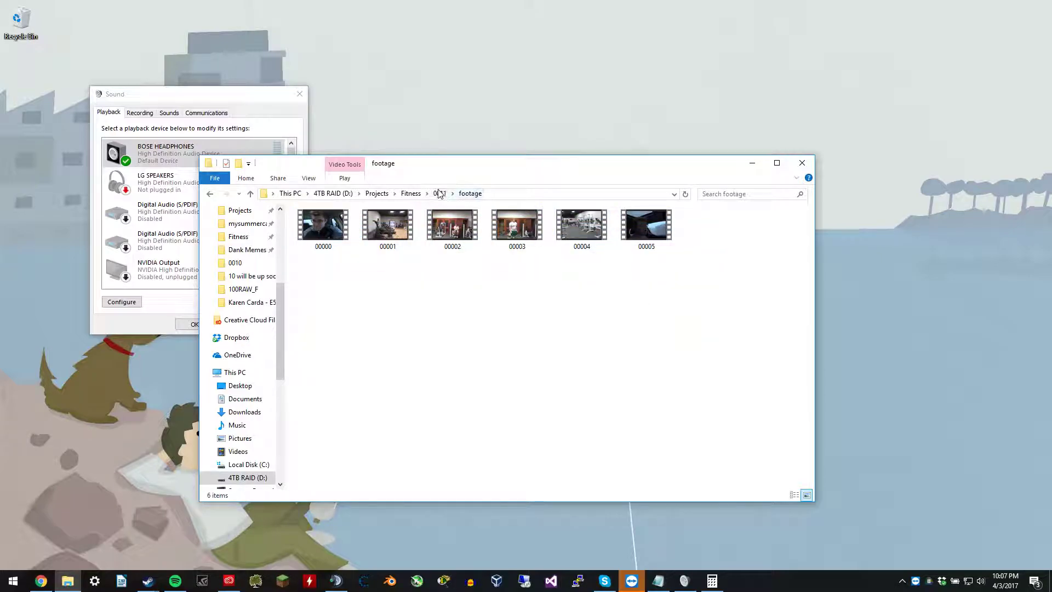
{"action": "left_click", "coordinate": [411, 193]}
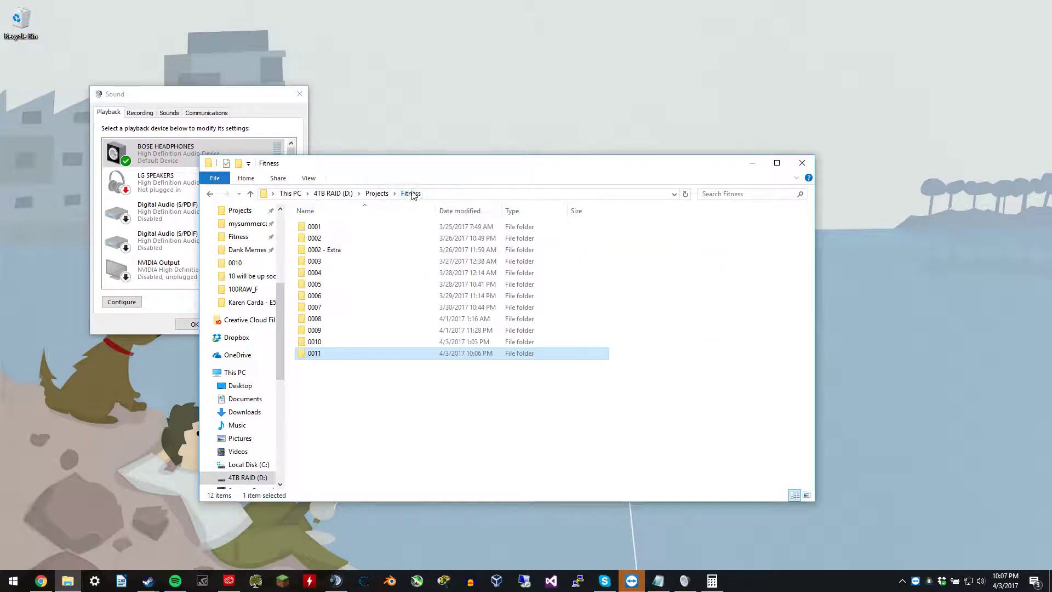
{"action": "left_click", "coordinate": [389, 432]}
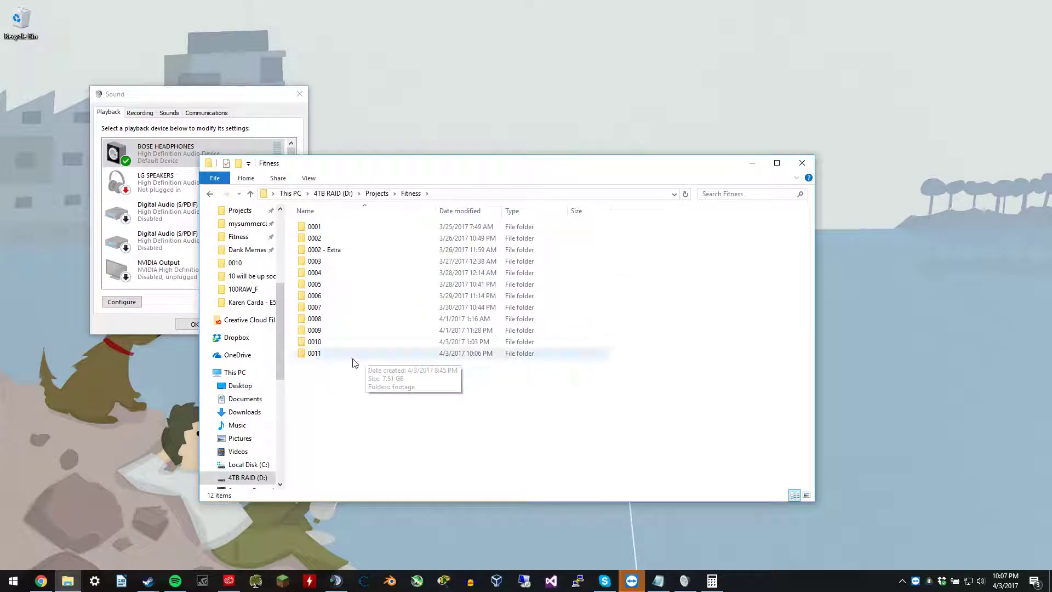
{"action": "double_click", "coordinate": [331, 353]}
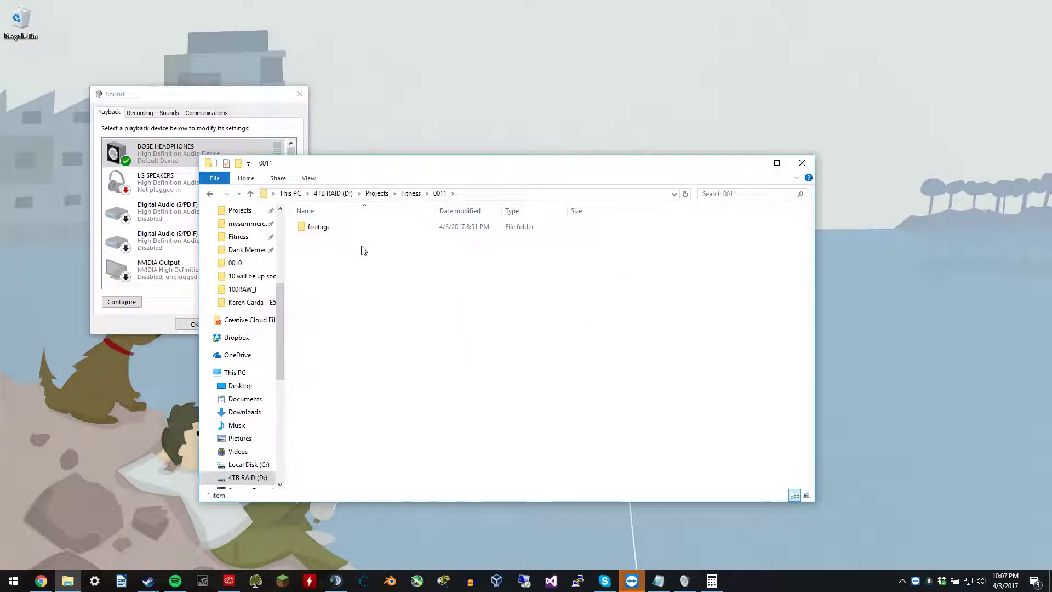
Launch Premiere Pro CC (2017) from Creative Cloud and minimize the Creative Cloud window.
{"action": "left_click", "coordinate": [229, 580]}
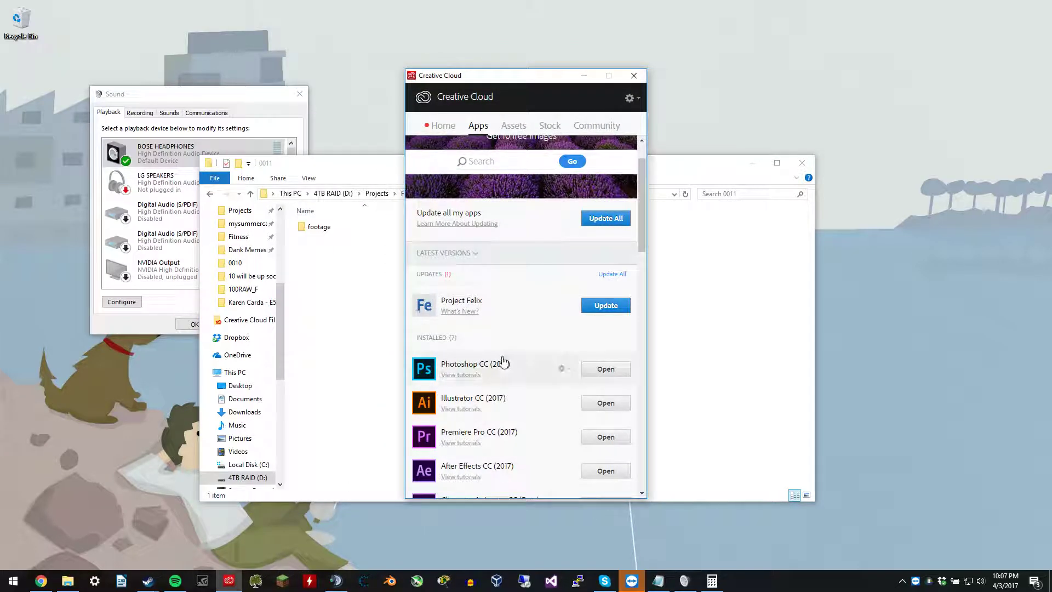
{"action": "left_click", "coordinate": [598, 439]}
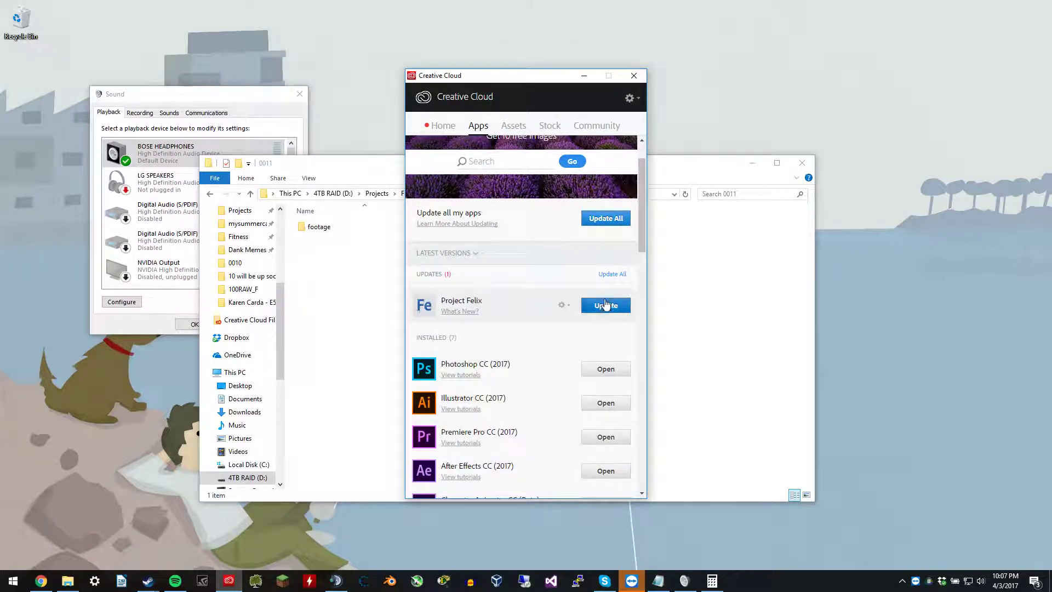
{"action": "left_click", "coordinate": [584, 75]}
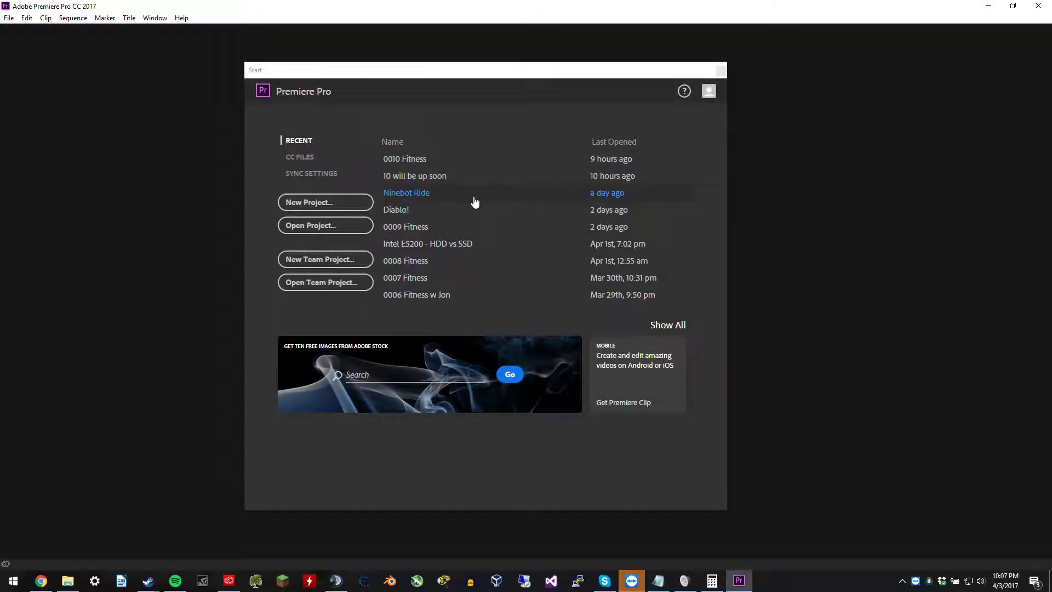
Create a new project named 0011 Fitness, stored in D:\Projects\Fitness\0011.
{"action": "left_click", "coordinate": [320, 202]}
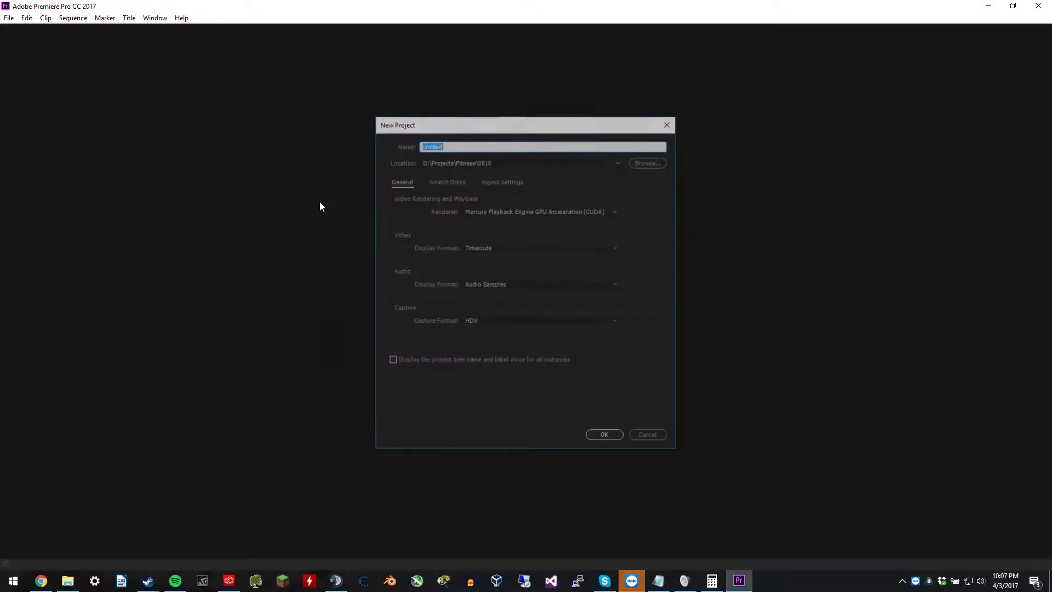
{"action": "type", "text": "0011 Fitness"}
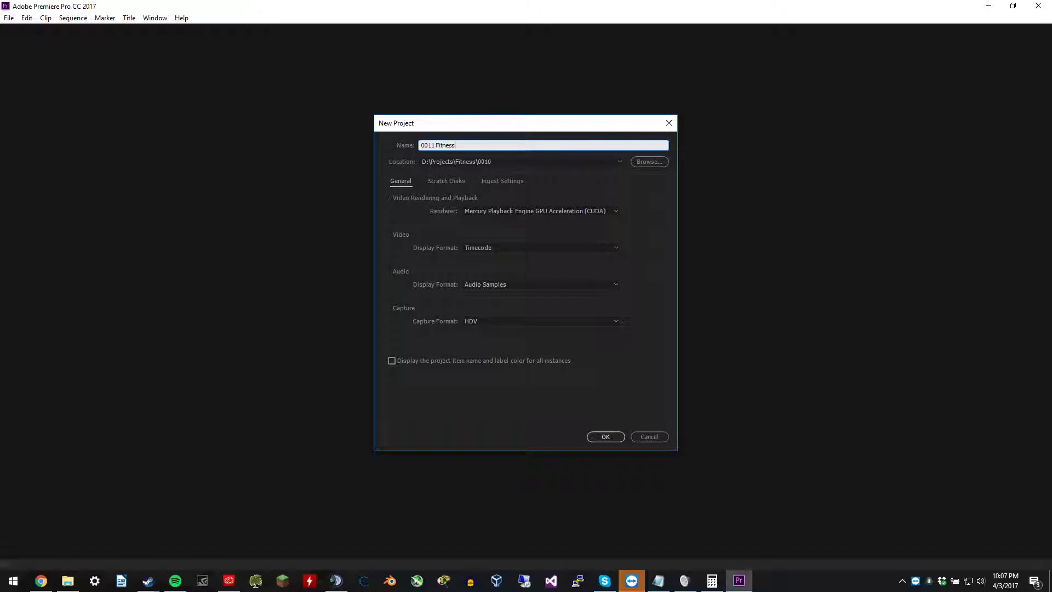
{"action": "key", "text": "ctrl+a"}
{"action": "left_click", "coordinate": [649, 162]}
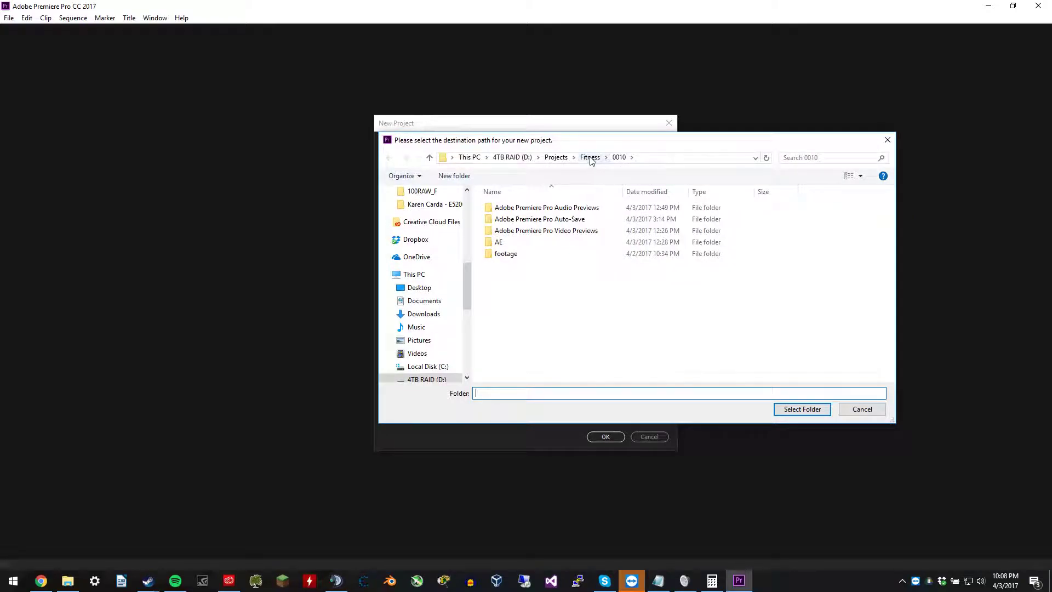
{"action": "double_click", "coordinate": [516, 333]}
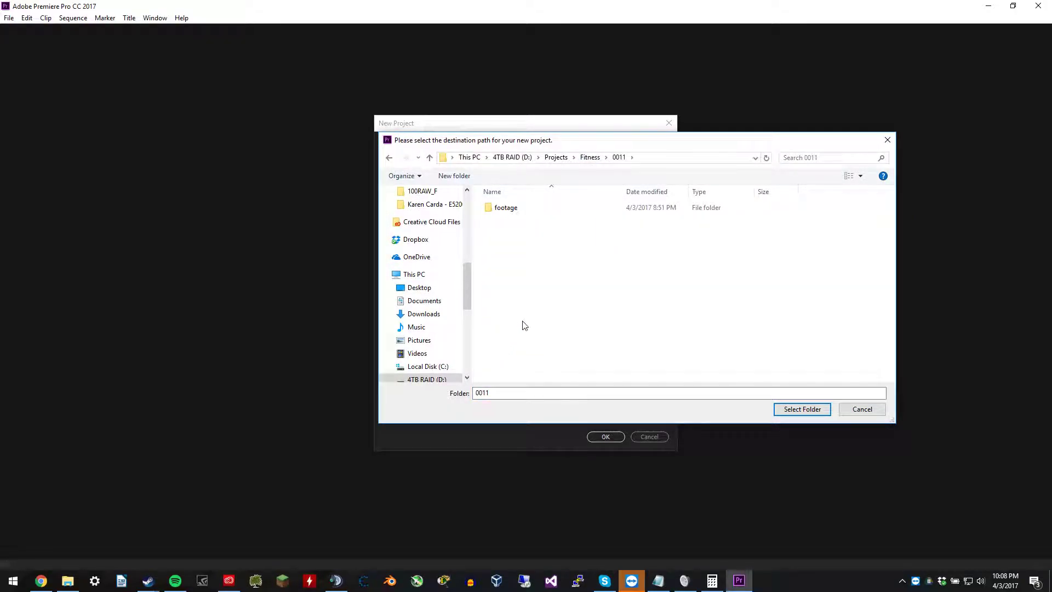
{"action": "left_click", "coordinate": [802, 409]}
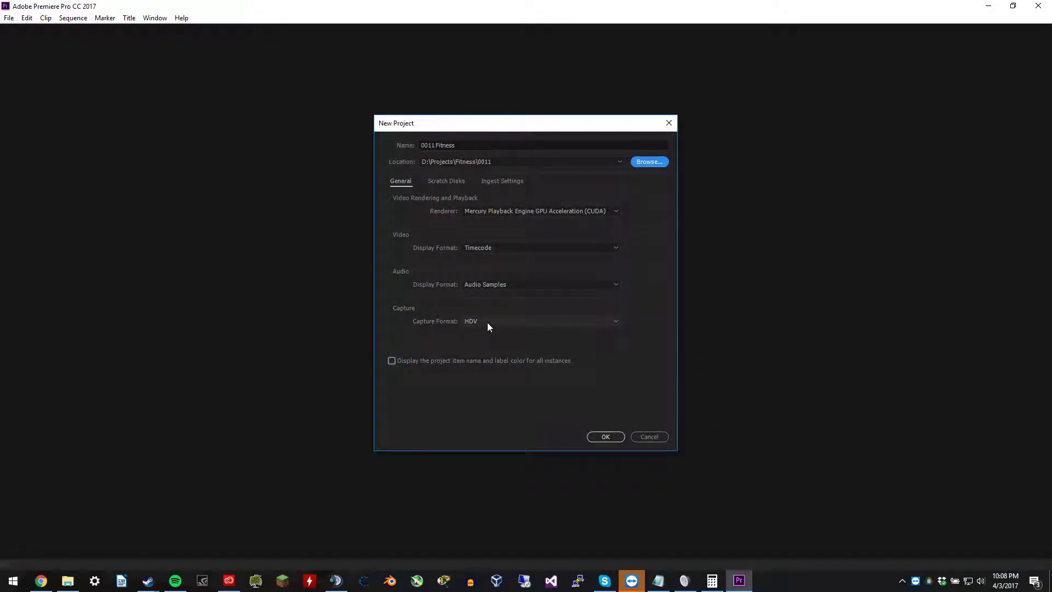
{"action": "left_click", "coordinate": [606, 434]}
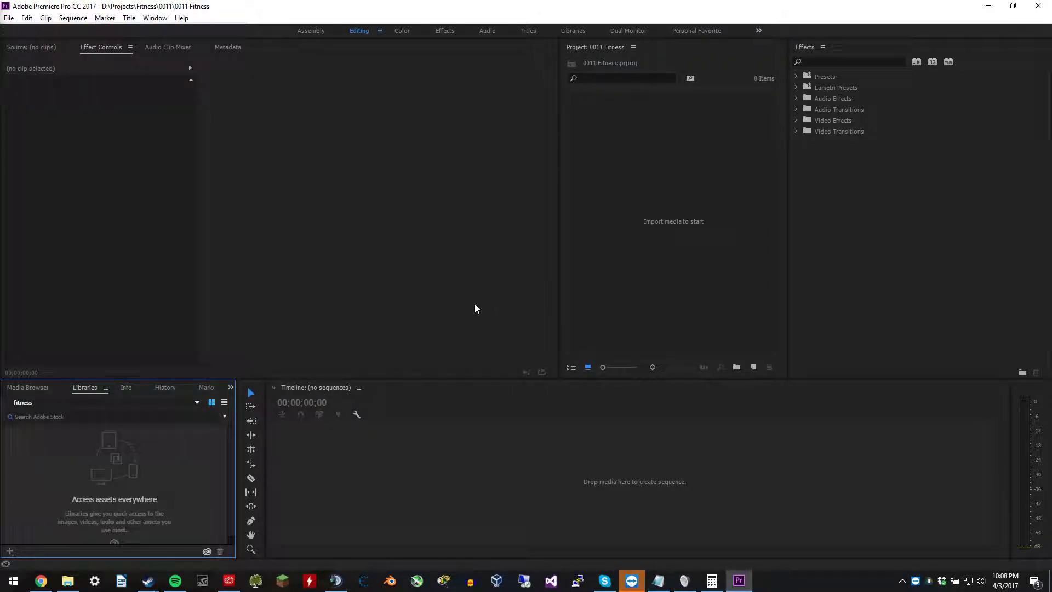
{"action": "left_click_drag", "start_coordinate": [0, 154], "coordinate": [0, 52]}
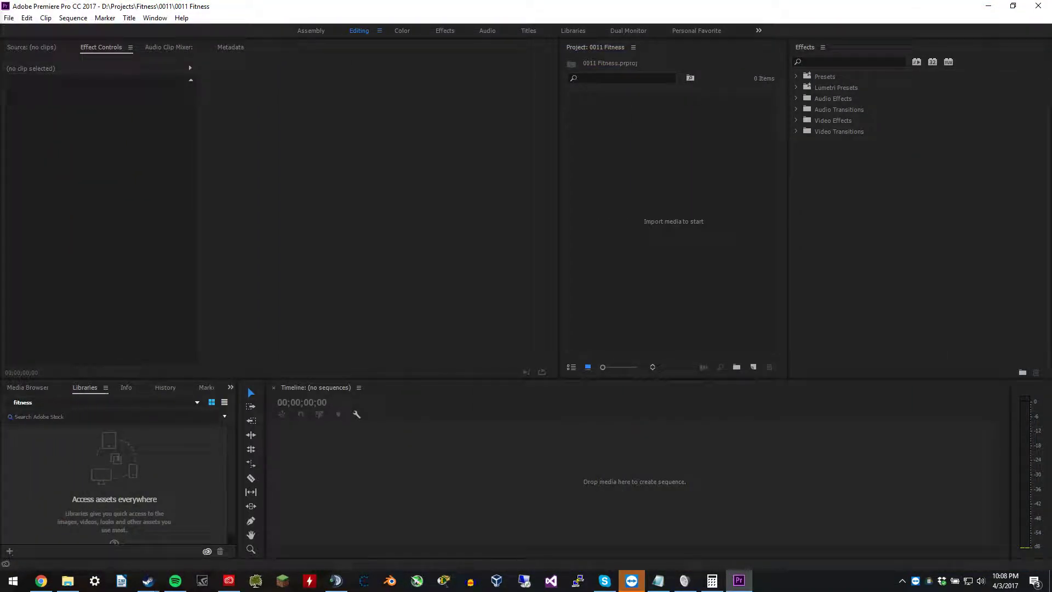
{"action": "left_click_drag", "start_coordinate": [0, 126], "coordinate": [0, 76]}
Add all six clips, 00000 to 00005, from the 0011 footage folder to the empty timeline as a new sequence.
{"action": "left_click", "coordinate": [68, 580]}
{"action": "double_click", "coordinate": [329, 227]}
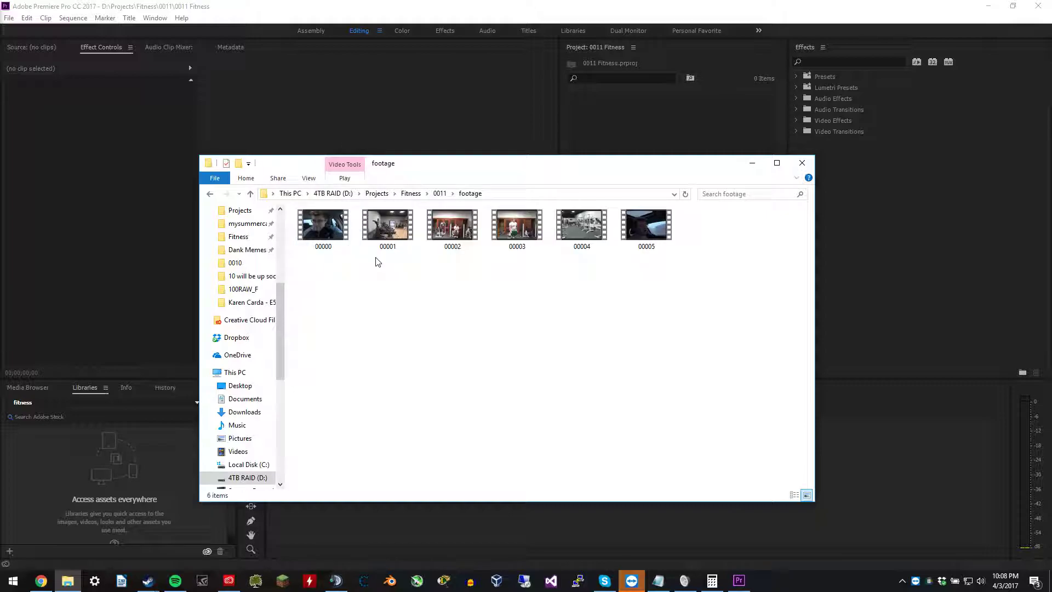
{"action": "left_click_drag", "start_coordinate": [312, 282], "coordinate": [677, 218]}
{"action": "left_click_drag", "start_coordinate": [323, 236], "coordinate": [310, 525]}
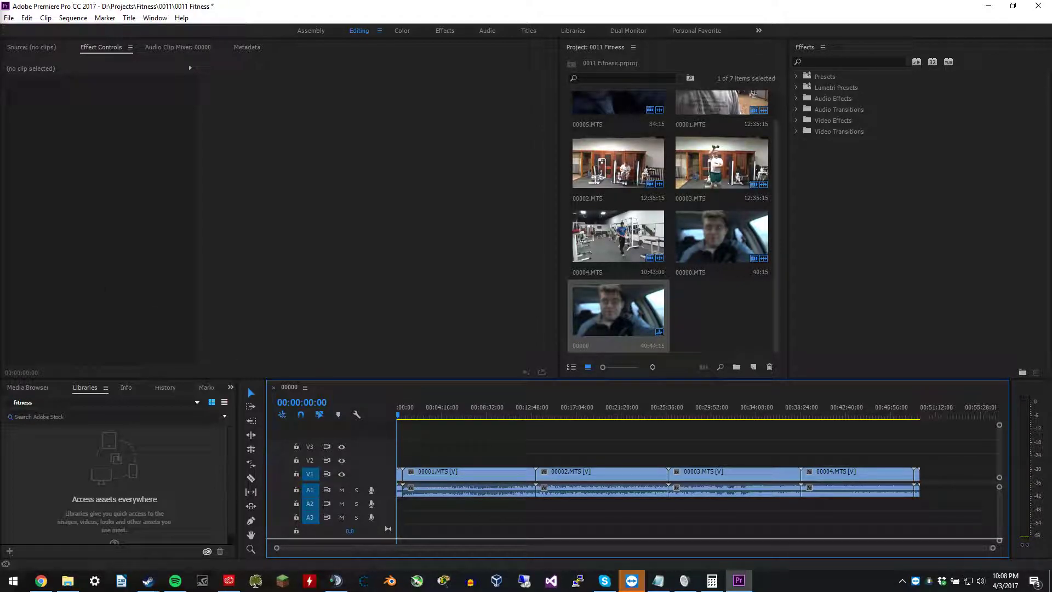
Bring the floating Program monitor onto this screen and dock it between the Effect Controls and Project panels.
{"action": "left_click_drag", "start_coordinate": [0, 57], "coordinate": [835, 34]}
{"action": "key", "text": "space"}
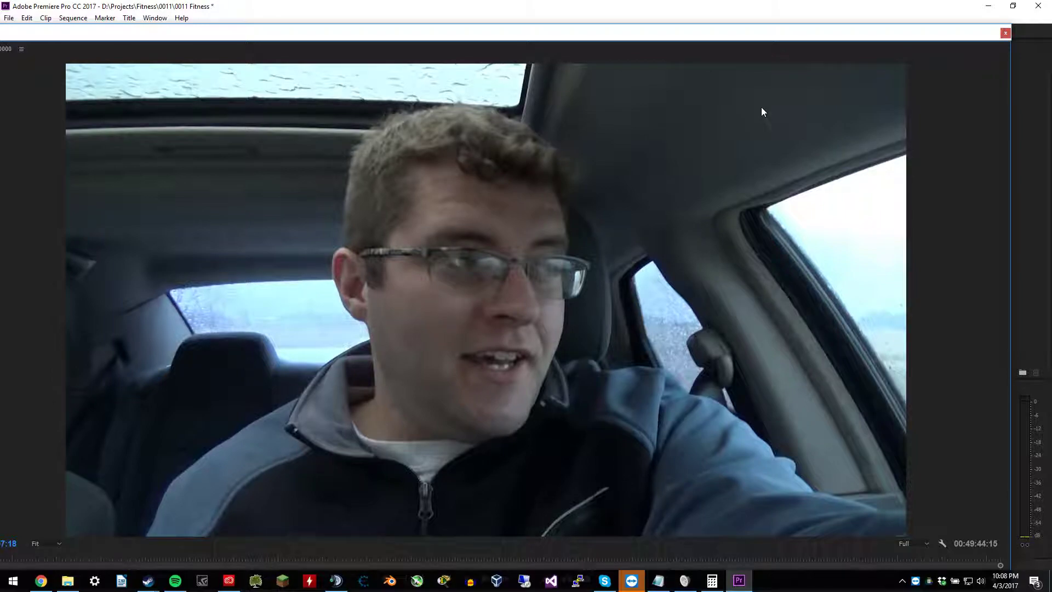
{"action": "left_click_drag", "start_coordinate": [702, 36], "coordinate": [543, 122]}
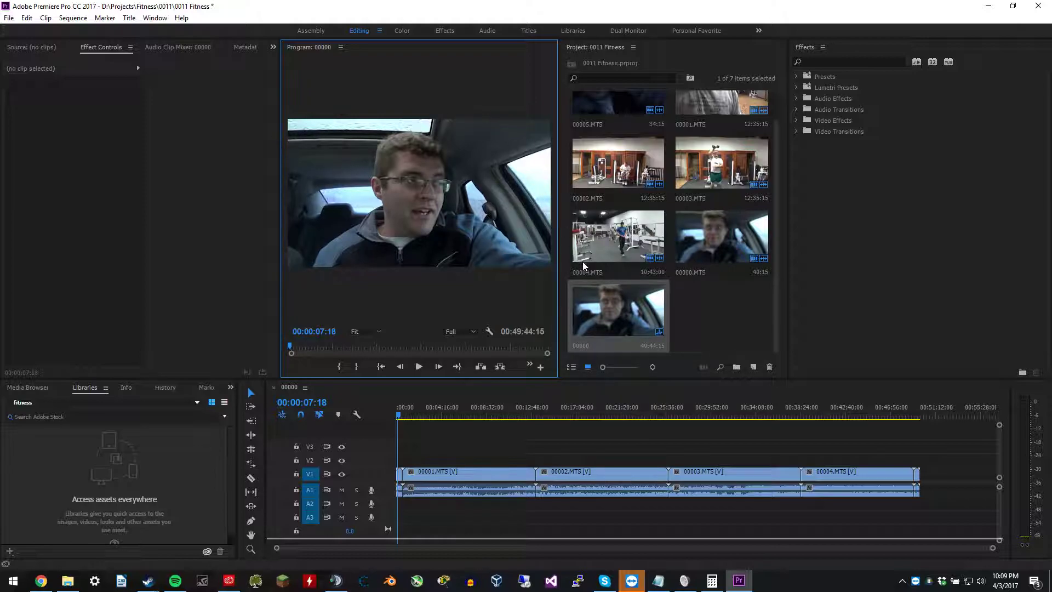
Set the Program monitor's playback resolution to 1/4 and briefly play the sequence.
{"action": "left_click", "coordinate": [458, 332]}
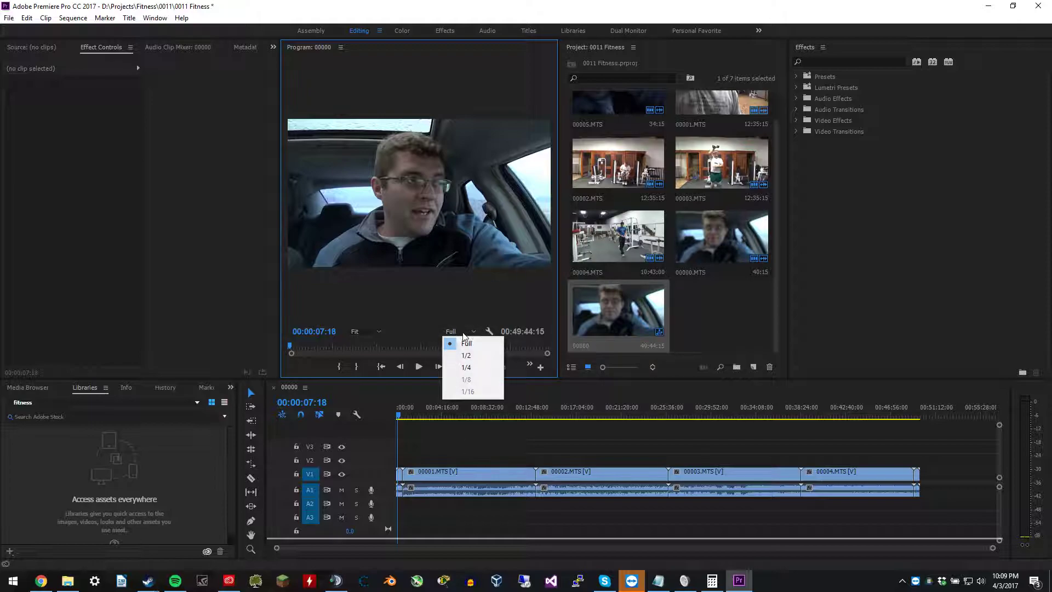
{"action": "left_click", "coordinate": [461, 368]}
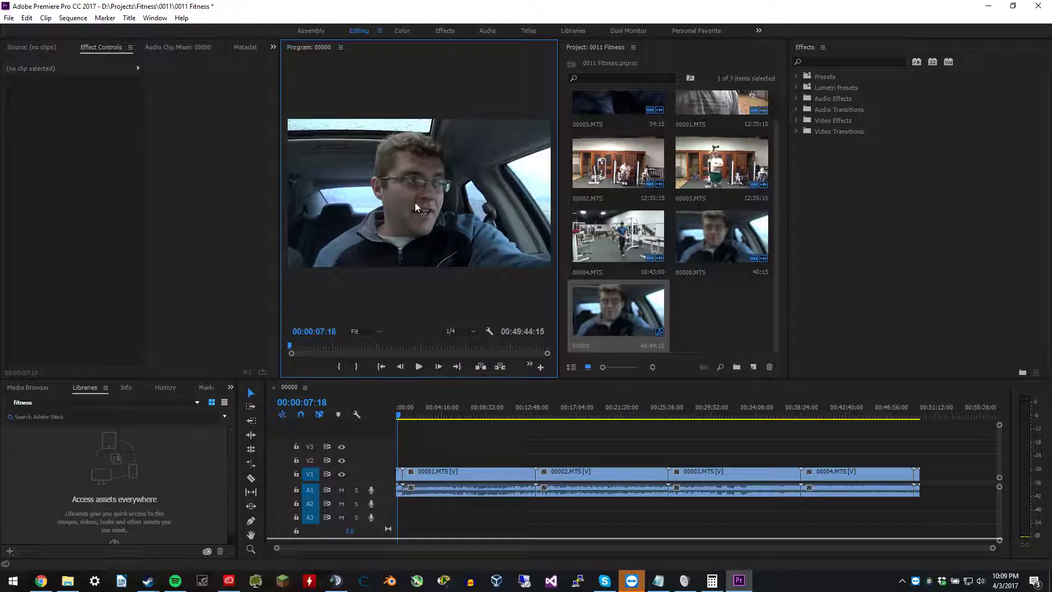
{"action": "key", "text": "space"}
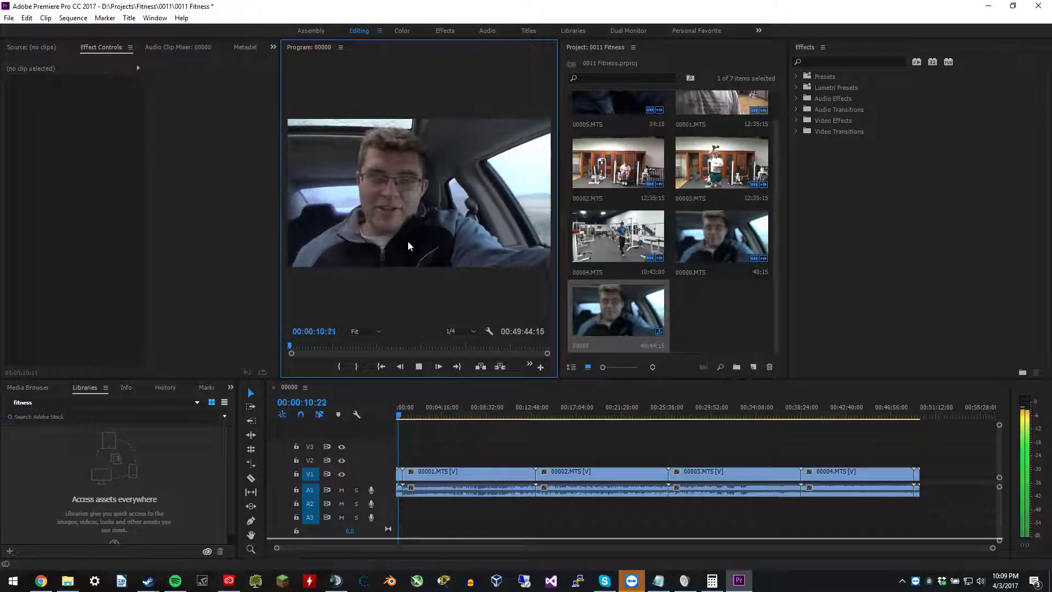
{"action": "key", "text": "space"}
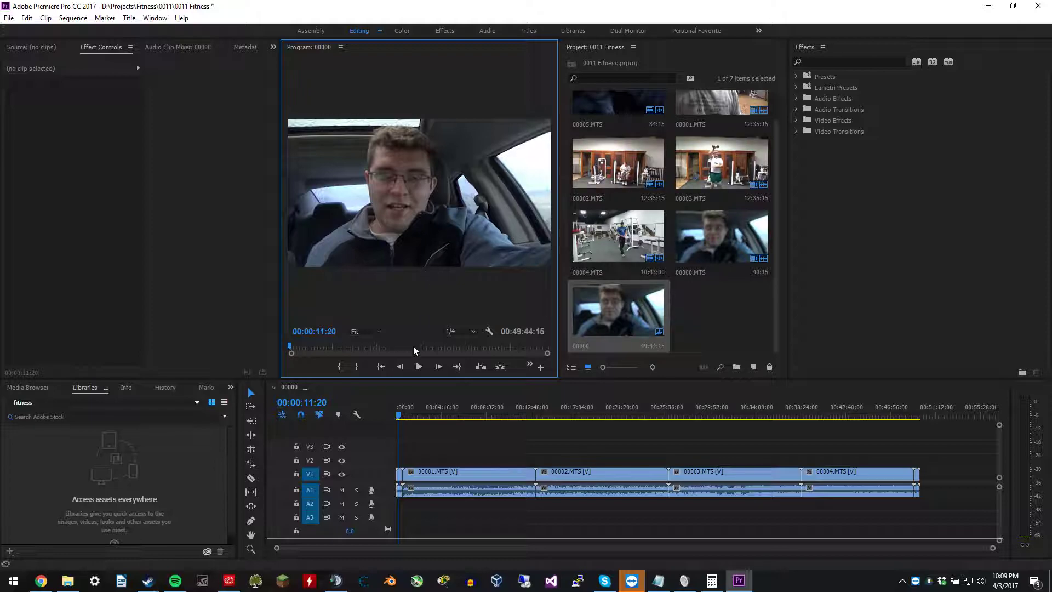
Mute audio track A1 and play the first seconds of the sequence from its start.
{"action": "left_click", "coordinate": [399, 415]}
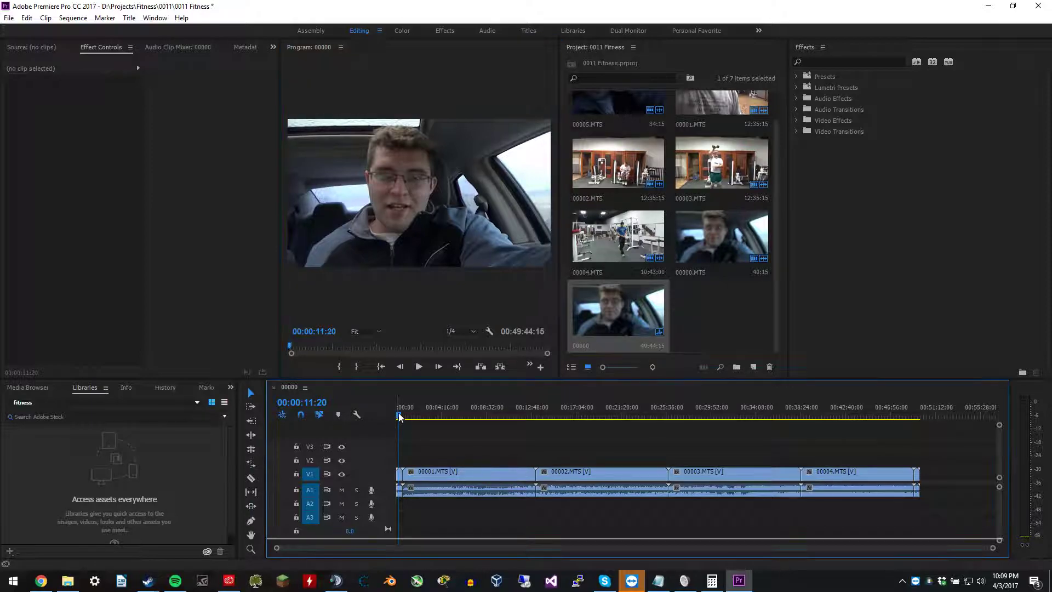
{"action": "left_click", "coordinate": [339, 489]}
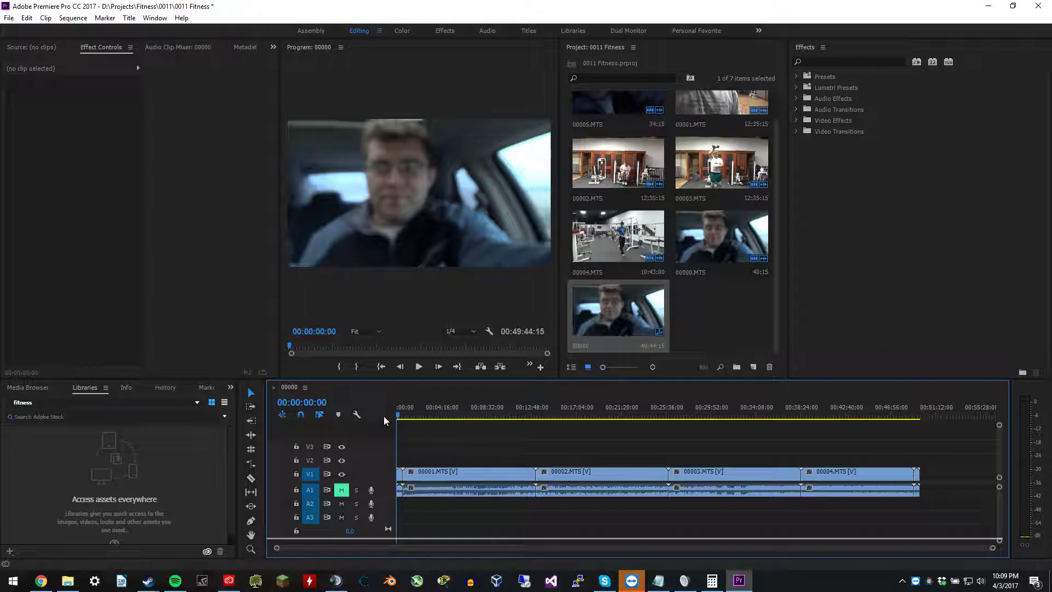
{"action": "key", "text": "space"}
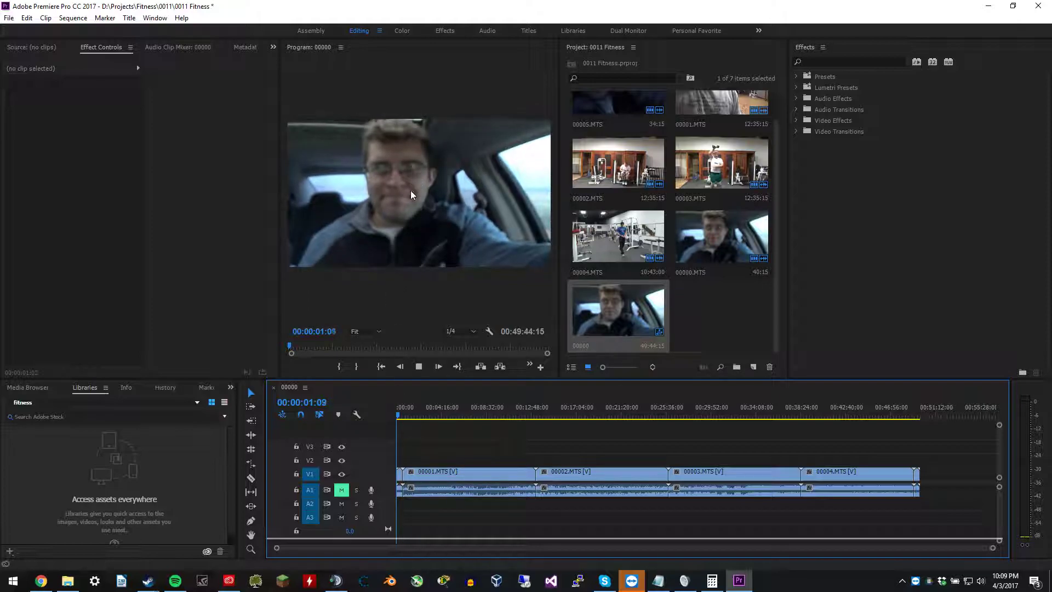
{"action": "key", "text": "space"}
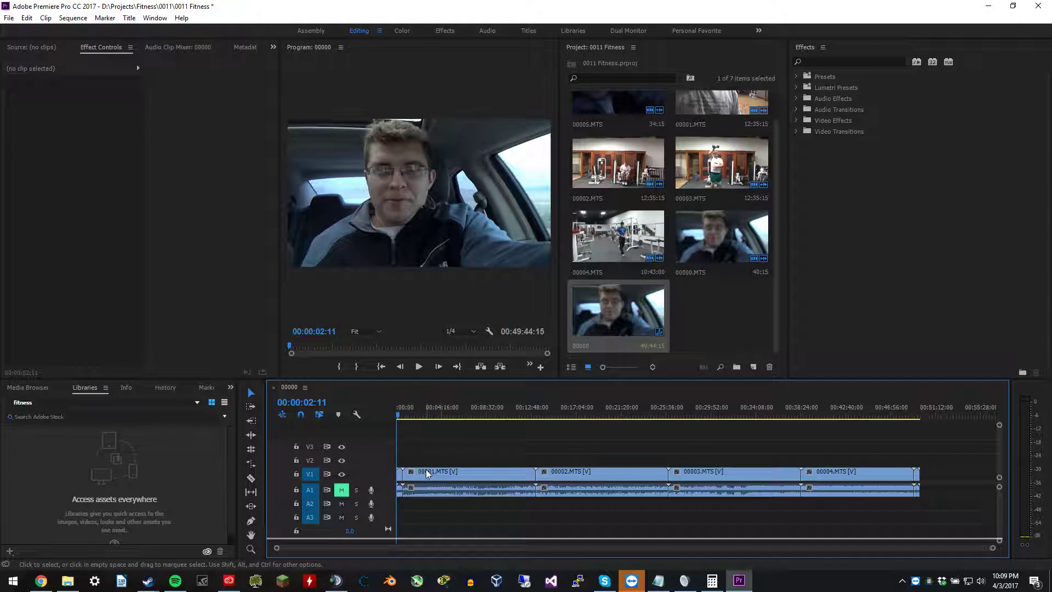
Review the end of clip 00000.MTS from about 00:00:31, then place the playhead at 00:00:38:25.
{"action": "left_click", "coordinate": [401, 417]}
{"action": "left_click_drag", "start_coordinate": [402, 417], "coordinate": [405, 420]}
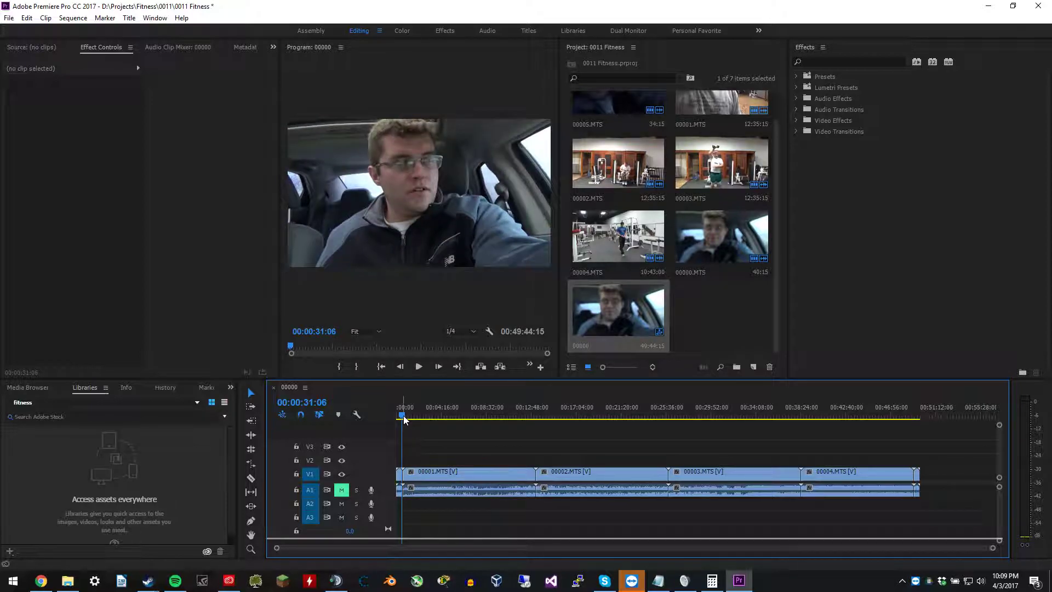
{"action": "key", "text": "space"}
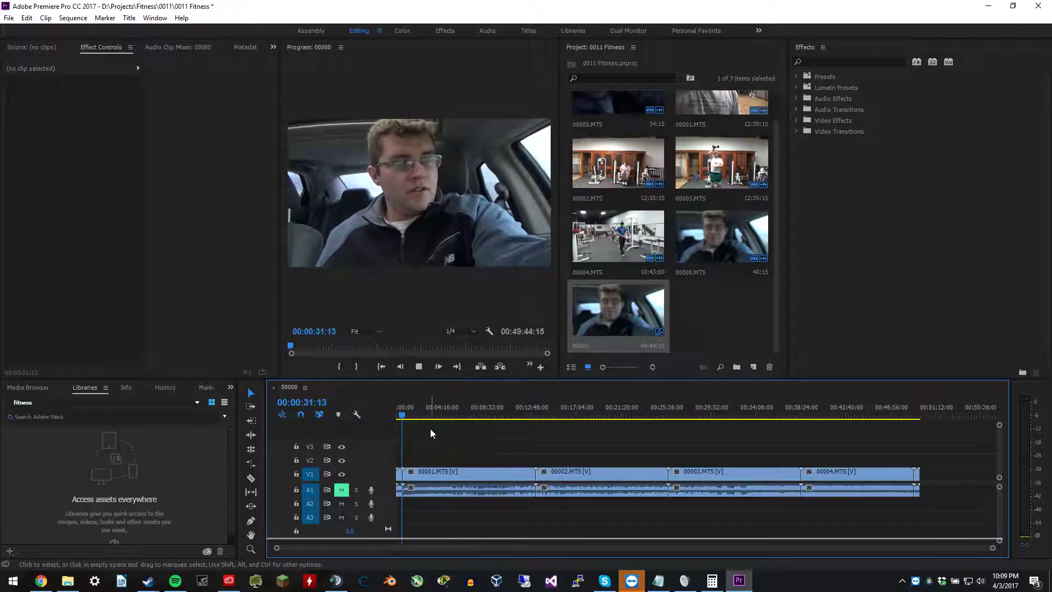
{"action": "key", "text": "equal"}
{"action": "key", "text": "equal"}
{"action": "key", "text": "equal"}
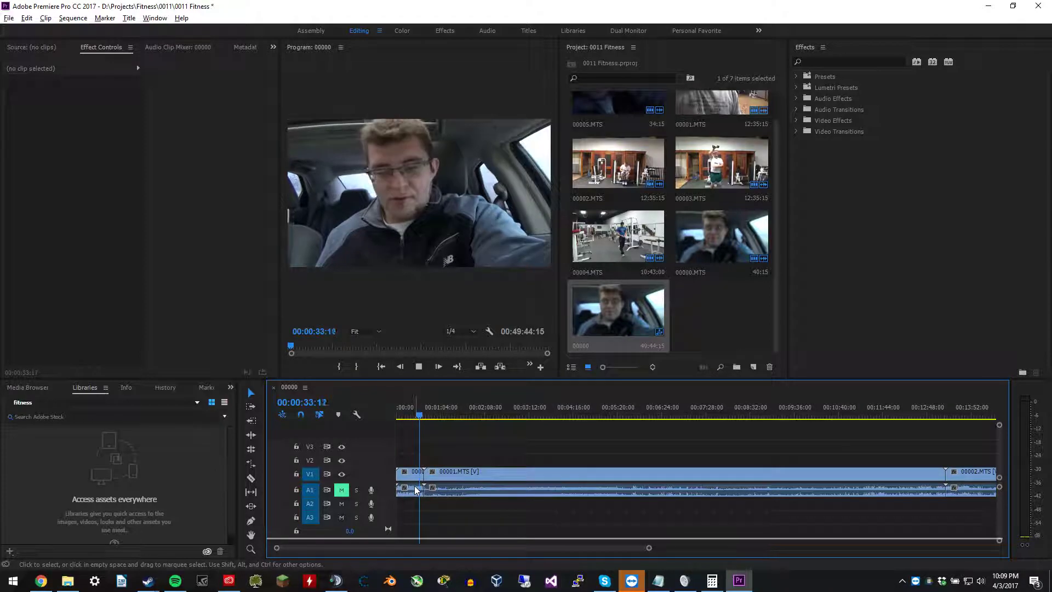
{"action": "scroll", "coordinate": [438, 492], "scroll_direction": "up", "scroll_amount": 2}
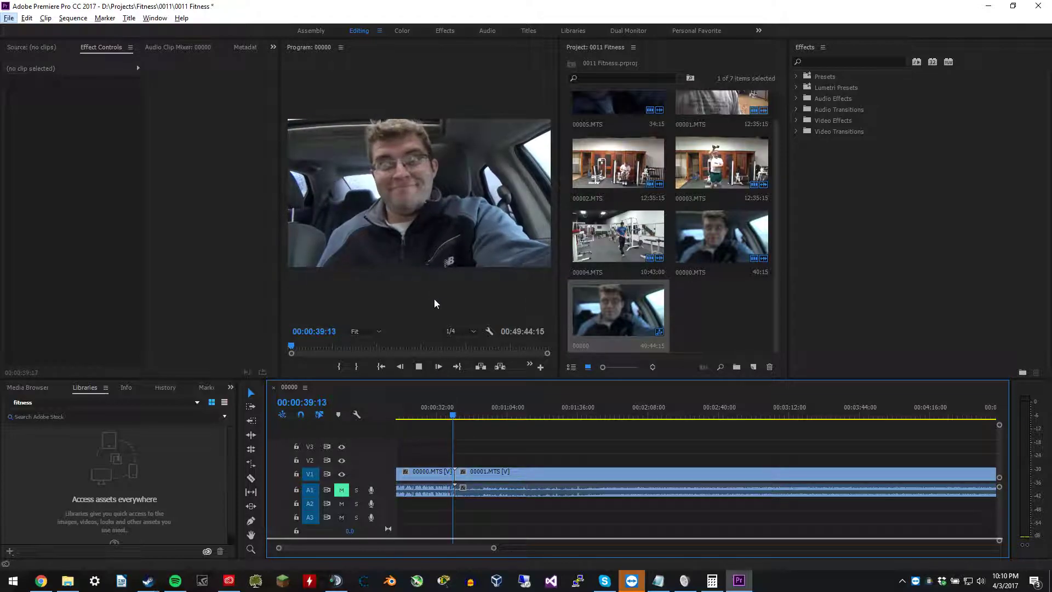
{"action": "key", "text": "space"}
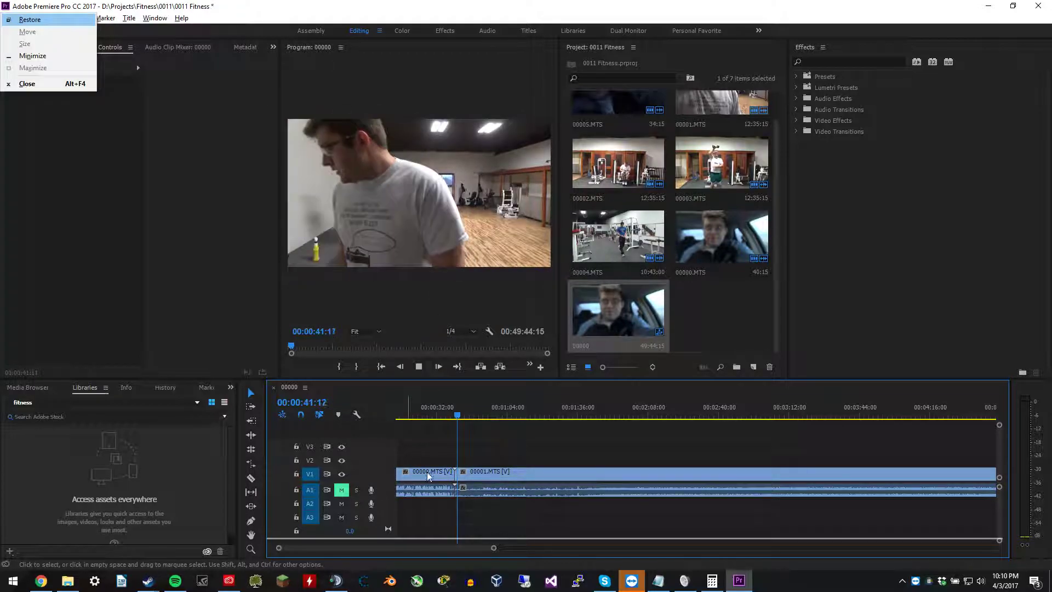
{"action": "left_click_drag", "start_coordinate": [457, 411], "coordinate": [451, 415]}
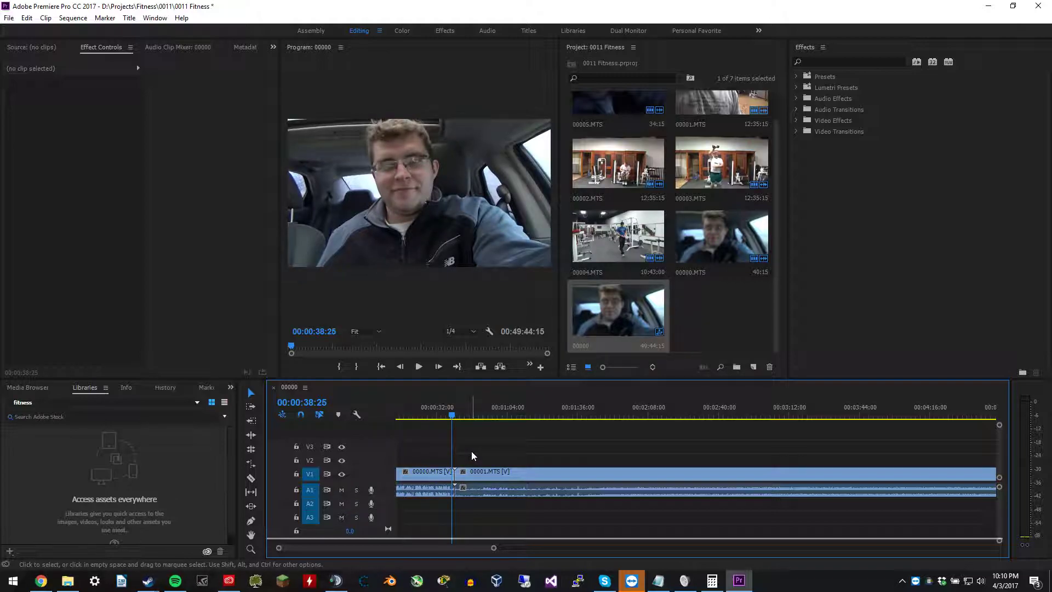
Adjust the audio gain of all clips in the sequence by -10 dB.
{"action": "key", "text": "ctrl+a"}
{"action": "right_click", "coordinate": [428, 475]}
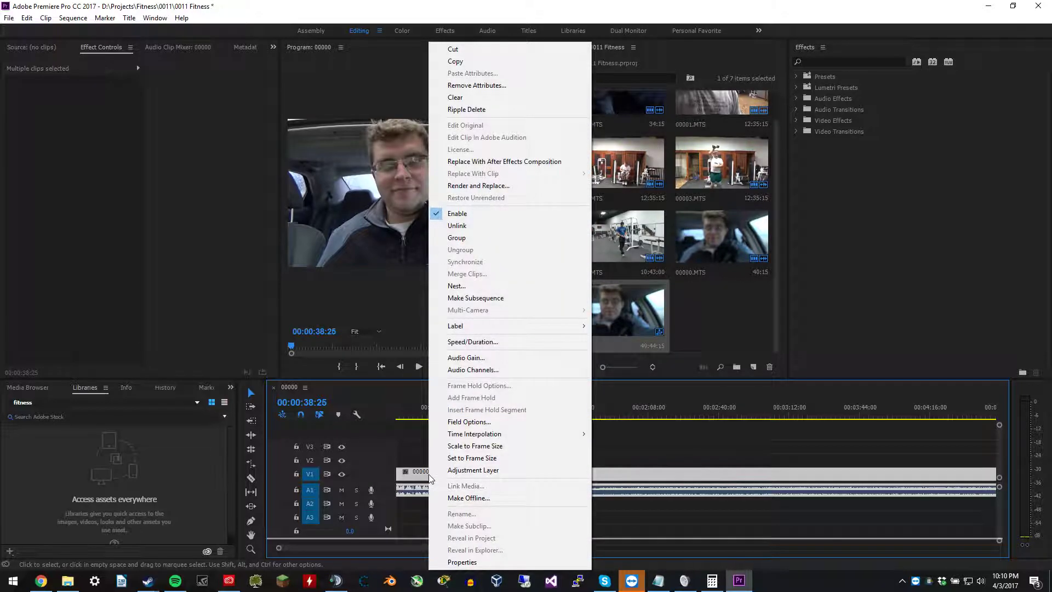
{"action": "left_click", "coordinate": [491, 359]}
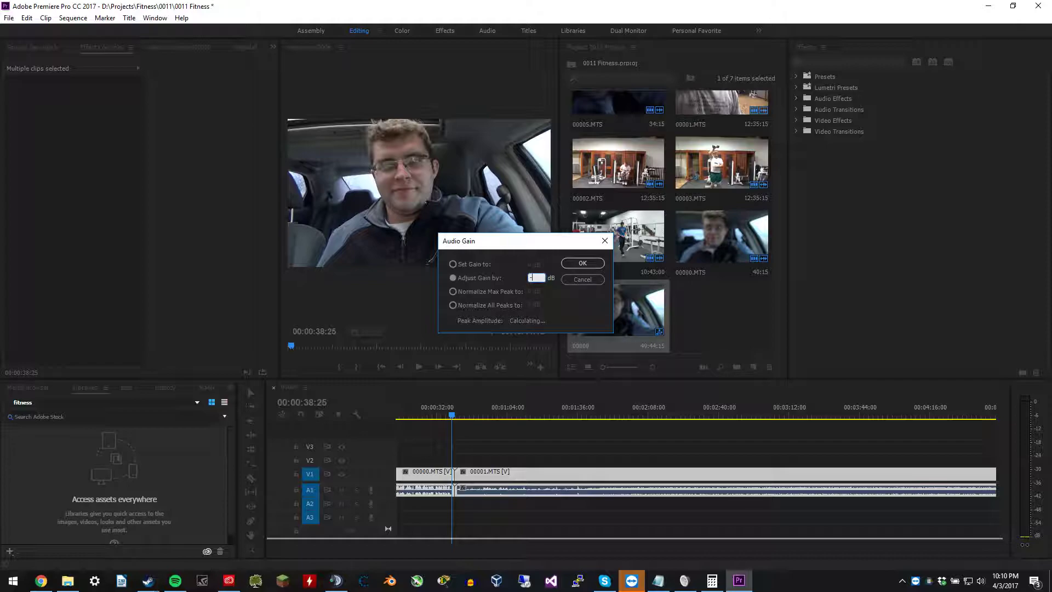
{"action": "type", "text": "-10"}
{"action": "key", "text": "Return"}
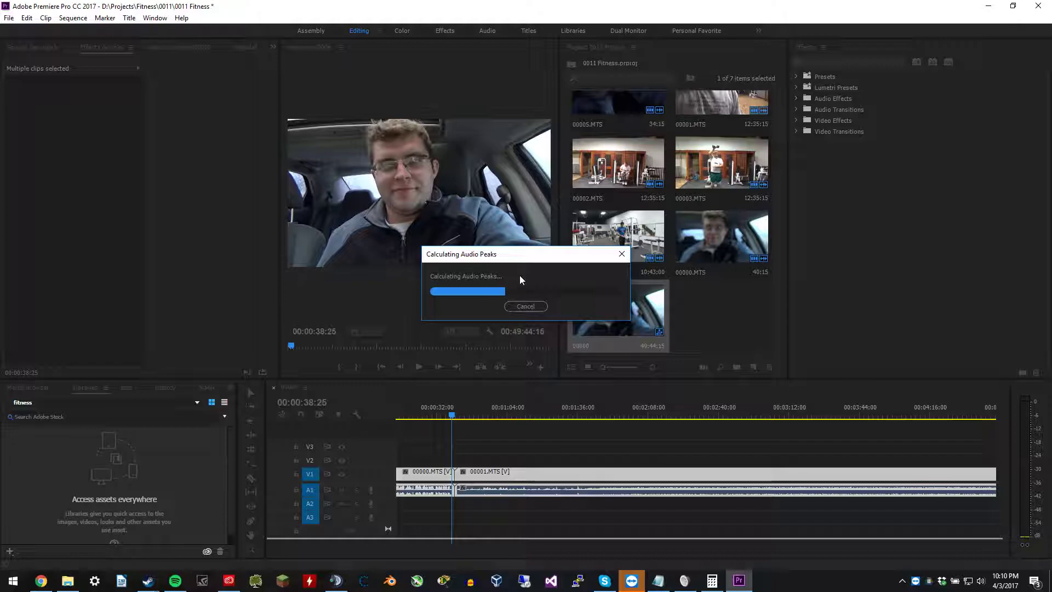
Play across the cut between clips 00000.MTS and 00001.MTS, starting from about 00:00:38:10.
{"action": "key", "text": "XF86AudioPlay"}
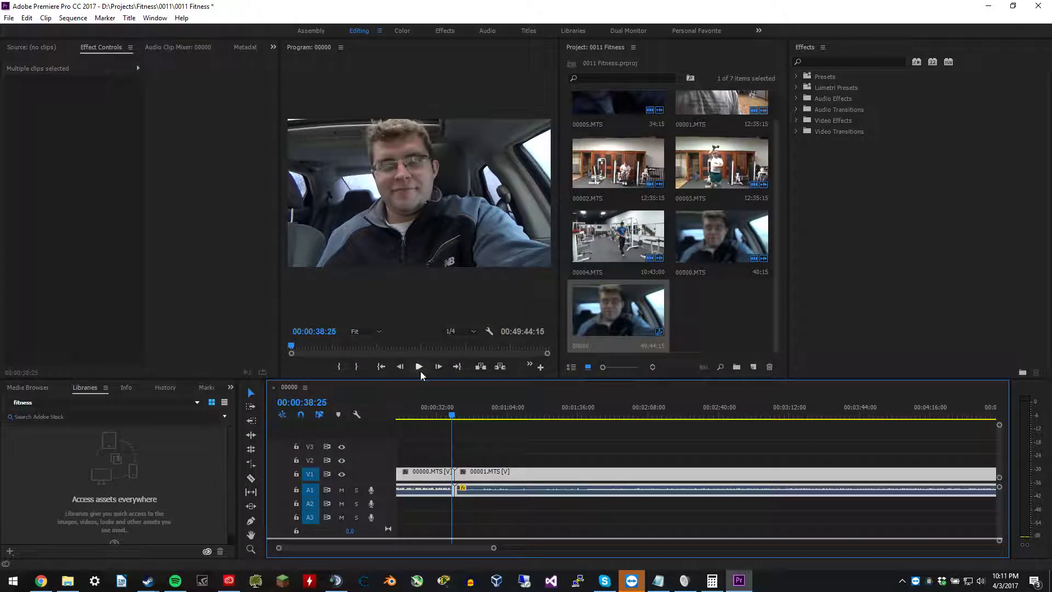
{"action": "left_click_drag", "start_coordinate": [451, 416], "coordinate": [444, 416]}
{"action": "key", "text": "space"}
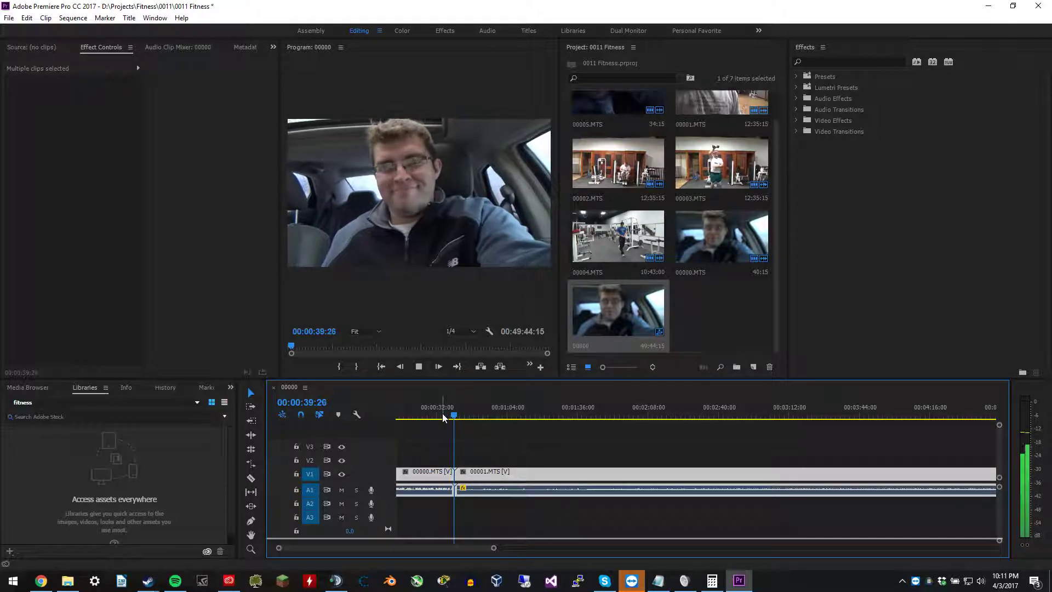
{"action": "key", "text": "space"}
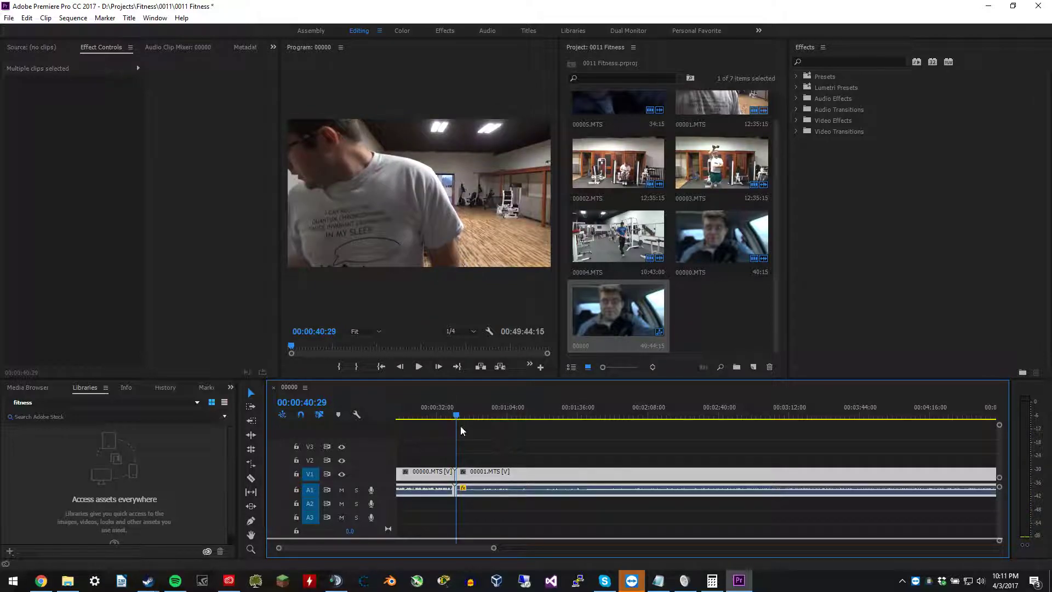
{"action": "left_click_drag", "start_coordinate": [457, 417], "coordinate": [450, 418]}
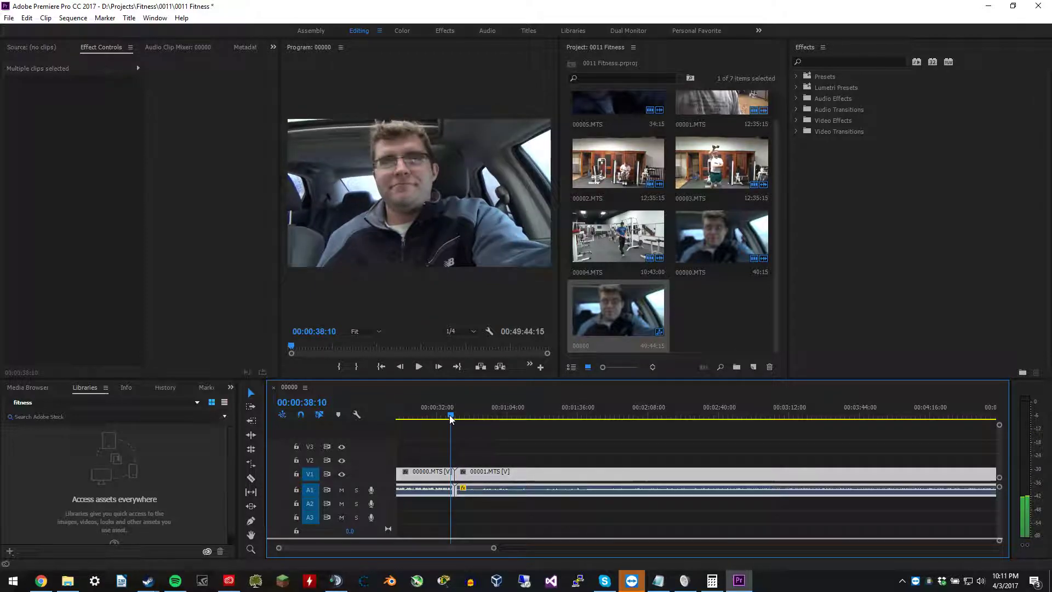
{"action": "key", "text": "space"}
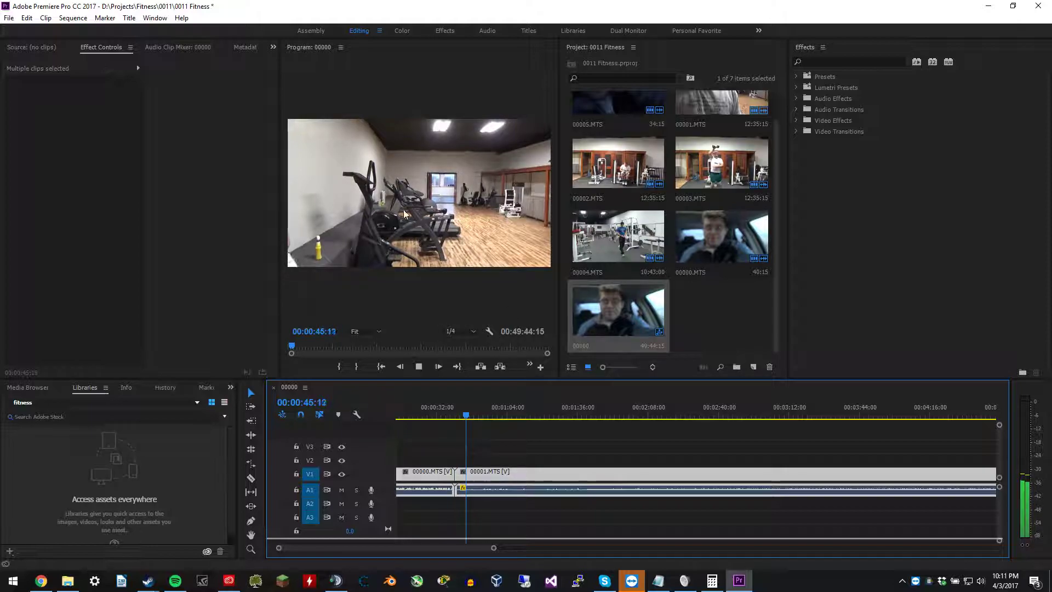
Find where the talking begins in the gym clip 00001.MTS and split the clip at 00:00:53:00.
{"action": "scroll", "coordinate": [473, 483], "scroll_direction": "up", "scroll_amount": 3}
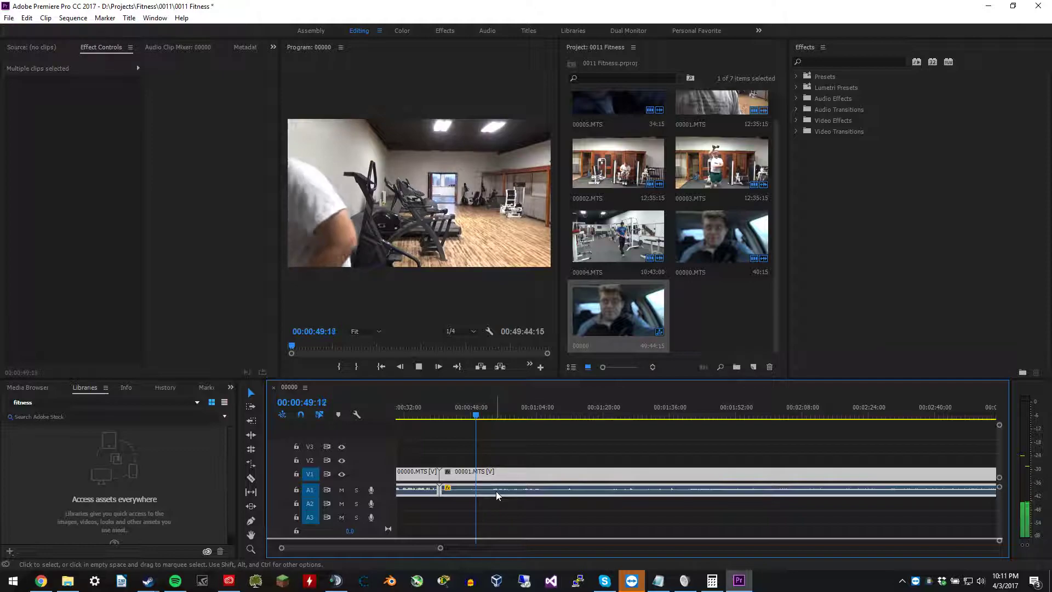
{"action": "scroll", "coordinate": [495, 491], "scroll_direction": "up", "scroll_amount": 2}
{"action": "scroll", "coordinate": [521, 488], "scroll_direction": "up", "scroll_amount": 1}
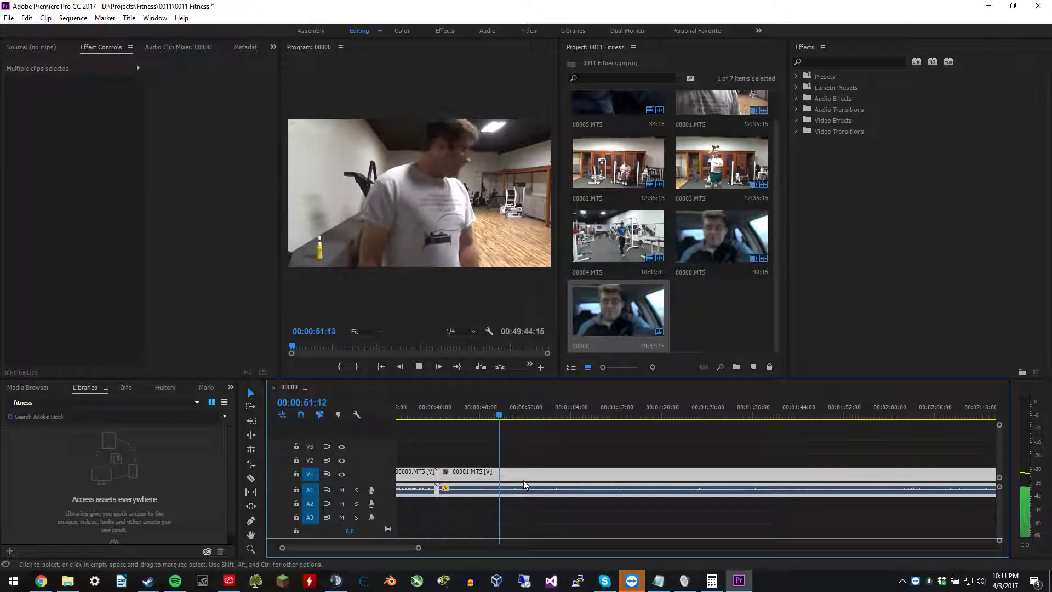
{"action": "scroll", "coordinate": [523, 494], "scroll_direction": "up", "scroll_amount": 1}
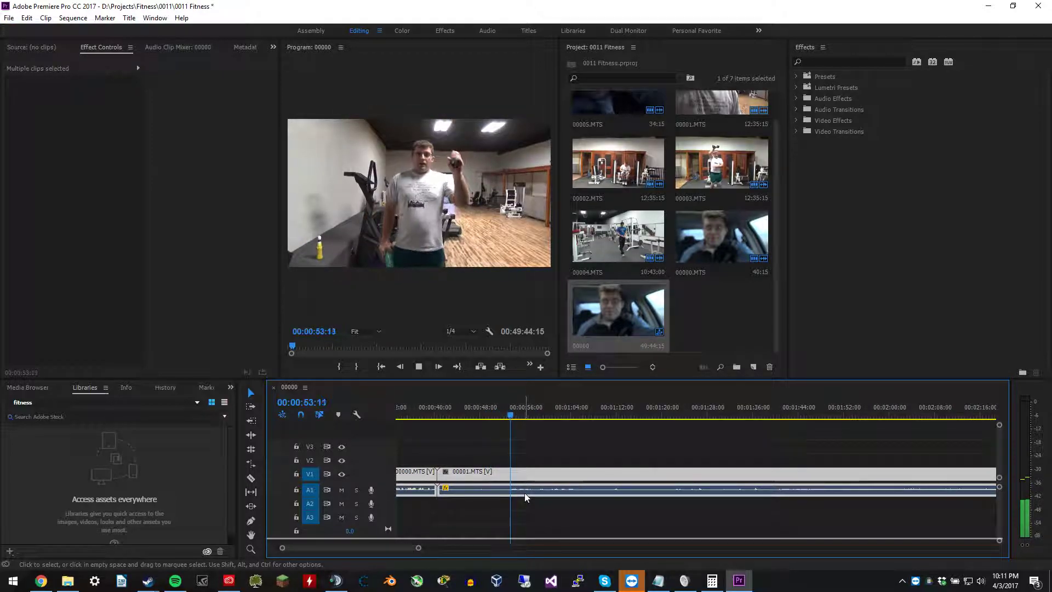
{"action": "scroll", "coordinate": [525, 490], "scroll_direction": "up", "scroll_amount": 1}
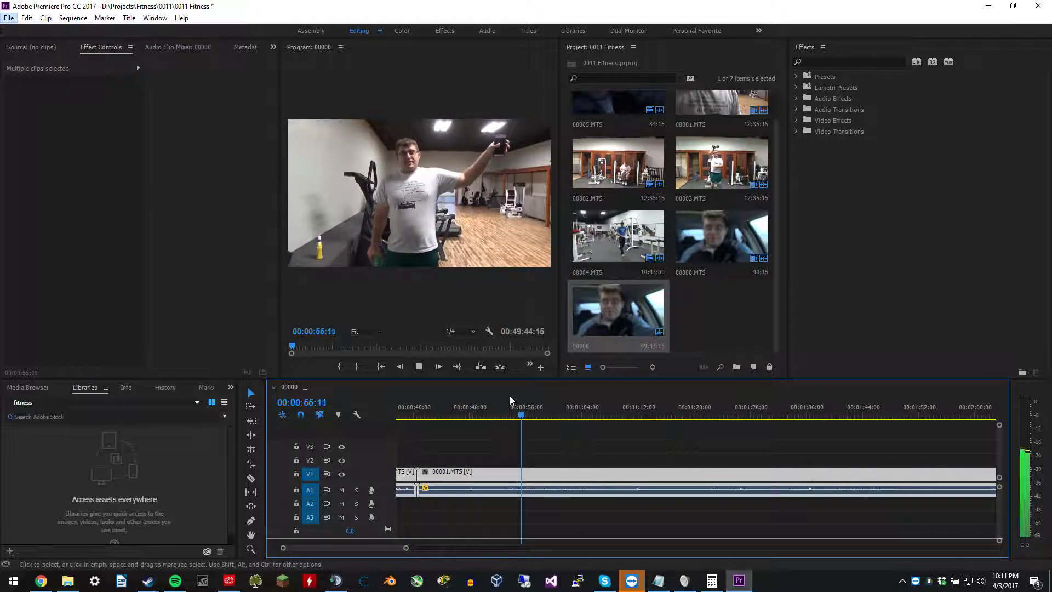
{"action": "left_click", "coordinate": [504, 415]}
{"action": "key", "text": "space"}
{"action": "left_click_drag", "start_coordinate": [507, 411], "coordinate": [506, 410]}
{"action": "key", "text": "c"}
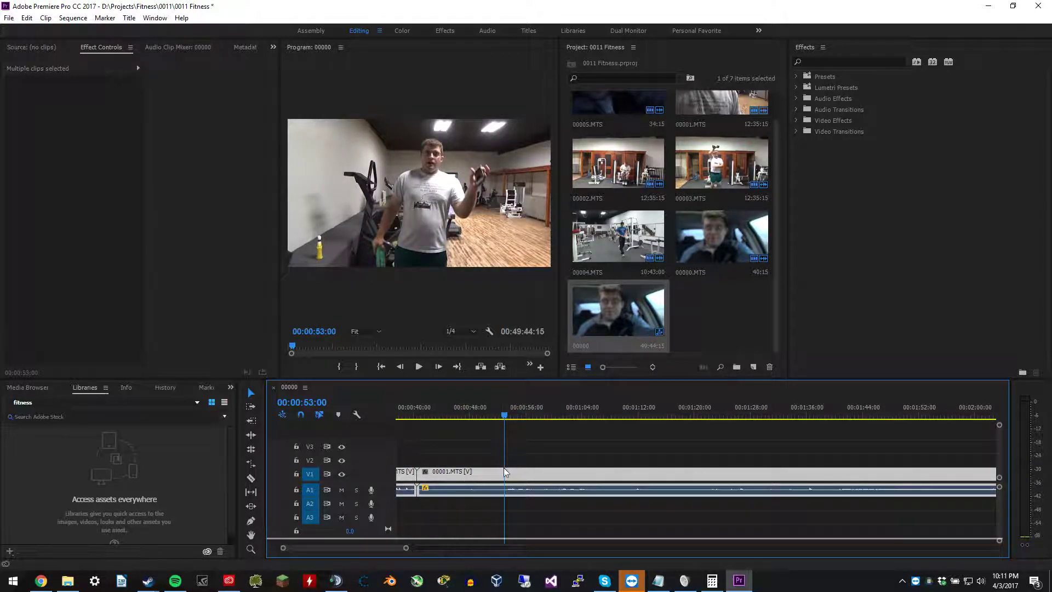
{"action": "left_click", "coordinate": [507, 473]}
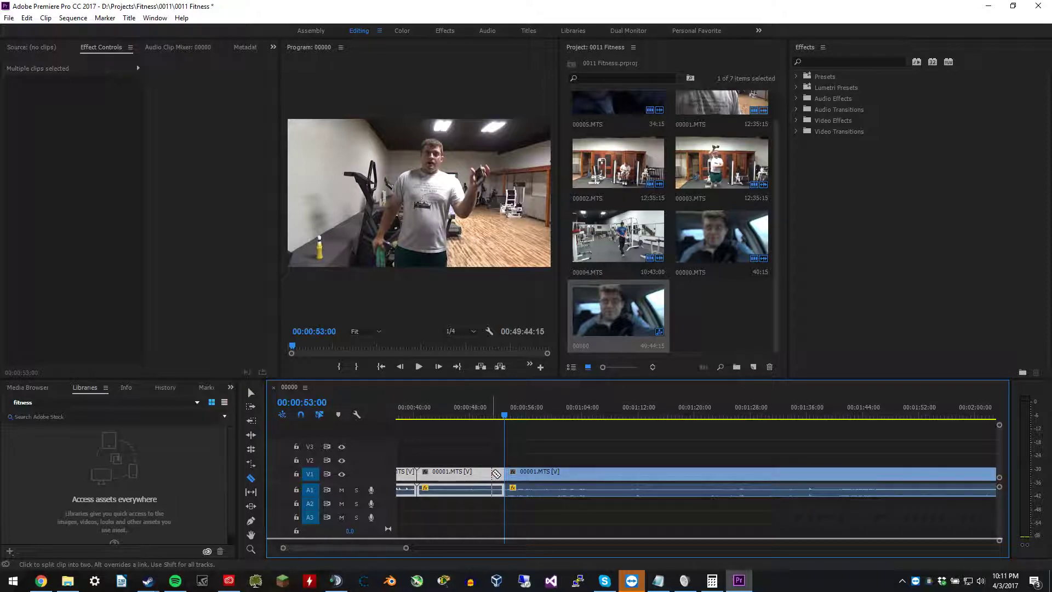
Delete the segment of 00001.MTS before the split at 00:00:53:00, leaving the gap in place.
{"action": "key", "text": "v"}
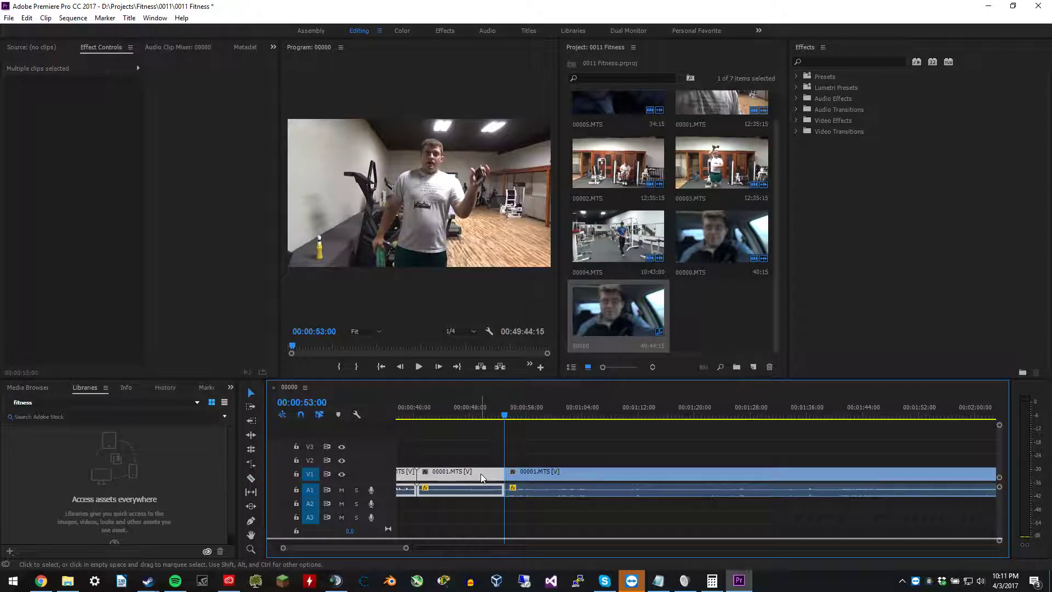
{"action": "key", "text": "ctrl+shift+a"}
{"action": "left_click", "coordinate": [483, 473]}
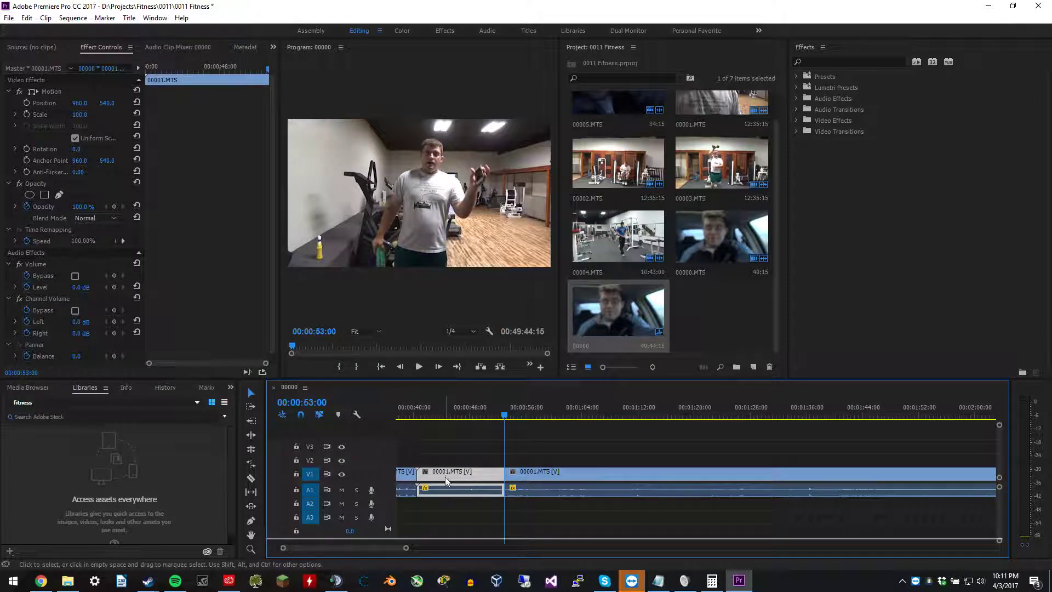
{"action": "key", "text": "Delete"}
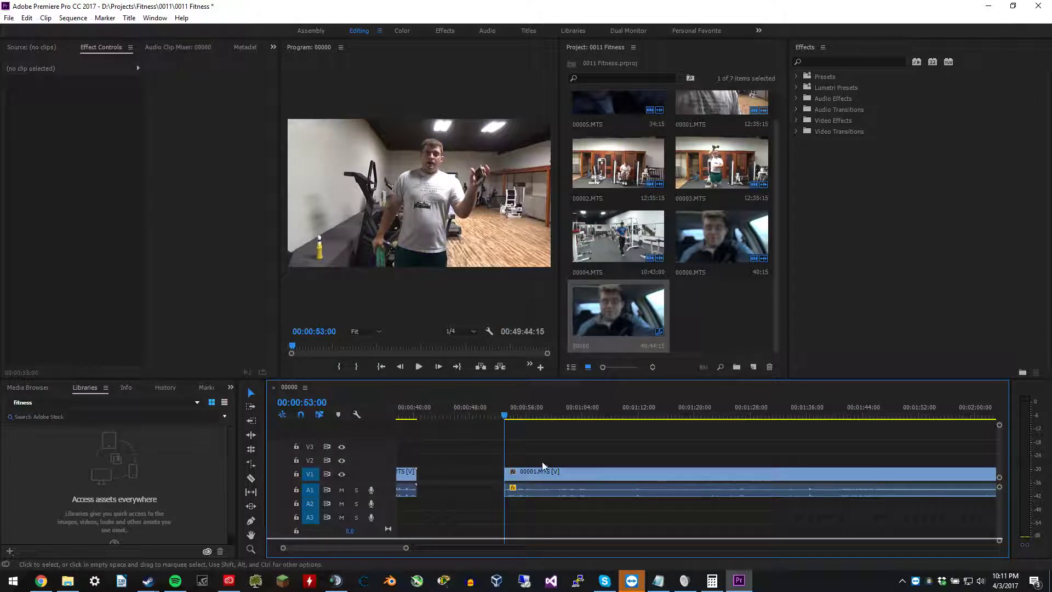
Split 00001.MTS at 00:01:04:26 and move the segment before the split against the end of 00000.MTS.
{"action": "left_click_drag", "start_coordinate": [534, 417], "coordinate": [569, 413]}
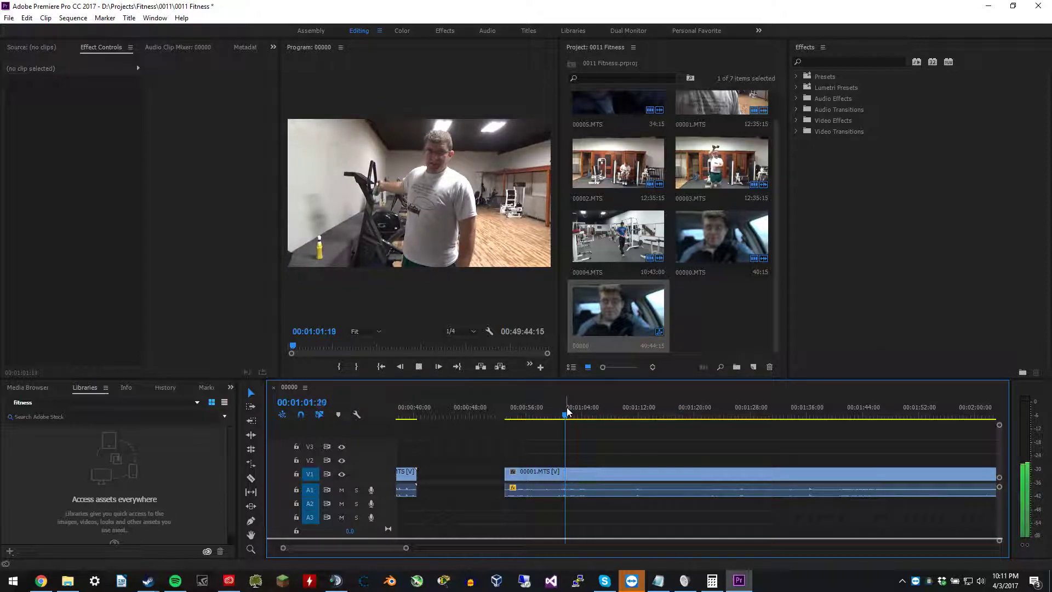
{"action": "key", "text": "space"}
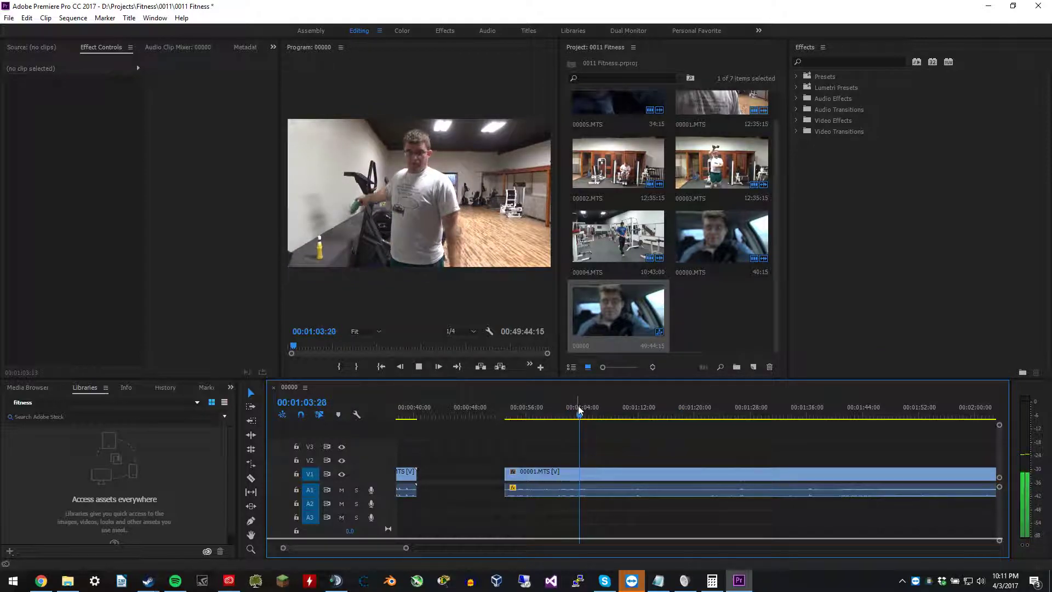
{"action": "key", "text": "space"}
{"action": "key", "text": "c"}
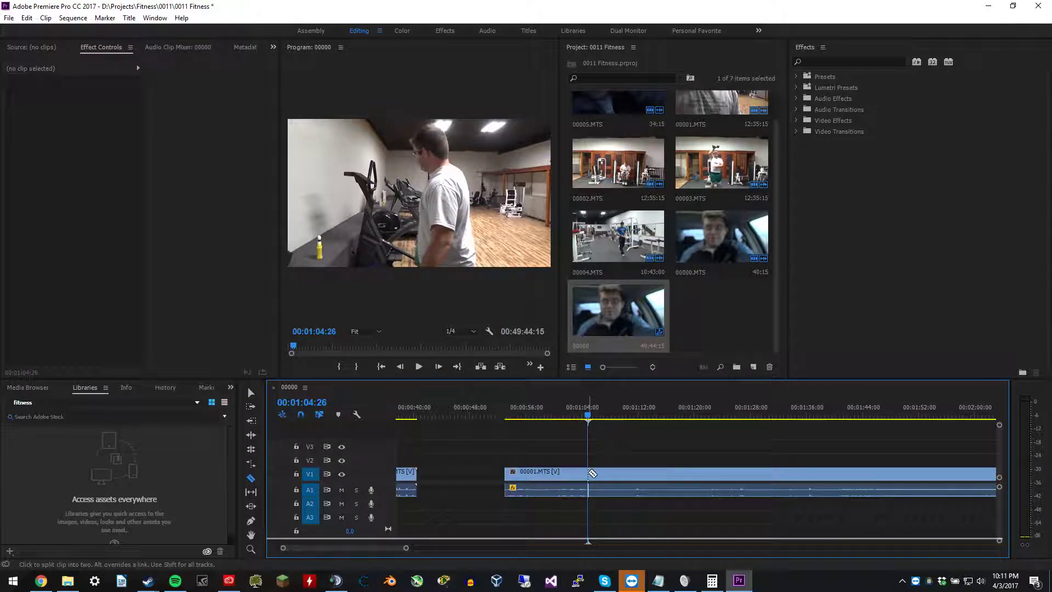
{"action": "key", "text": "v"}
{"action": "left_click_drag", "start_coordinate": [566, 474], "coordinate": [487, 478]}
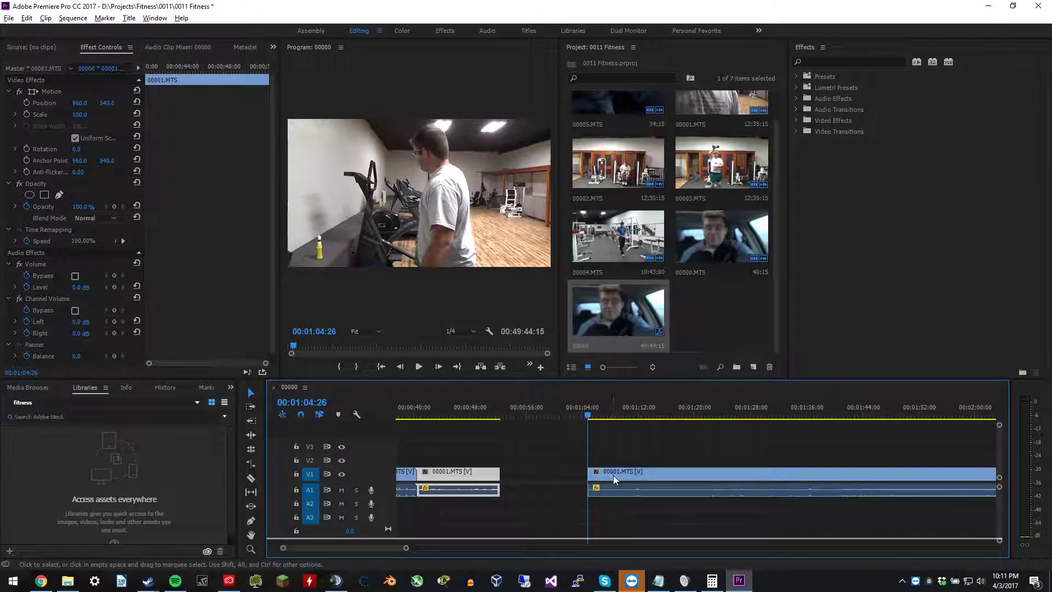
Skim the rest of 00001.MTS and the start of 00002.MTS up to about 00:14:48:19.
{"action": "scroll", "coordinate": [615, 476], "scroll_direction": "down", "scroll_amount": 4}
{"action": "scroll", "coordinate": [616, 482], "scroll_direction": "down", "scroll_amount": 2}
{"action": "left_click_drag", "start_coordinate": [514, 416], "coordinate": [521, 416]}
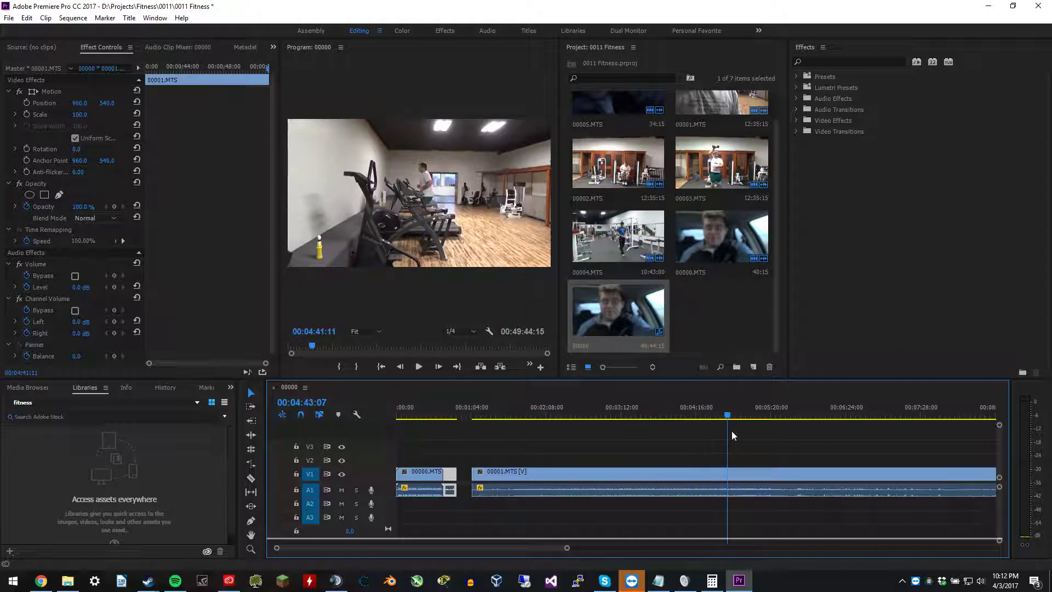
{"action": "left_click_drag", "start_coordinate": [846, 438], "coordinate": [896, 439]}
{"action": "left_click_drag", "start_coordinate": [558, 547], "coordinate": [652, 538]}
{"action": "left_click", "coordinate": [541, 412]}
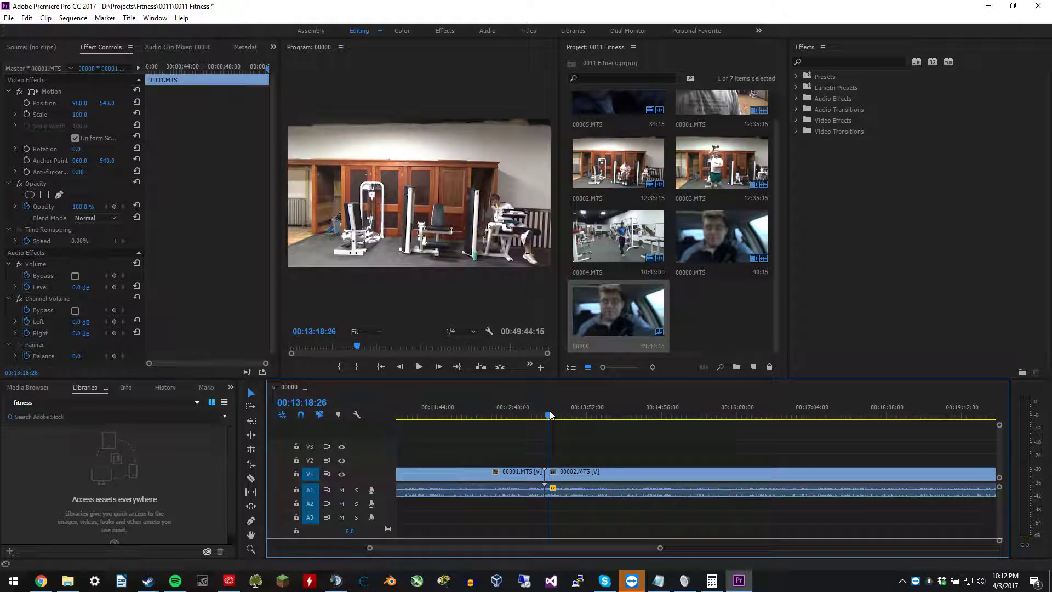
{"action": "left_click_drag", "start_coordinate": [550, 415], "coordinate": [644, 438]}
{"action": "key", "text": "space"}
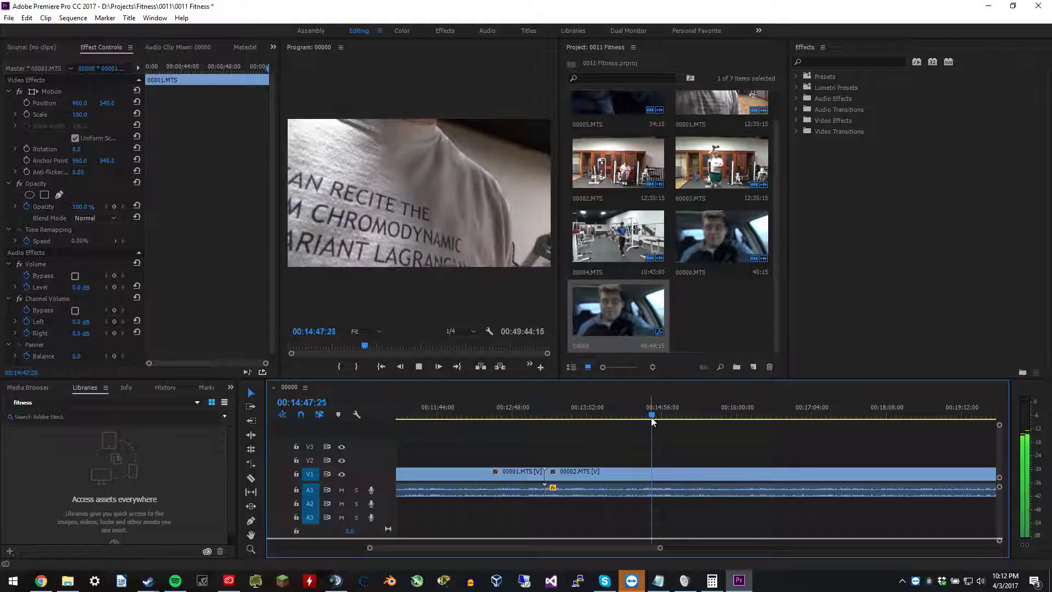
{"action": "key", "text": "space"}
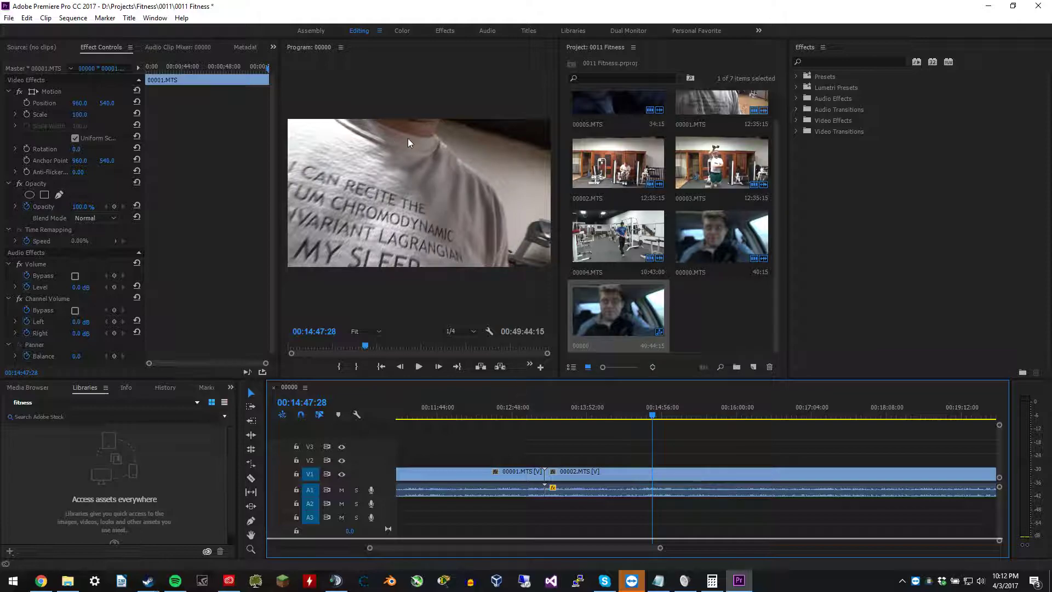
{"action": "key", "text": "space"}
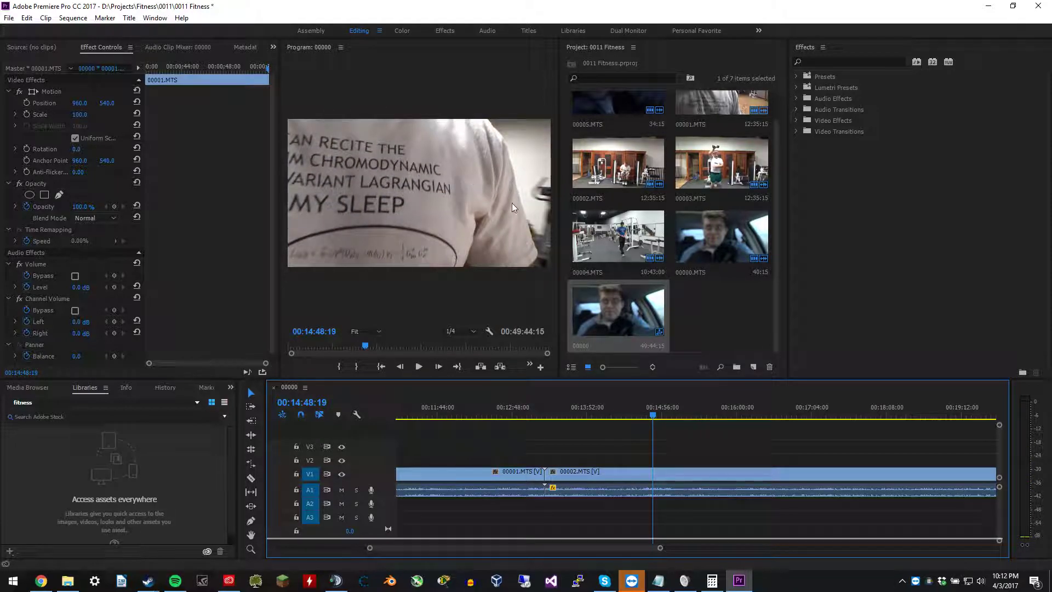
Look through the leg machine exercise in 00002.MTS and split the clip at 00:16:12:02.
{"action": "left_click_drag", "start_coordinate": [654, 419], "coordinate": [859, 421]}
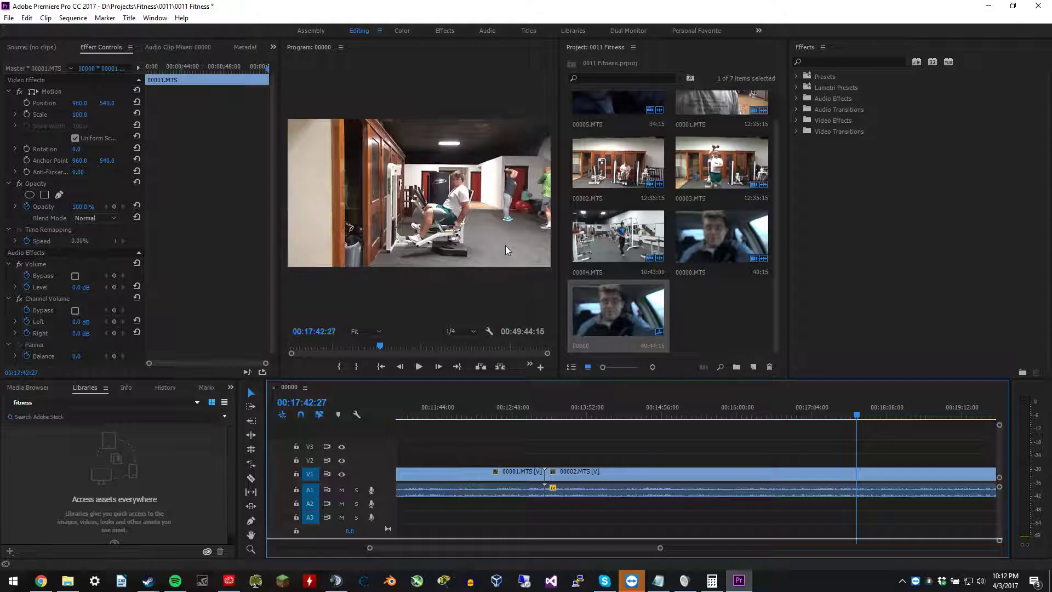
{"action": "left_click", "coordinate": [769, 412]}
{"action": "left_click_drag", "start_coordinate": [772, 411], "coordinate": [752, 418]}
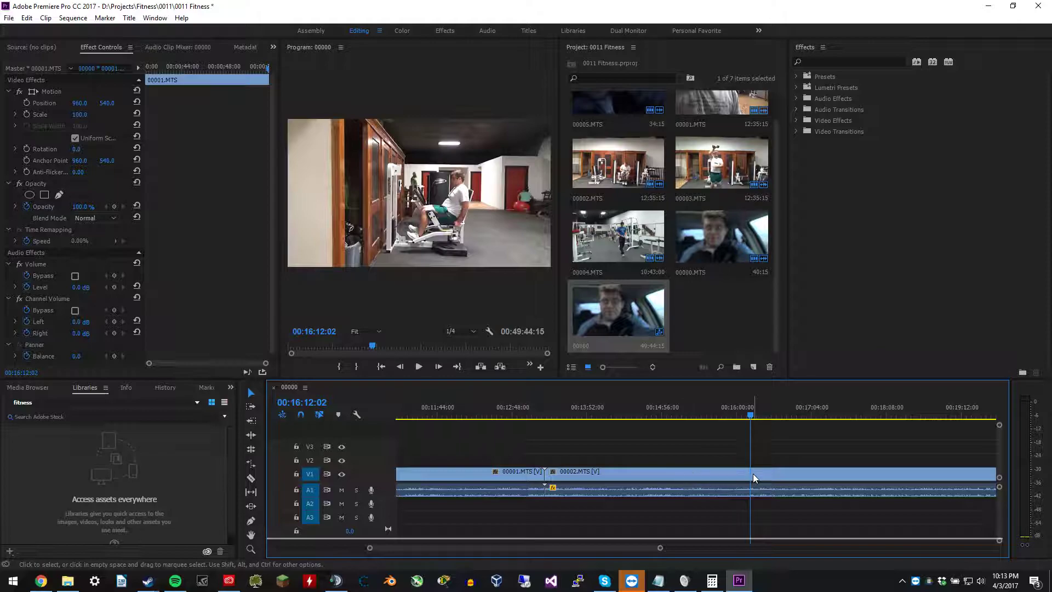
{"action": "key", "text": "c"}
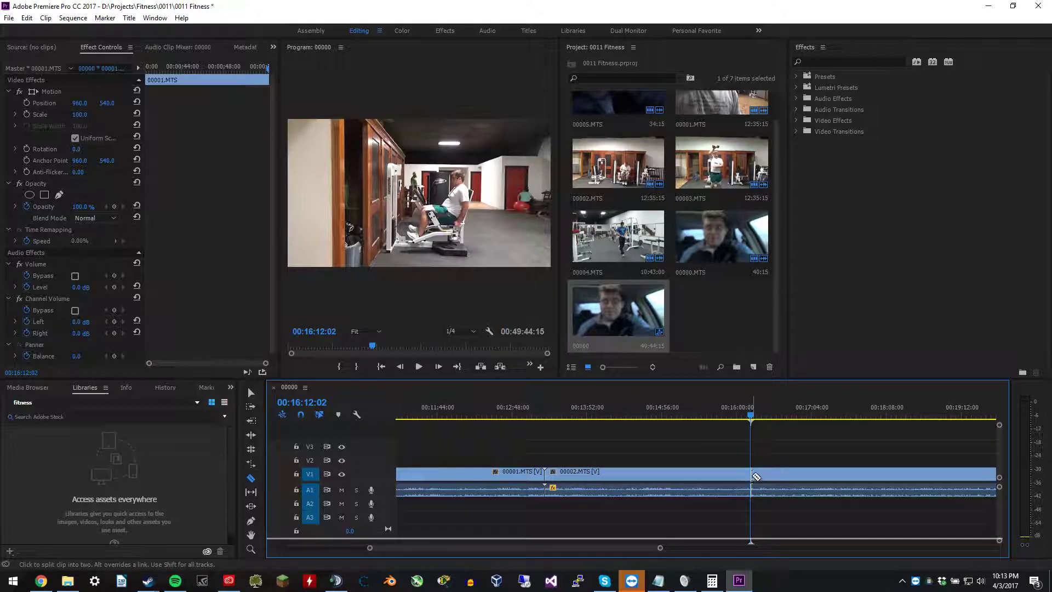
Find the end of the exercise in 00002.MTS and split the clip at 00:19:24:09.
{"action": "left_click_drag", "start_coordinate": [751, 416], "coordinate": [974, 440]}
{"action": "key", "text": "space"}
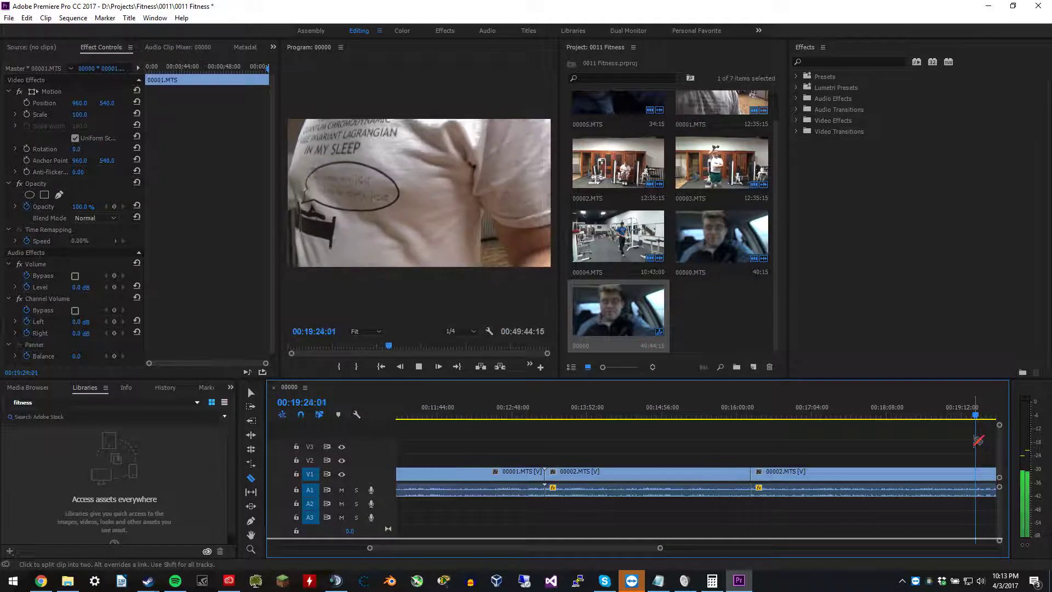
{"action": "key", "text": "space"}
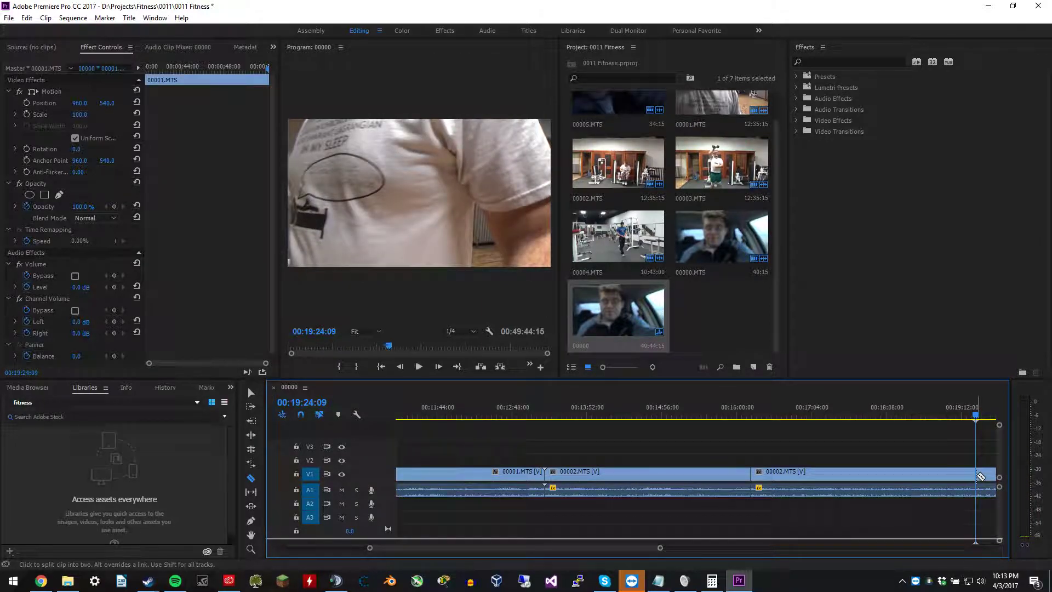
{"action": "key", "text": "v"}
Give the segment of 00002.MTS between 00:16:12:02 and 00:19:24:09 the Rose label colour.
{"action": "left_click", "coordinate": [842, 478]}
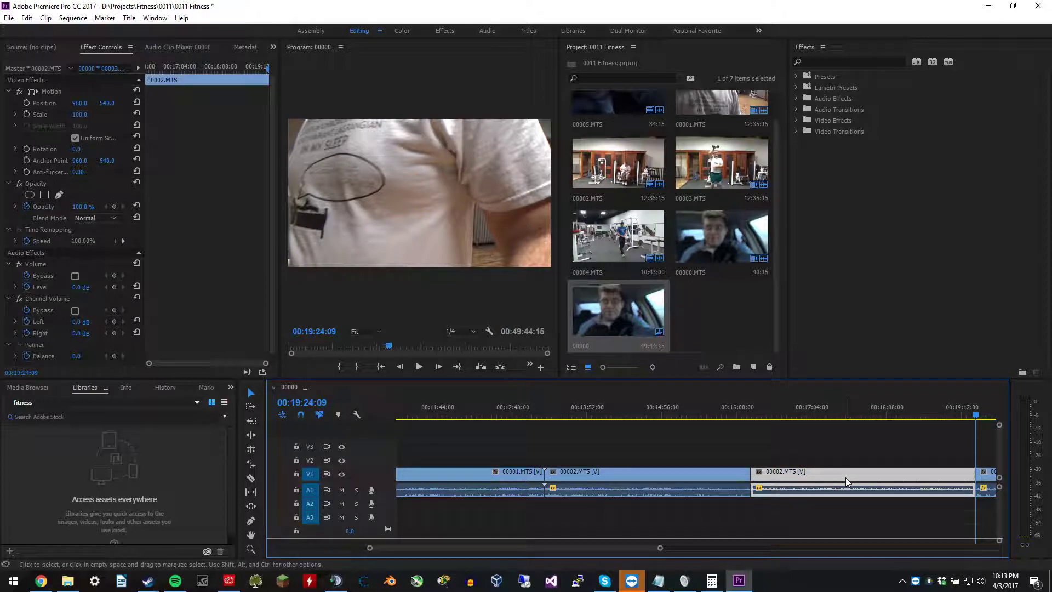
{"action": "right_click", "coordinate": [846, 477]}
{"action": "mouse_move", "coordinate": [883, 312]}
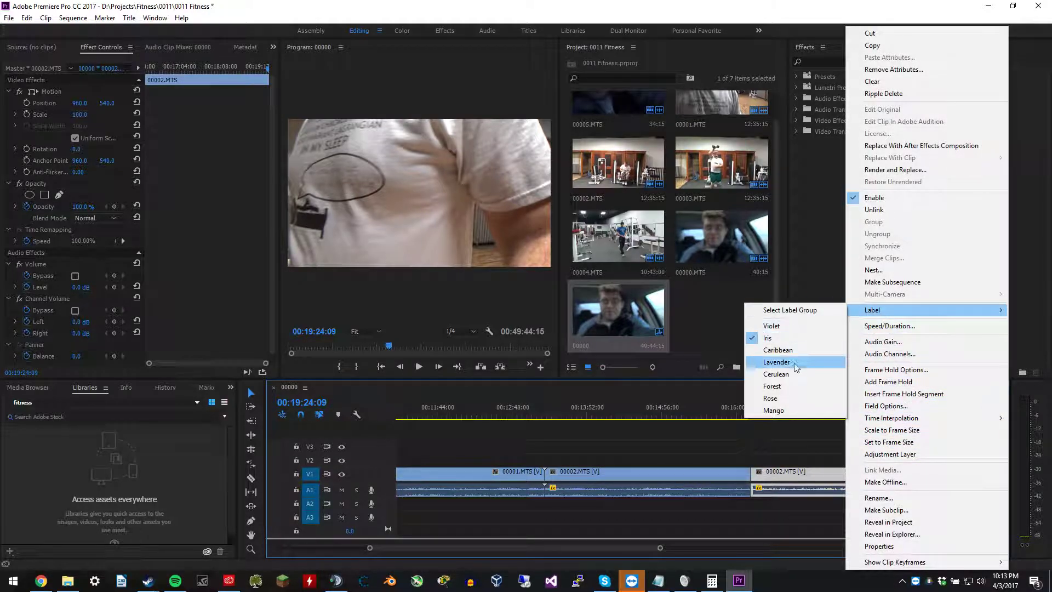
{"action": "left_click", "coordinate": [783, 401]}
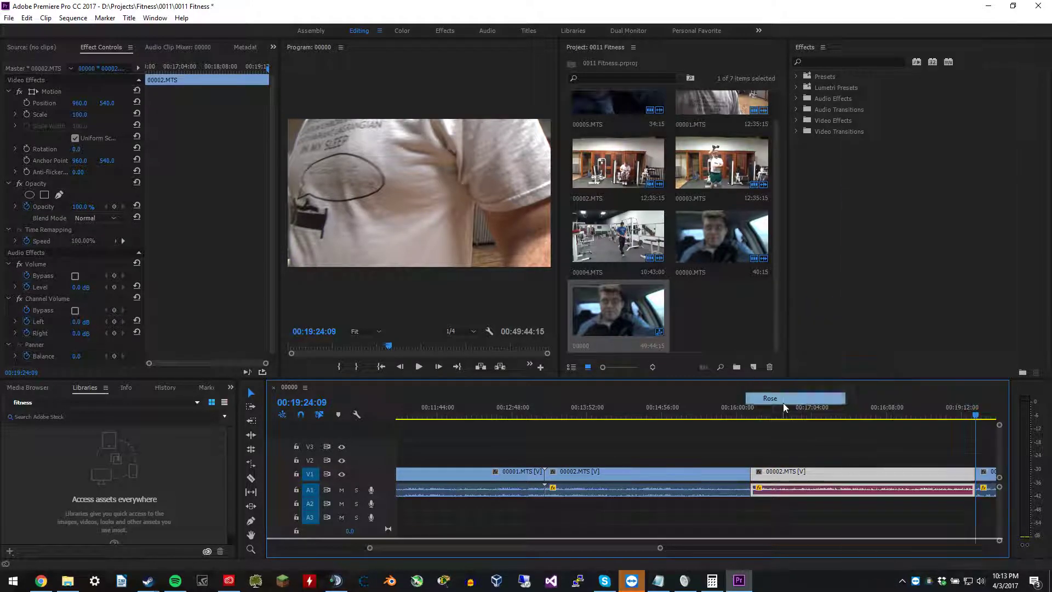
{"action": "left_click", "coordinate": [828, 449]}
Select the Rose-labelled segment of 00002.MTS and place the playhead at its start, 00:16:12:02.
{"action": "scroll", "coordinate": [801, 498], "scroll_direction": "down", "scroll_amount": 4}
{"action": "scroll", "coordinate": [756, 501], "scroll_direction": "down", "scroll_amount": 3}
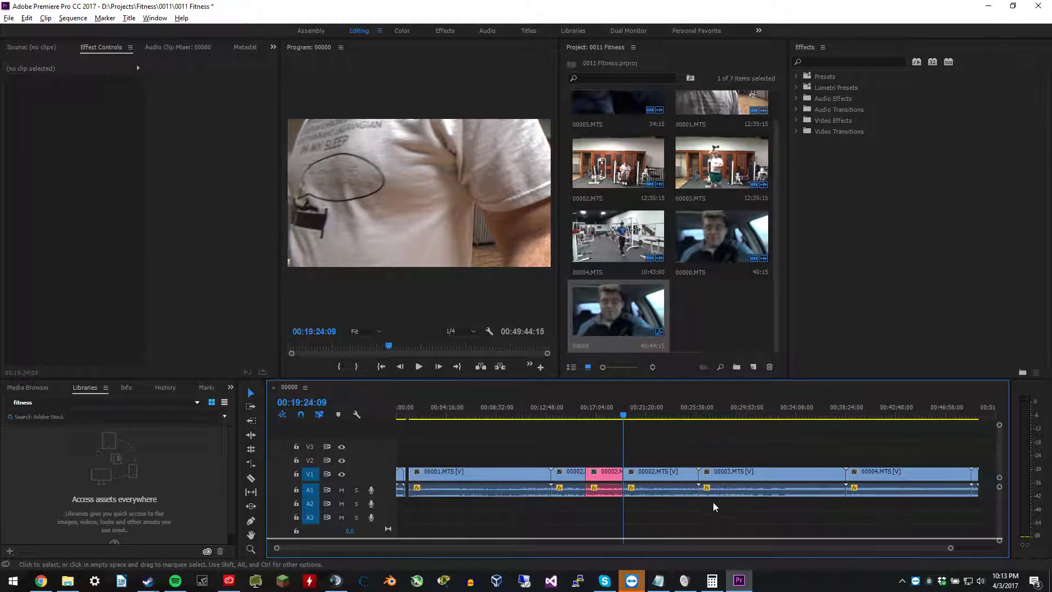
{"action": "scroll", "coordinate": [622, 488], "scroll_direction": "up", "scroll_amount": 5}
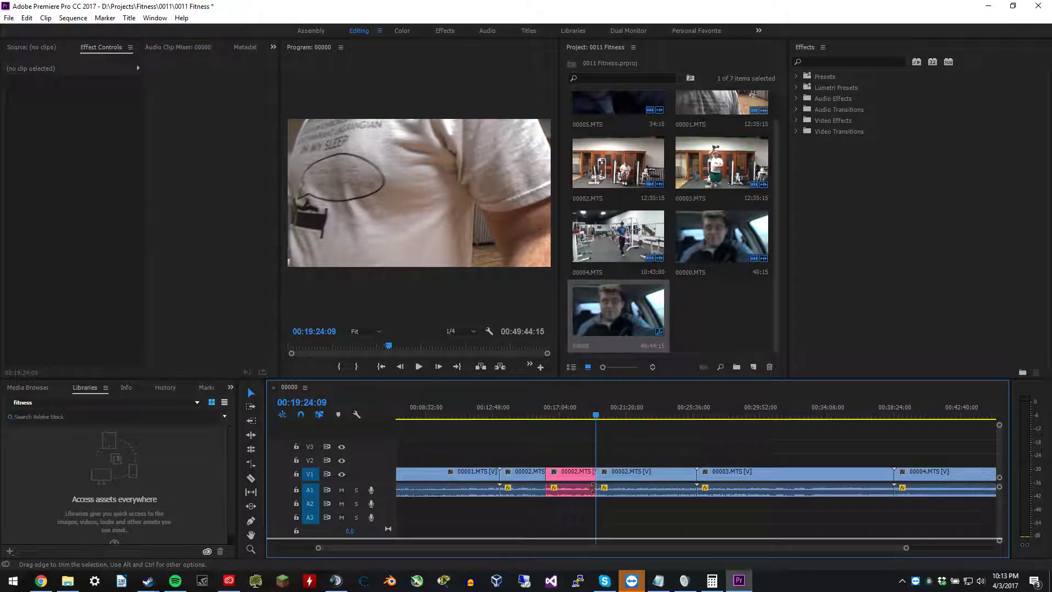
{"action": "left_click", "coordinate": [557, 471]}
{"action": "left_click", "coordinate": [569, 414]}
{"action": "left_click_drag", "start_coordinate": [569, 412], "coordinate": [495, 412]}
{"action": "scroll", "coordinate": [528, 481], "scroll_direction": "up", "scroll_amount": 2}
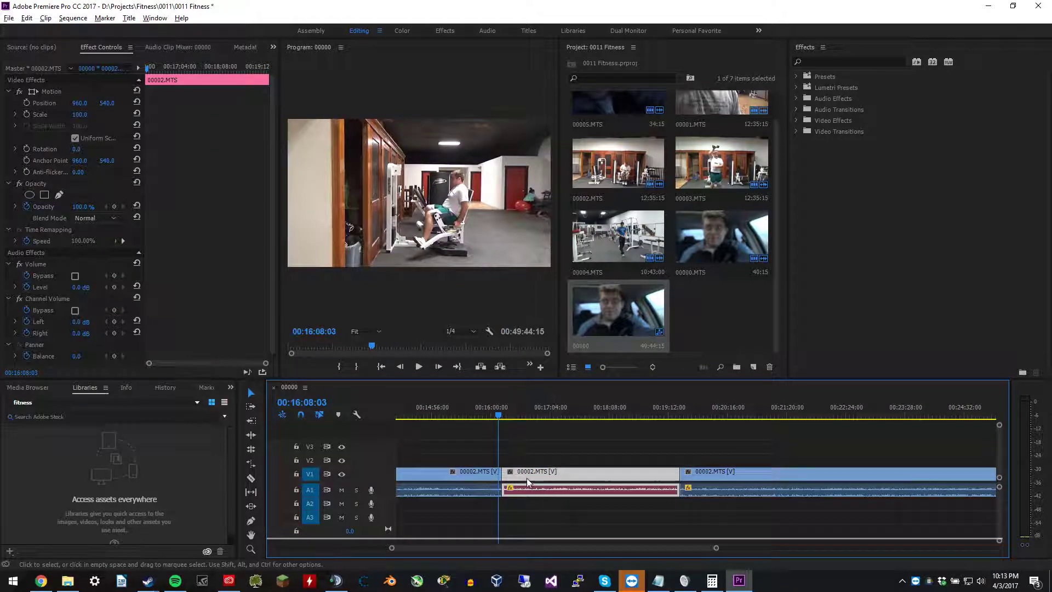
{"action": "scroll", "coordinate": [528, 481], "scroll_direction": "up", "scroll_amount": 2}
{"action": "mouse_move", "coordinate": [490, 416]}
{"action": "left_mouse_down"}
{"action": "mouse_move", "coordinate": [734, 420]}
{"action": "mouse_move", "coordinate": [489, 426]}
{"action": "left_mouse_up"}
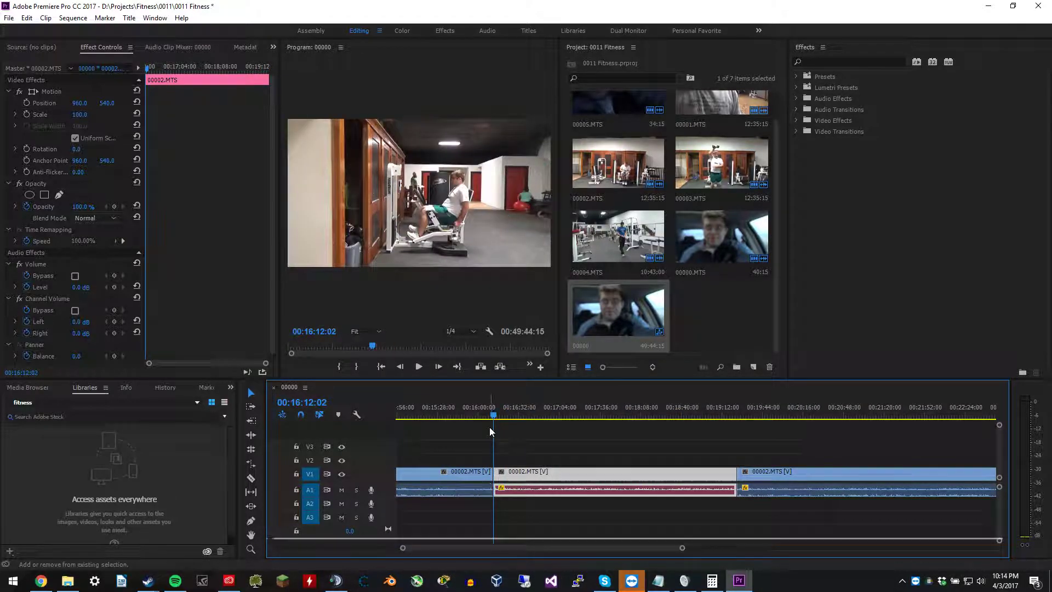
Create a Black Video item with the default settings and place it on V2 at 00:16:12:02, above the Rose-labelled segment.
{"action": "left_click", "coordinate": [753, 366]}
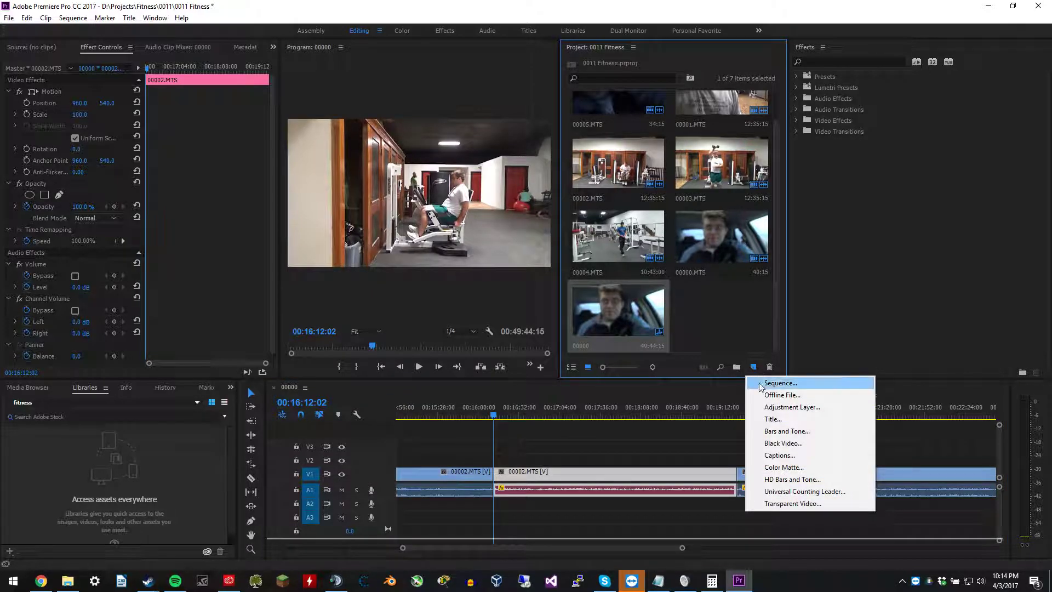
{"action": "left_click", "coordinate": [776, 445]}
{"action": "left_click", "coordinate": [544, 328]}
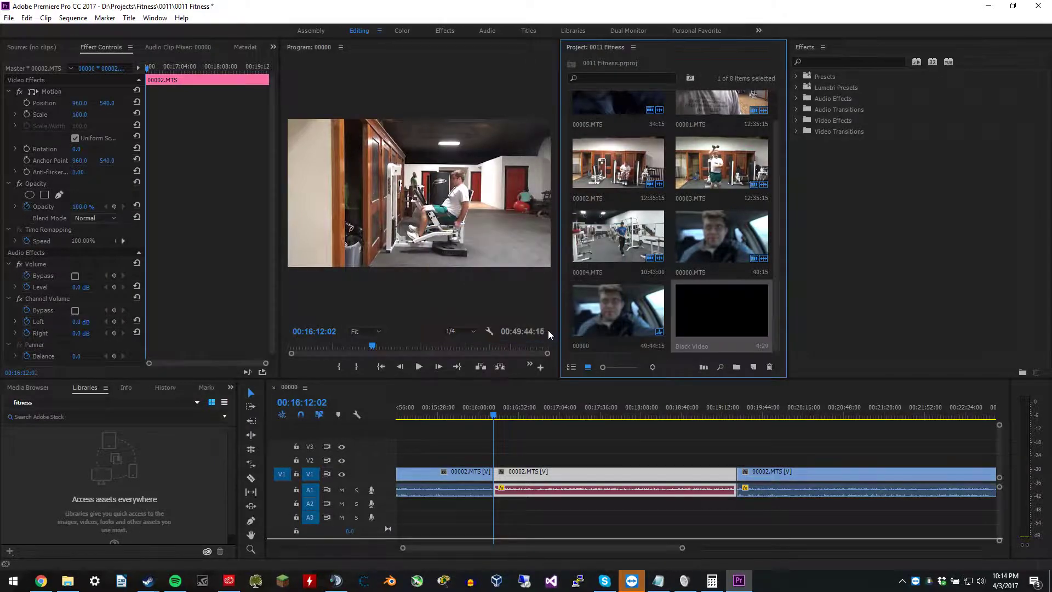
{"action": "left_click_drag", "start_coordinate": [718, 313], "coordinate": [498, 463]}
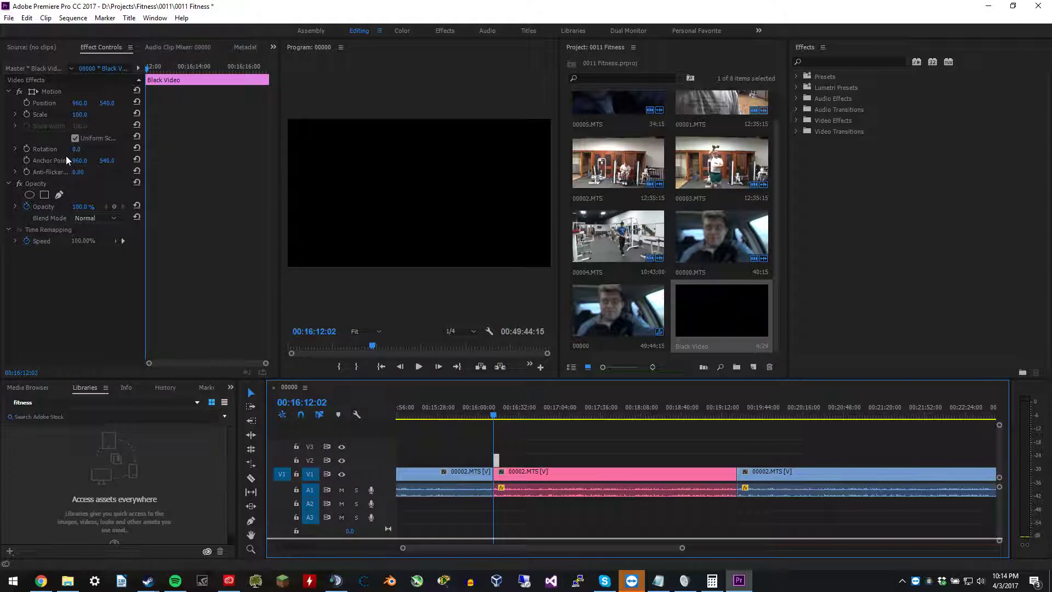
Set the Black Video clip's opacity to 89% and its scale to 14 at 00:16:12:02.
{"action": "left_click_drag", "start_coordinate": [86, 206], "coordinate": [72, 233]}
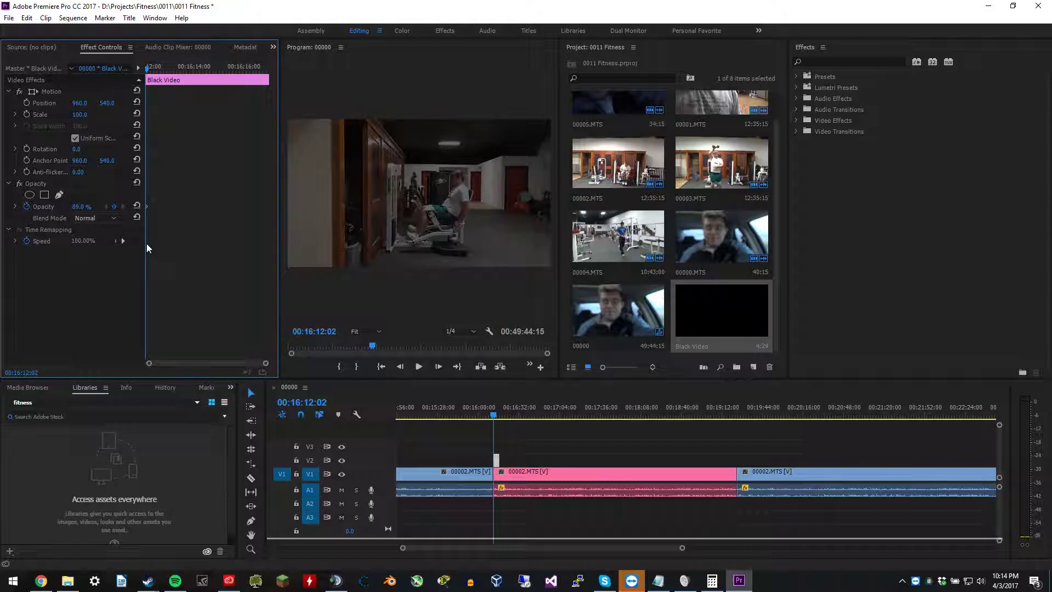
{"action": "left_click_drag", "start_coordinate": [74, 114], "coordinate": [6, 132]}
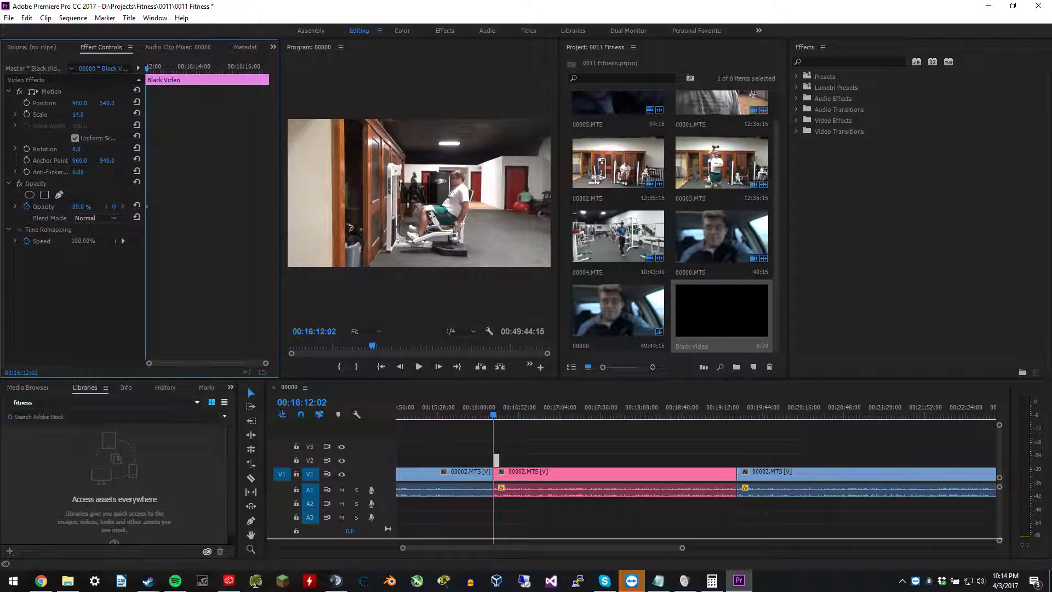
{"action": "key", "text": "Left"}
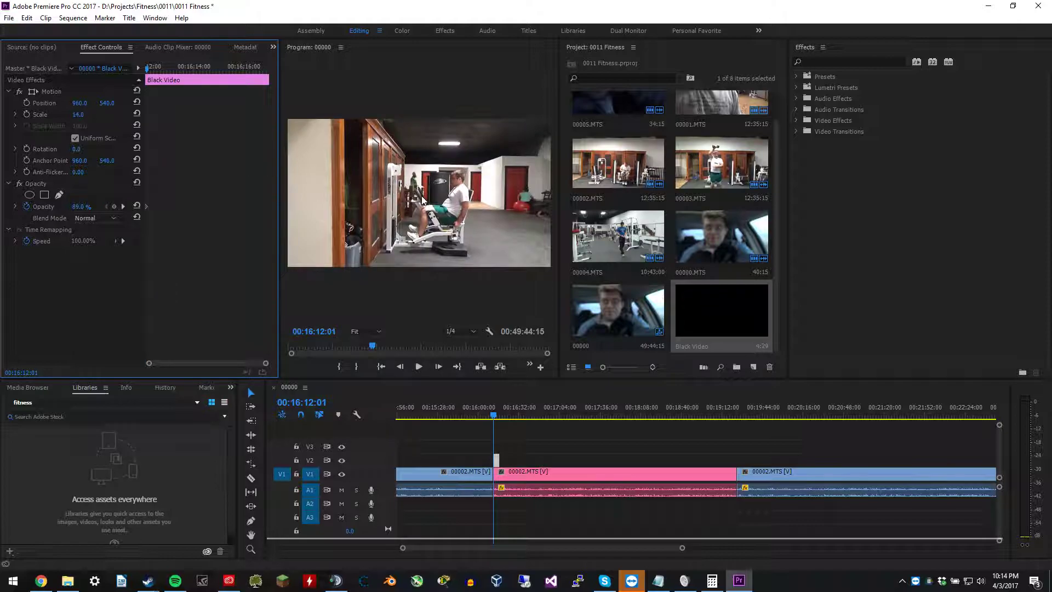
{"action": "key", "text": "Right"}
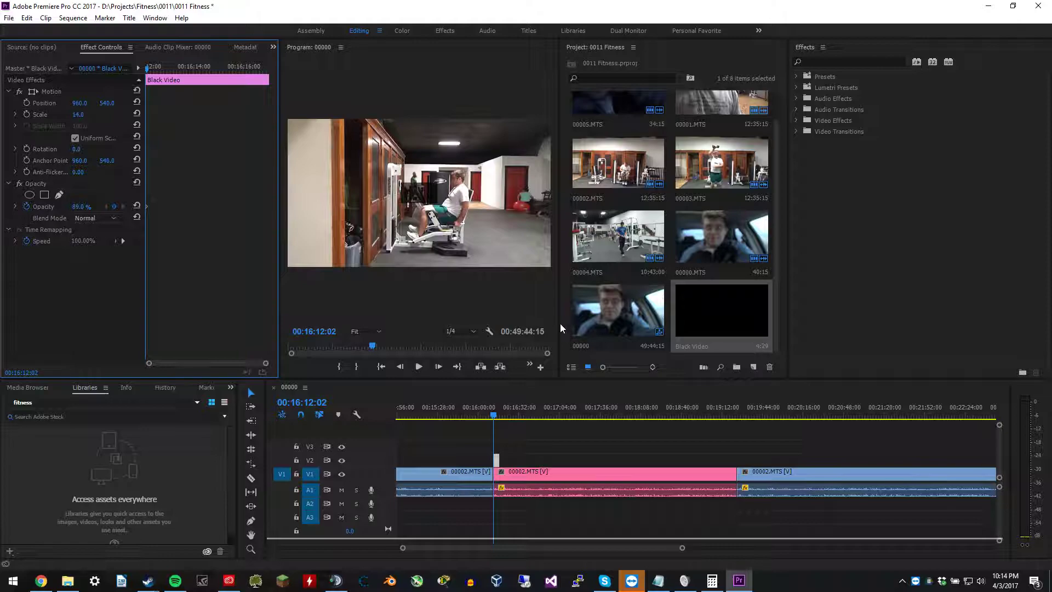
Enlarge the program preview, position the Black Video at 881, 471 and enable keyframing for its scale and position.
{"action": "left_click_drag", "start_coordinate": [560, 323], "coordinate": [738, 324]}
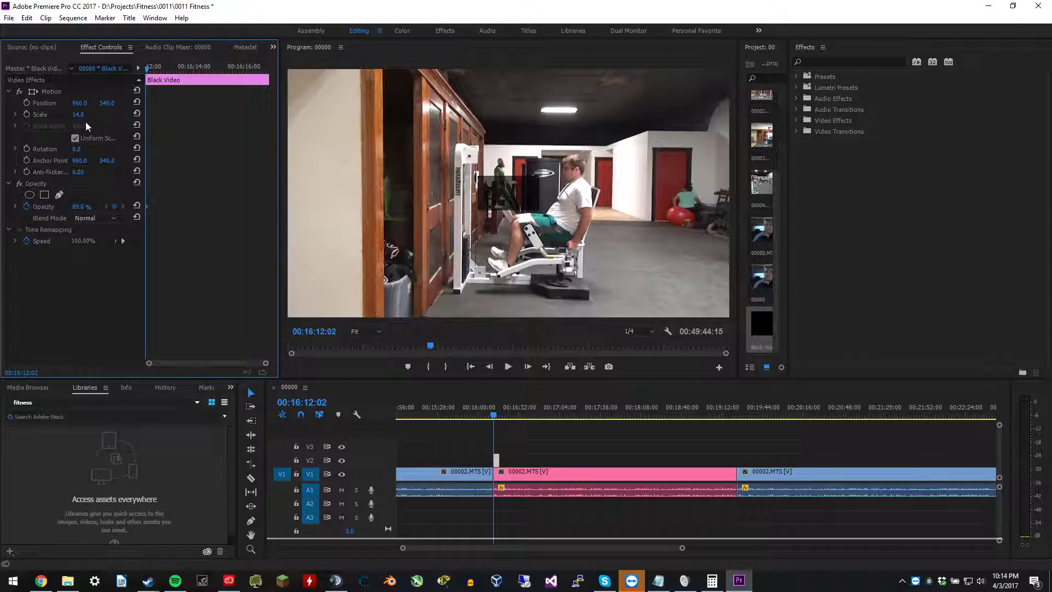
{"action": "left_click_drag", "start_coordinate": [81, 103], "coordinate": [37, 107]}
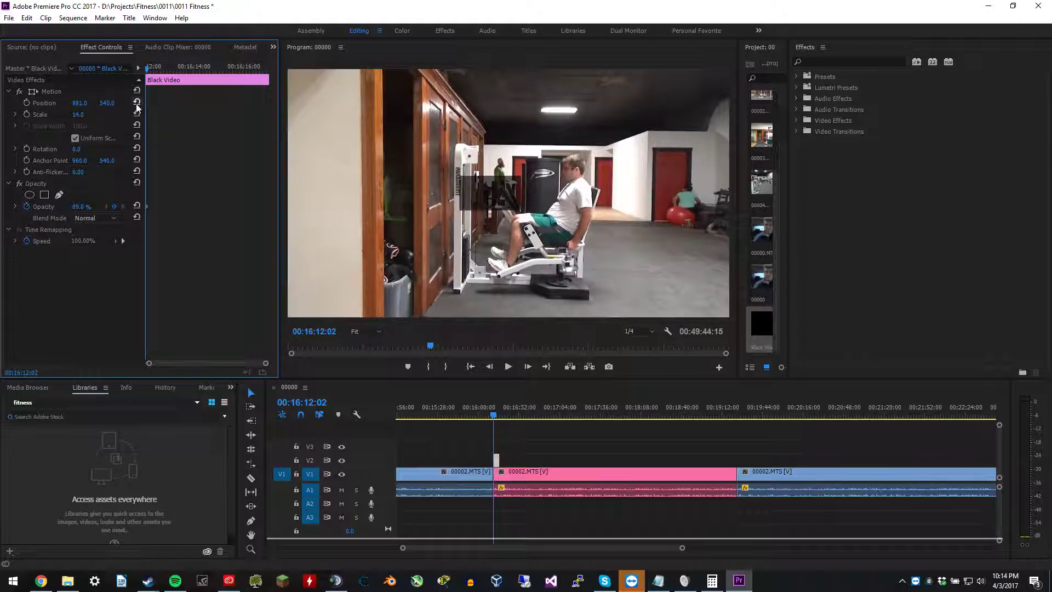
{"action": "left_click_drag", "start_coordinate": [106, 103], "coordinate": [43, 126]}
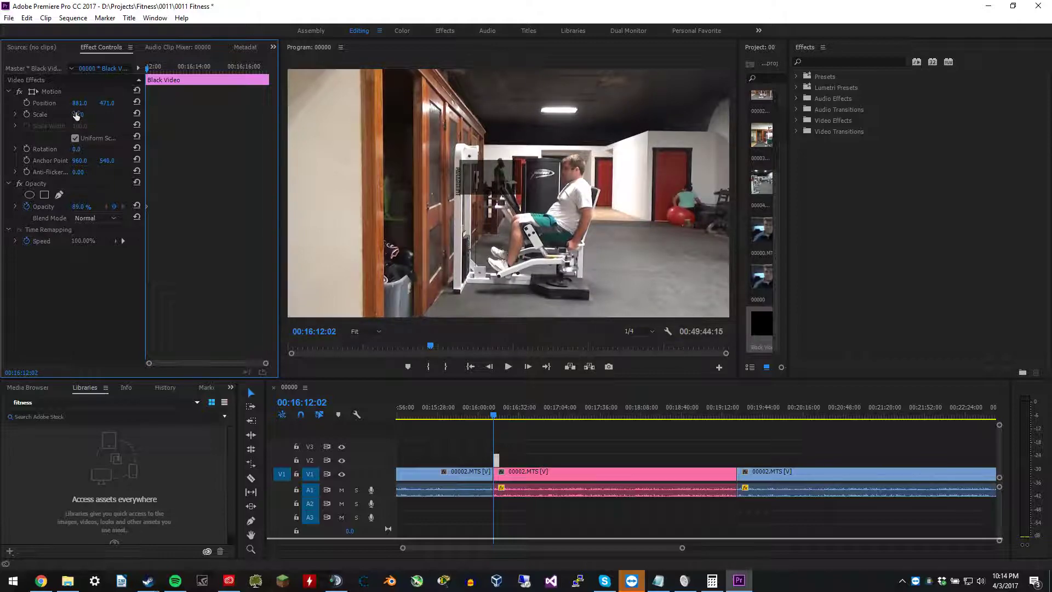
{"action": "left_click", "coordinate": [28, 114]}
{"action": "left_click", "coordinate": [26, 103]}
Keyframe the Black Video's horizontal position at 996 at 00:16:15:20.
{"action": "left_click", "coordinate": [495, 418]}
{"action": "left_click_drag", "start_coordinate": [495, 417], "coordinate": [499, 417]}
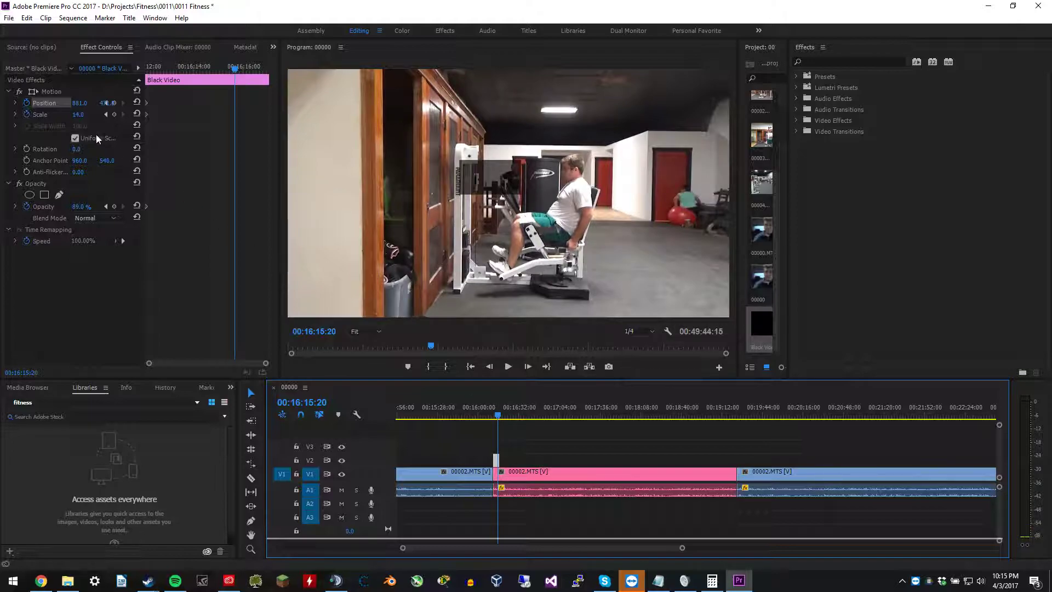
{"action": "left_click_drag", "start_coordinate": [80, 103], "coordinate": [199, 117]}
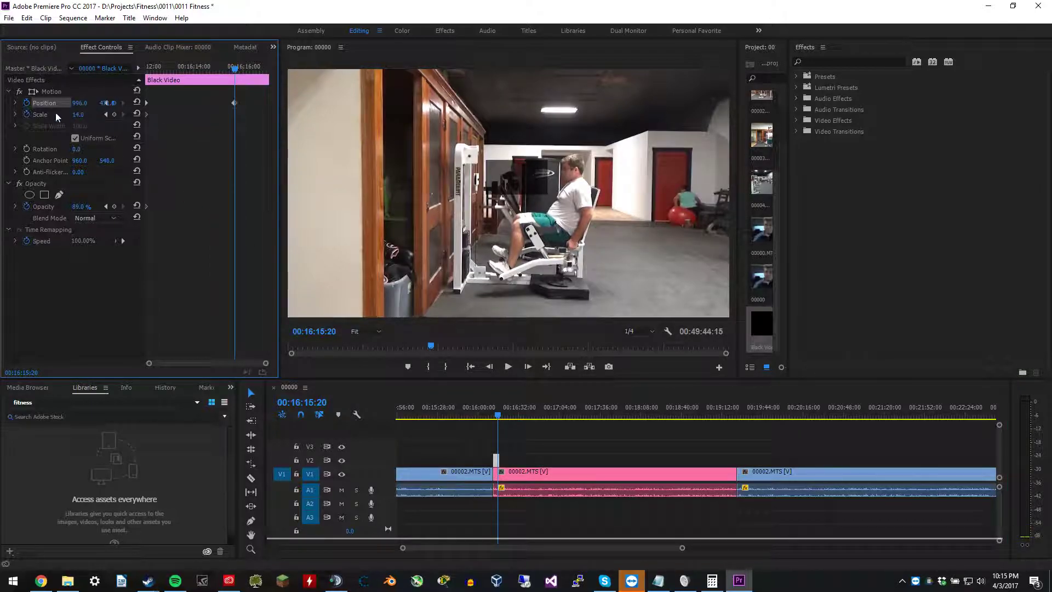
Extend the Black Video clip to the end of the Rose-labelled segment and keyframe its horizontal position at 1225 at 00:16:17:25.
{"action": "left_click_drag", "start_coordinate": [498, 416], "coordinate": [503, 419]}
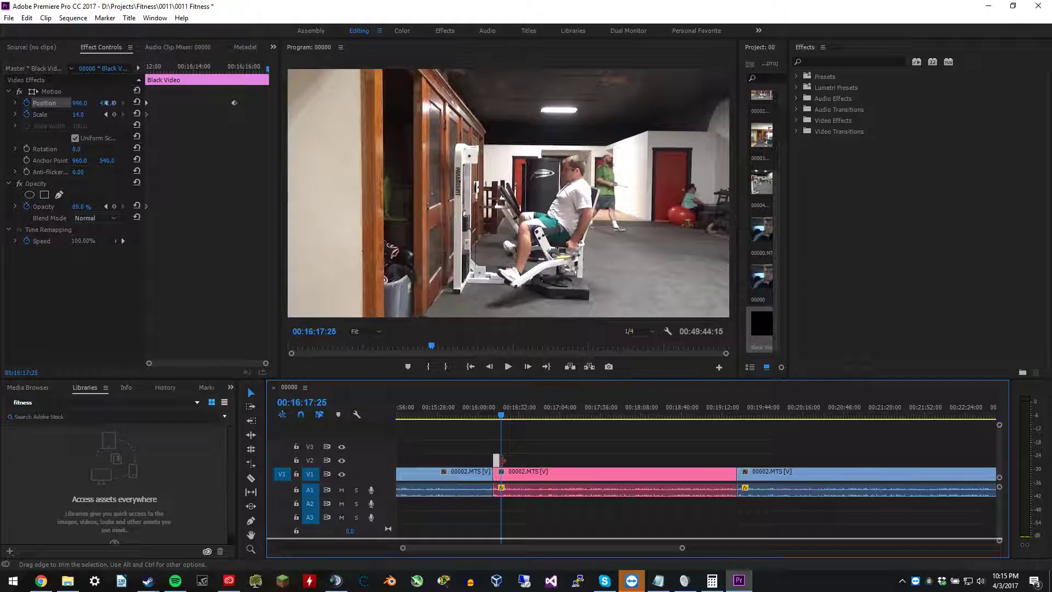
{"action": "left_click_drag", "start_coordinate": [497, 459], "coordinate": [733, 457]}
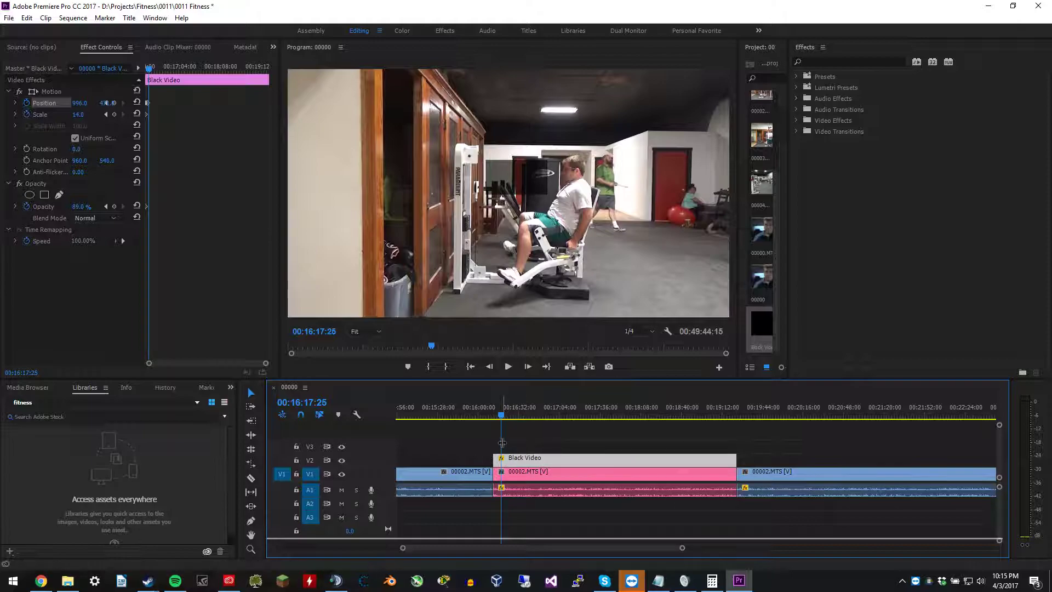
{"action": "left_click_drag", "start_coordinate": [77, 106], "coordinate": [108, 134]}
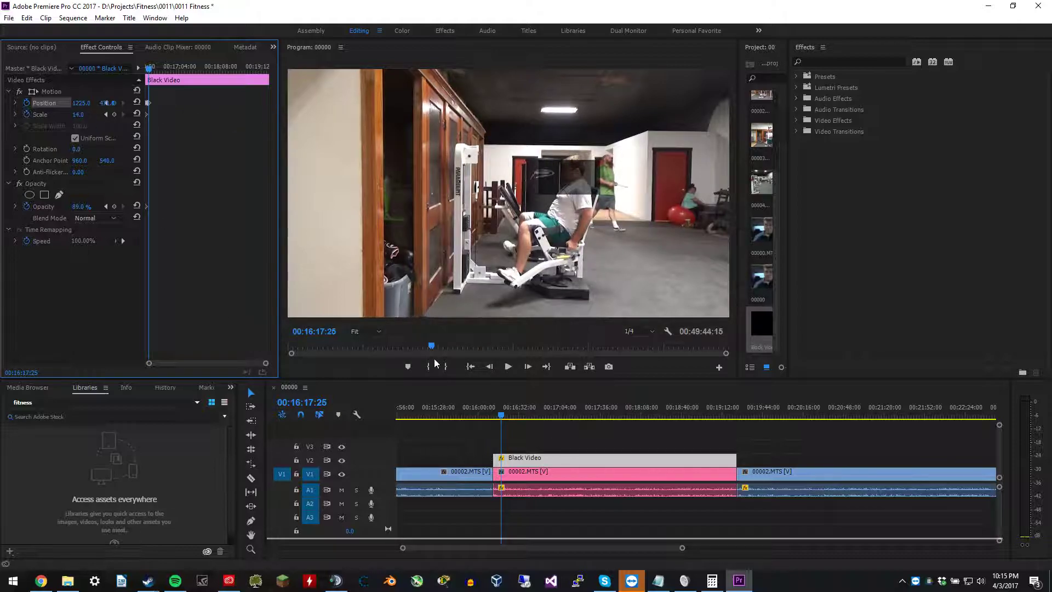
At 00:16:20:13, keyframe the Black Video's horizontal position at 1519 and its scale at 22.
{"action": "left_click", "coordinate": [505, 417]}
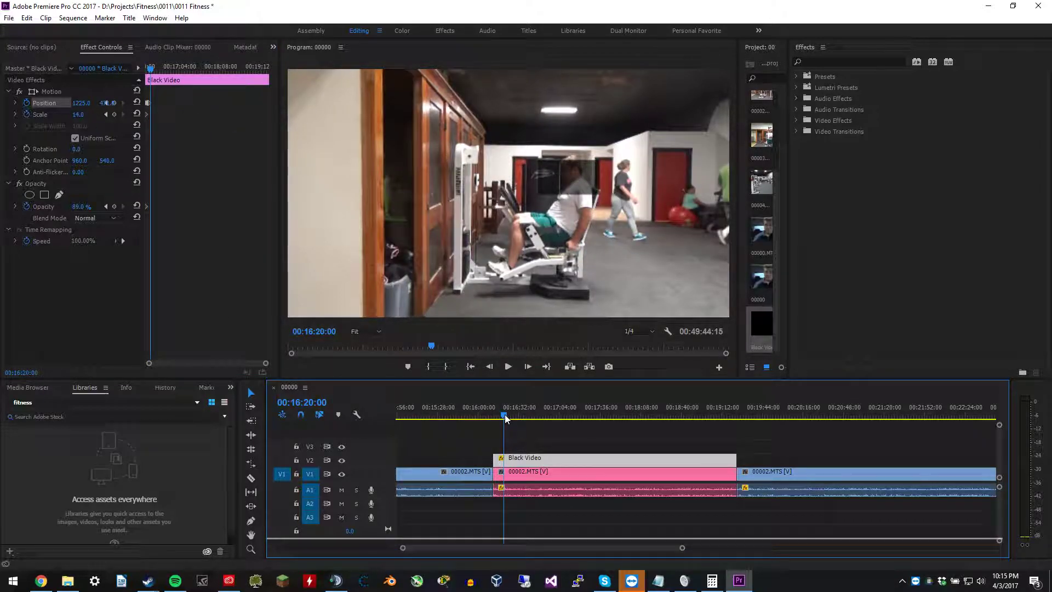
{"action": "mouse_move", "coordinate": [81, 103]}
{"action": "left_mouse_down"}
{"action": "mouse_move", "coordinate": [256, 125]}
{"action": "mouse_move", "coordinate": [73, 103]}
{"action": "left_mouse_up"}
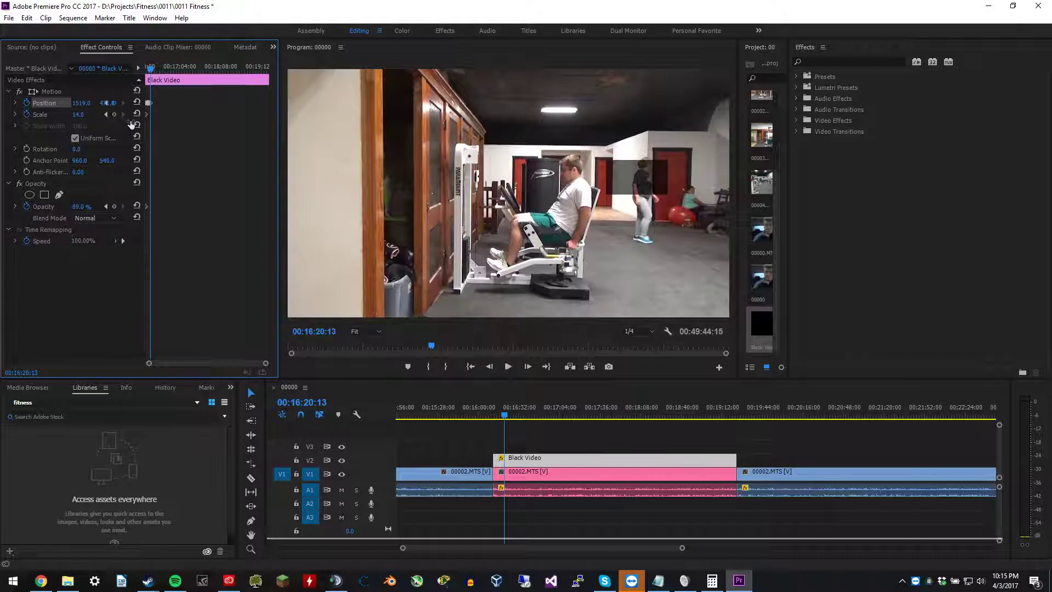
{"action": "left_click", "coordinate": [78, 115]}
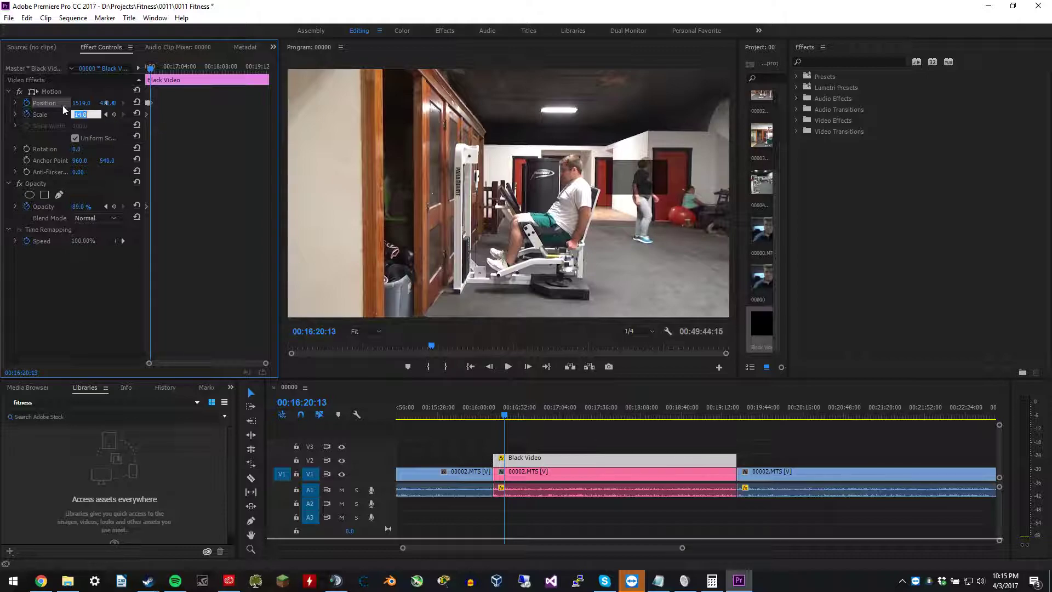
{"action": "left_click", "coordinate": [114, 114]}
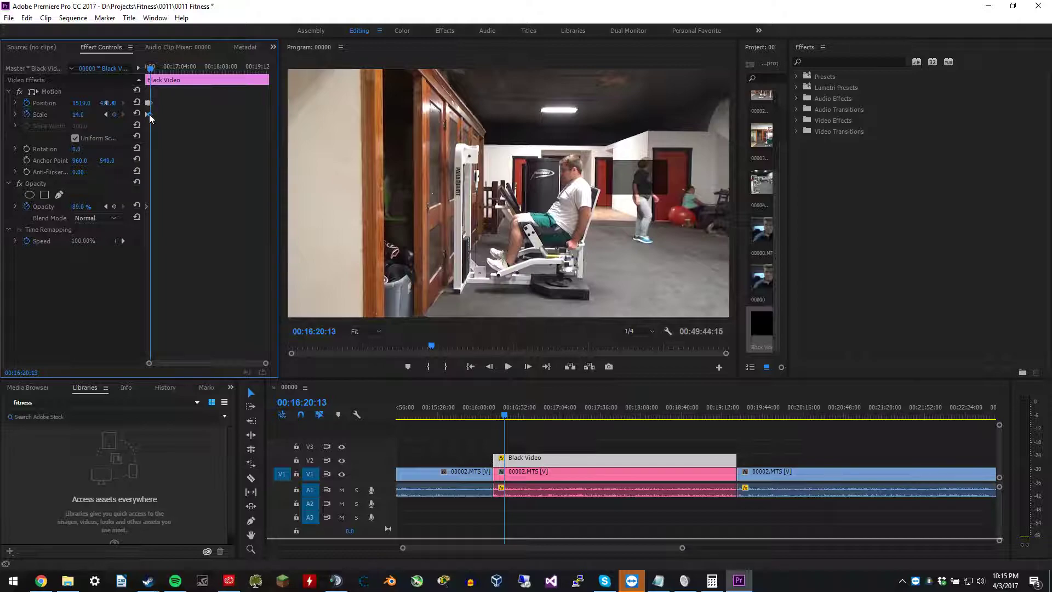
{"action": "key", "text": "alt"}
{"action": "left_click_drag", "start_coordinate": [280, 117], "coordinate": [356, 124]}
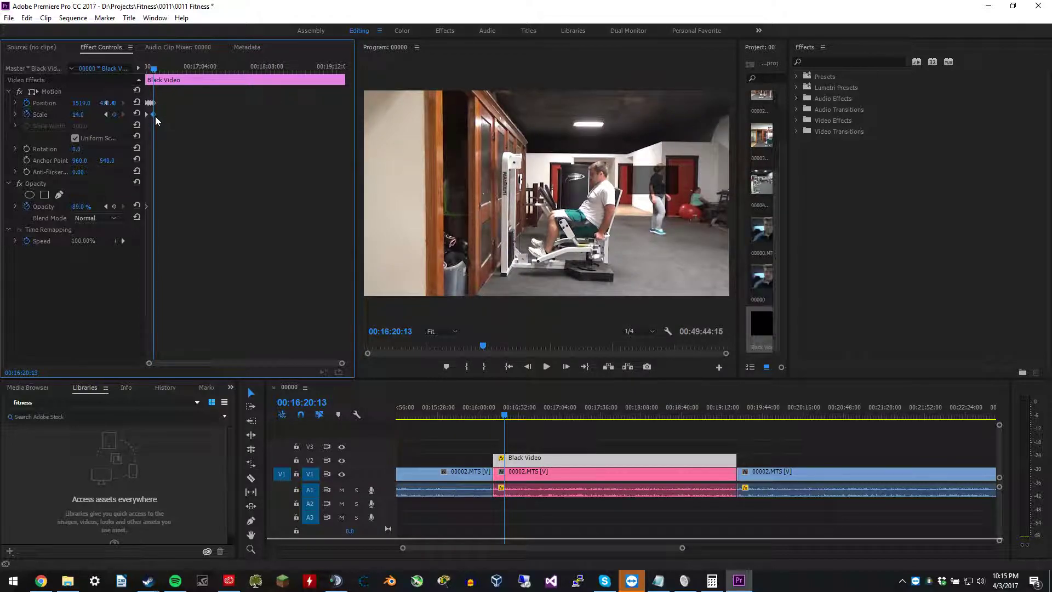
{"action": "left_click_drag", "start_coordinate": [153, 115], "coordinate": [122, 124]}
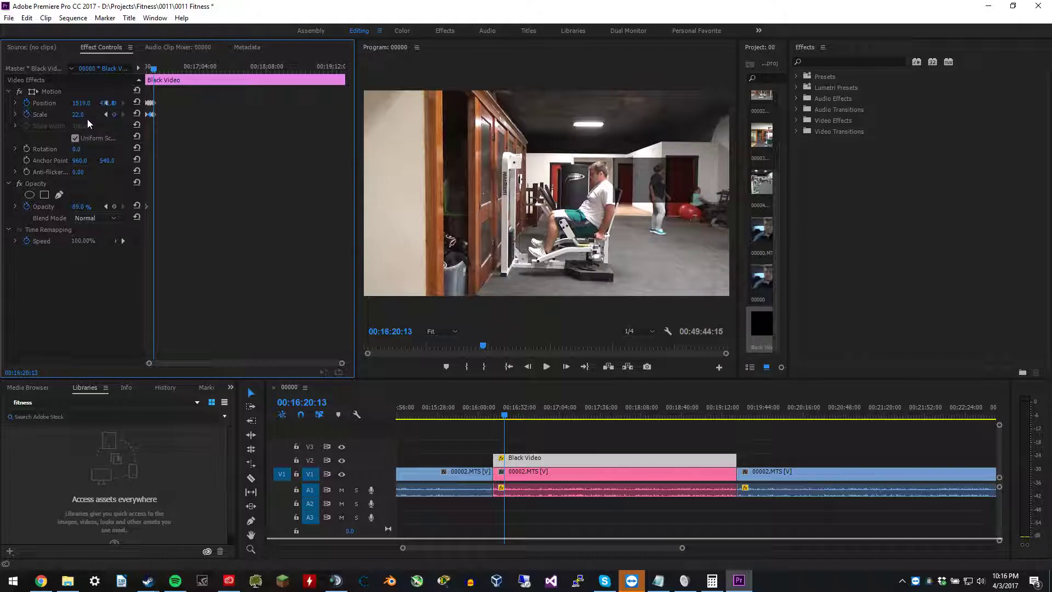
{"action": "left_click", "coordinate": [15, 114]}
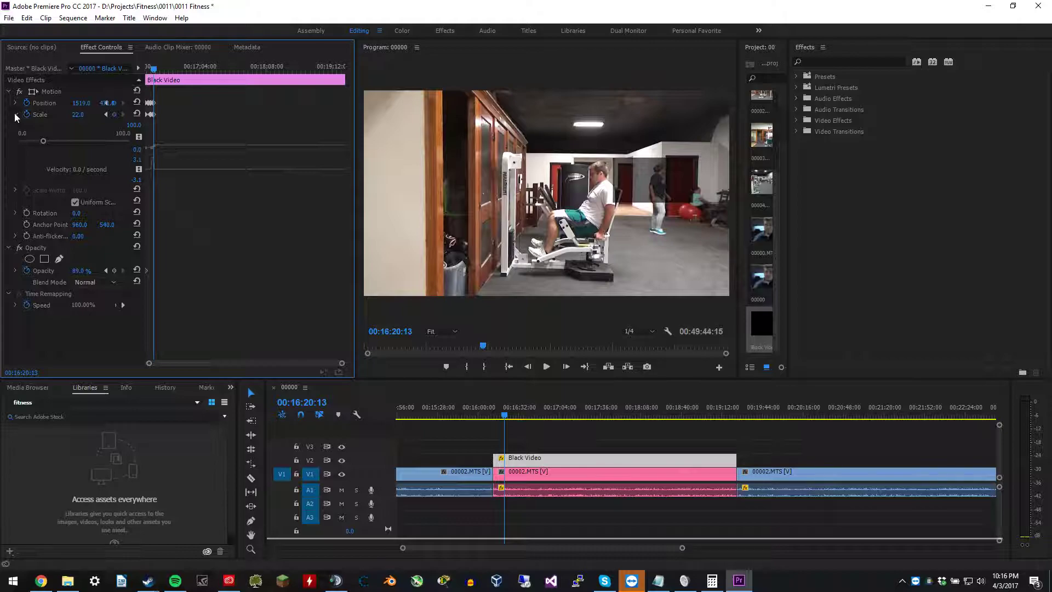
{"action": "left_click", "coordinate": [15, 114]}
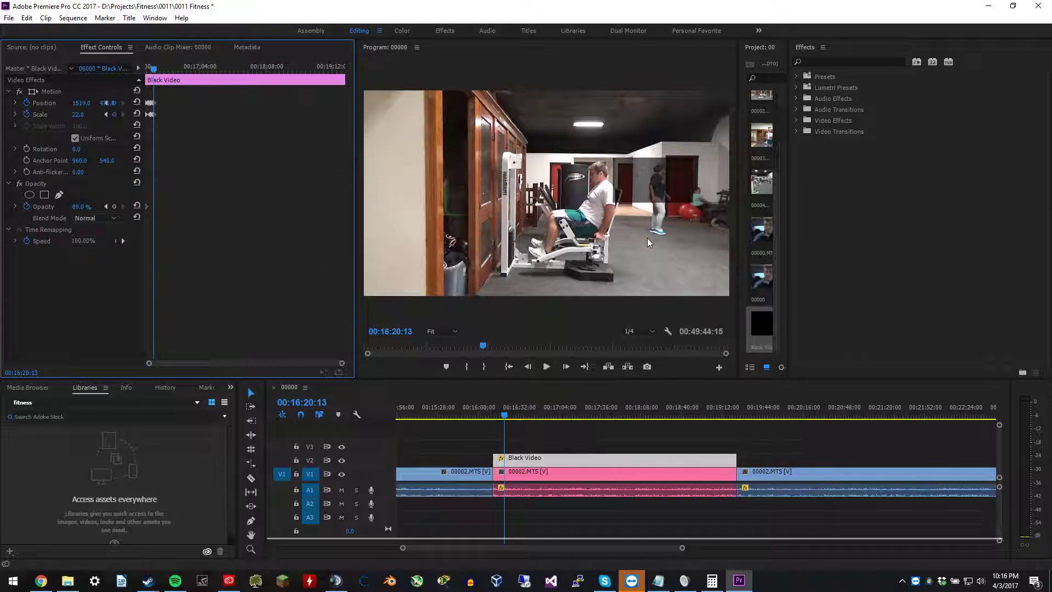
At 00:16:26:14, keyframe the Black Video's horizontal position at 1591 and scale at 37, and lower the box over the background person.
{"action": "left_click_drag", "start_coordinate": [504, 416], "coordinate": [513, 418]}
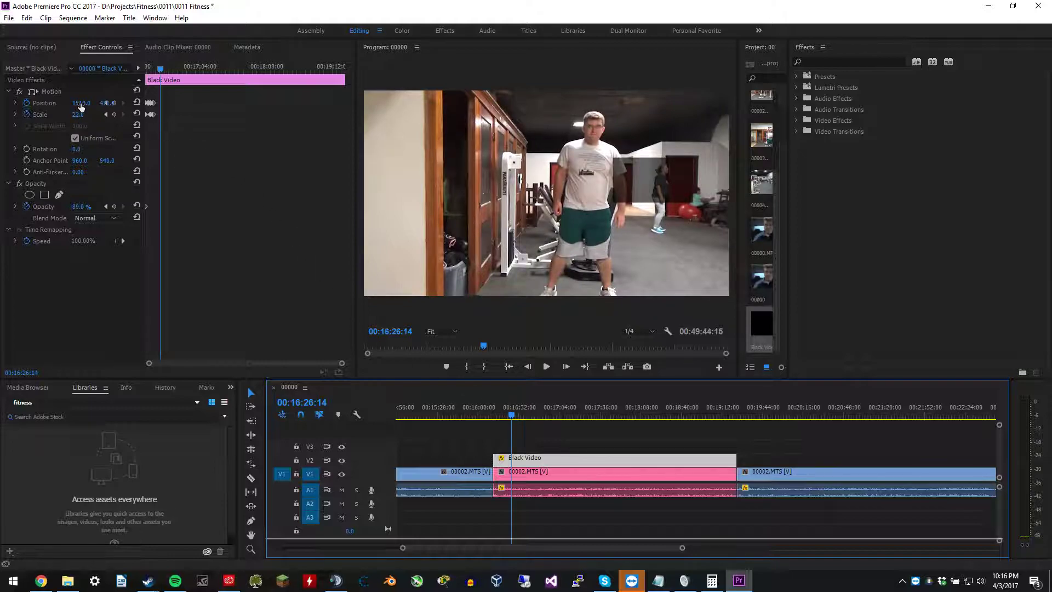
{"action": "left_click_drag", "start_coordinate": [82, 106], "coordinate": [183, 115]}
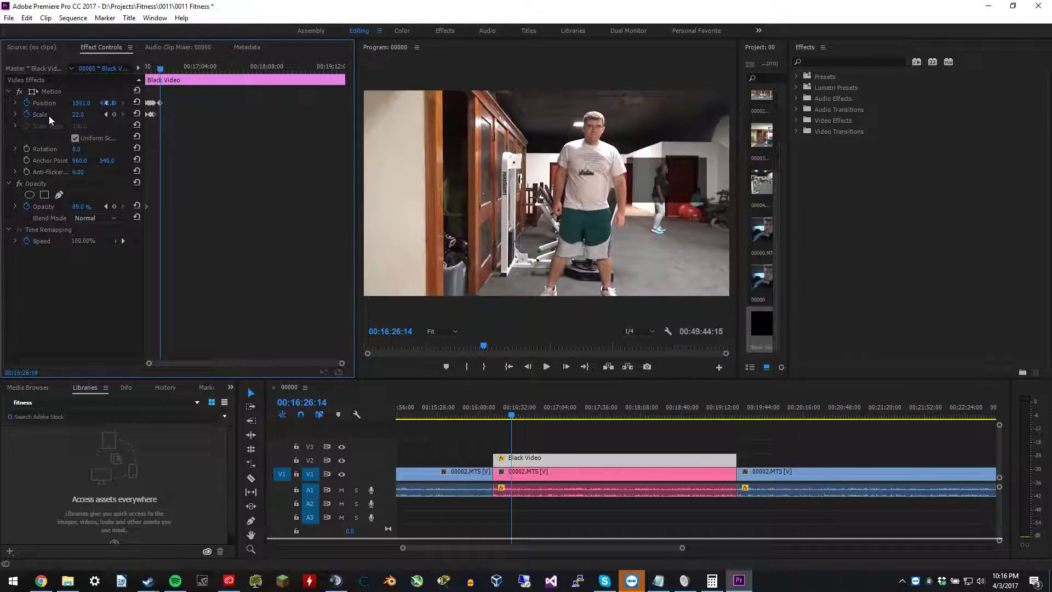
{"action": "left_click_drag", "start_coordinate": [78, 117], "coordinate": [118, 128]}
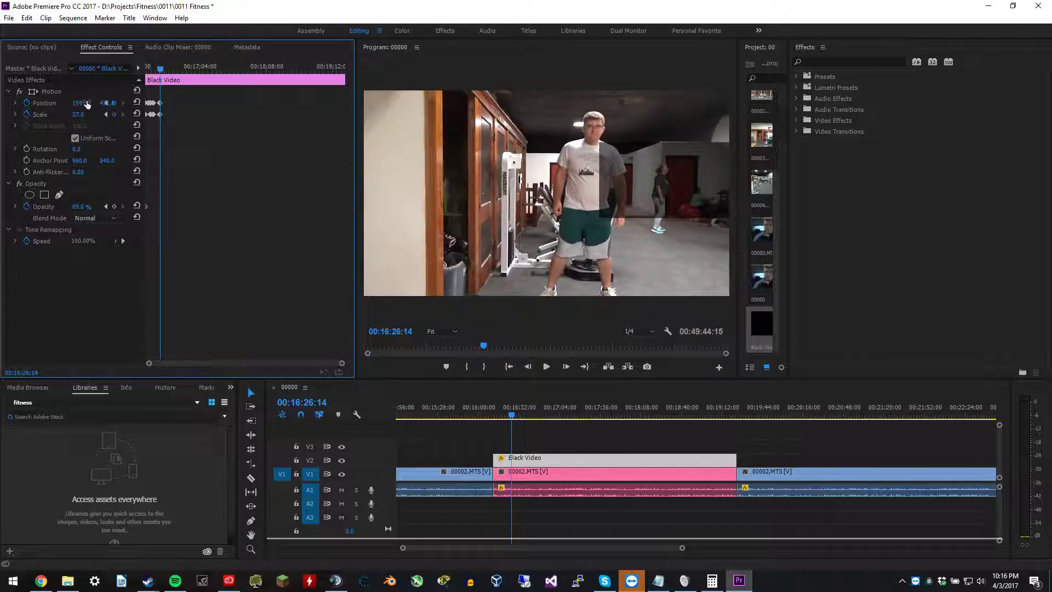
{"action": "left_click_drag", "start_coordinate": [100, 105], "coordinate": [183, 126]}
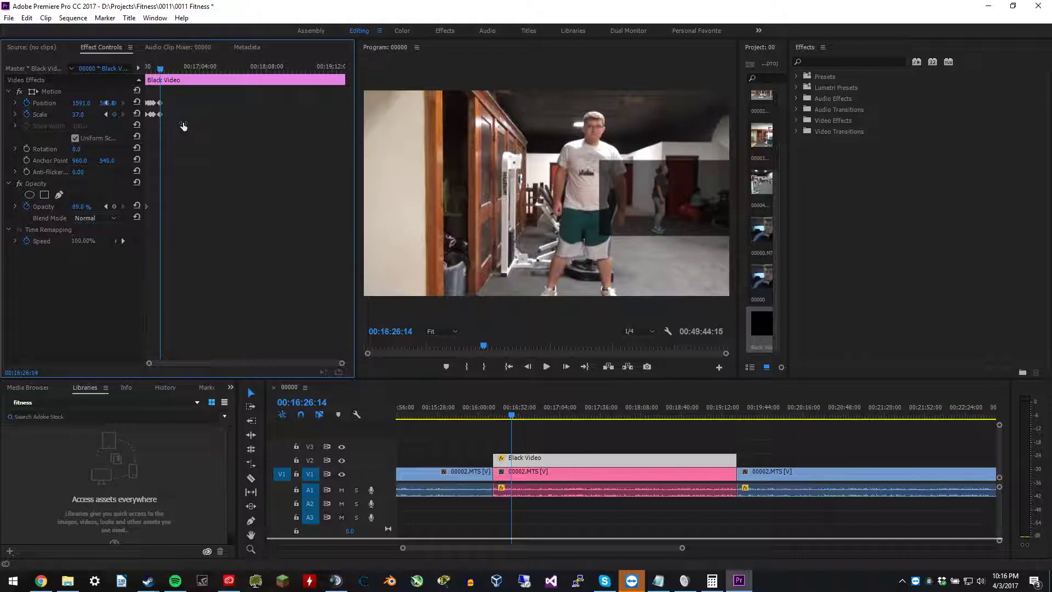
Play the segment from the start of the Black Video clip to check how the box covers the background person.
{"action": "left_click_drag", "start_coordinate": [511, 417], "coordinate": [494, 419]}
{"action": "key", "text": "space"}
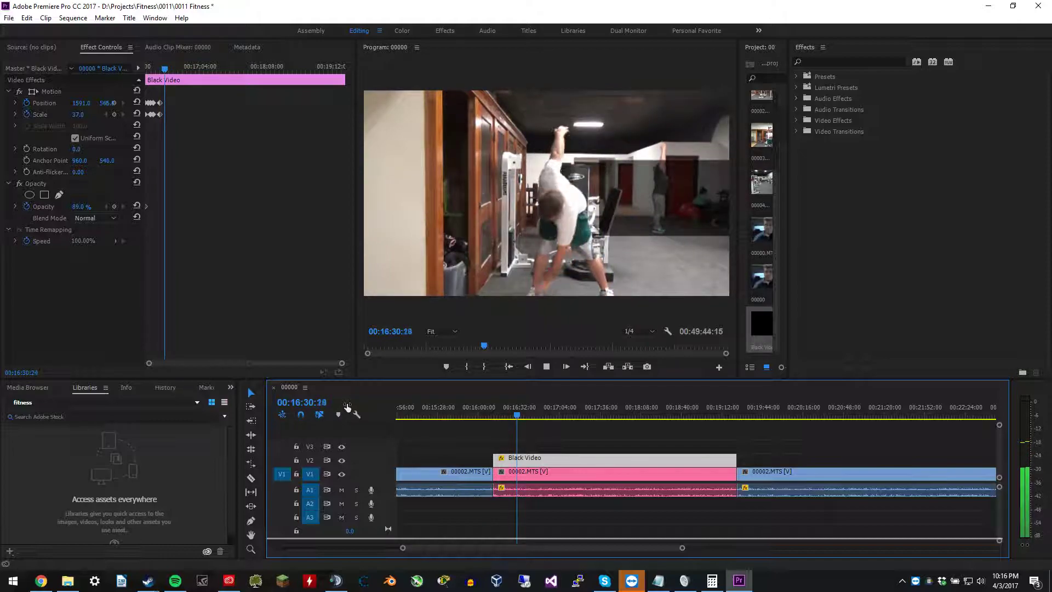
{"action": "key", "text": "space"}
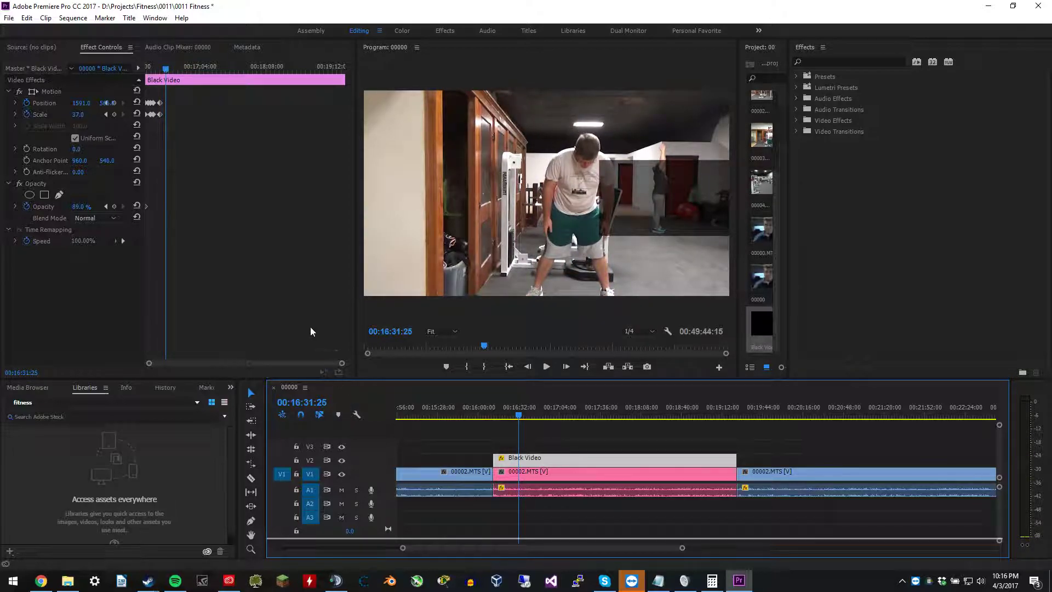
Check the rest of the Black Video clip, remove its opacity keyframes and set its opacity to 100%.
{"action": "left_click_drag", "start_coordinate": [170, 71], "coordinate": [345, 84]}
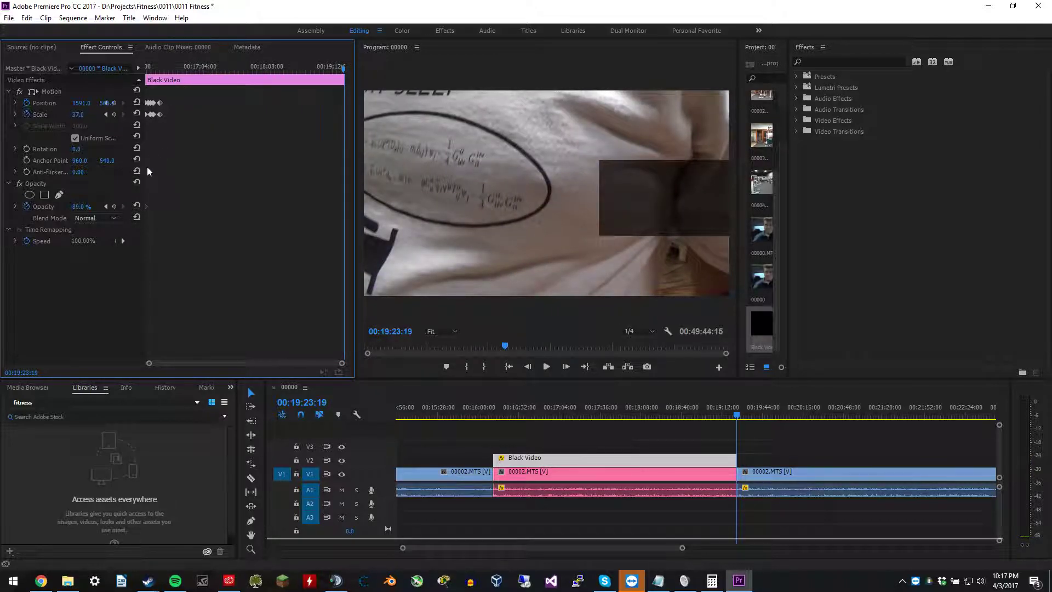
{"action": "left_click", "coordinate": [27, 206]}
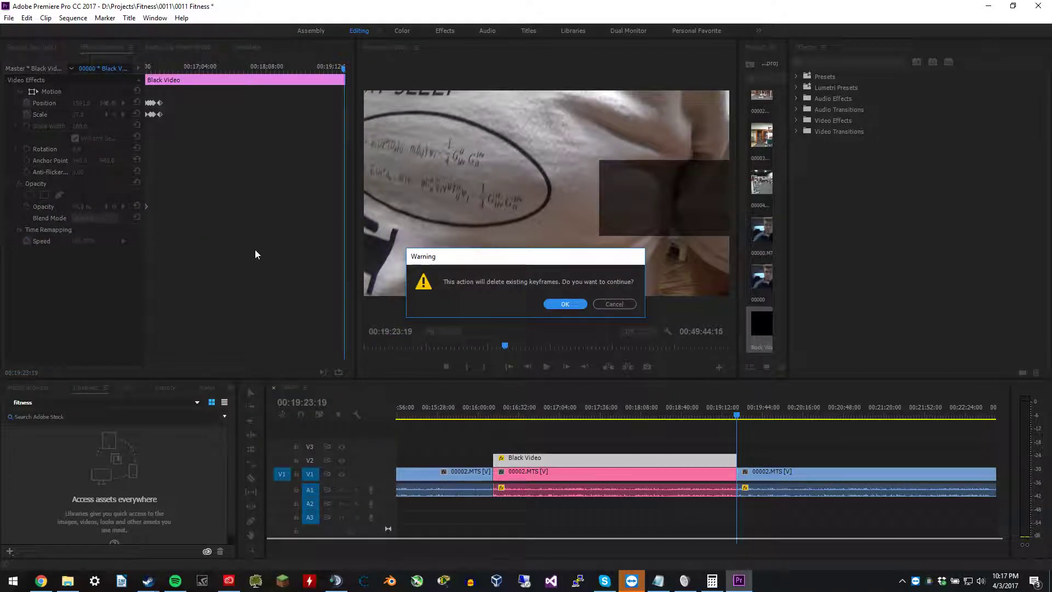
{"action": "left_click", "coordinate": [555, 302]}
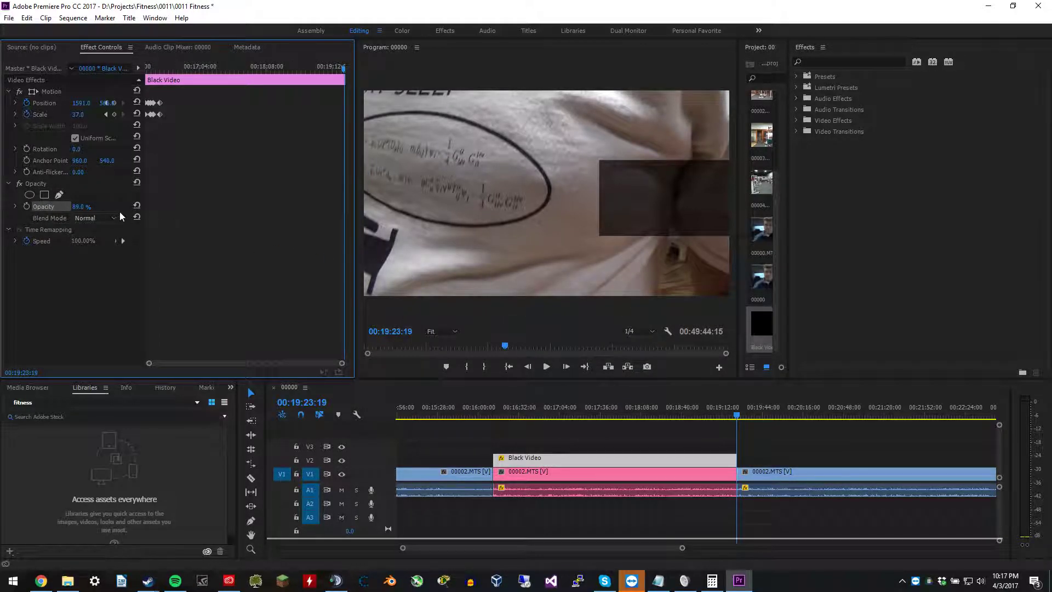
{"action": "left_click_drag", "start_coordinate": [83, 206], "coordinate": [146, 211]}
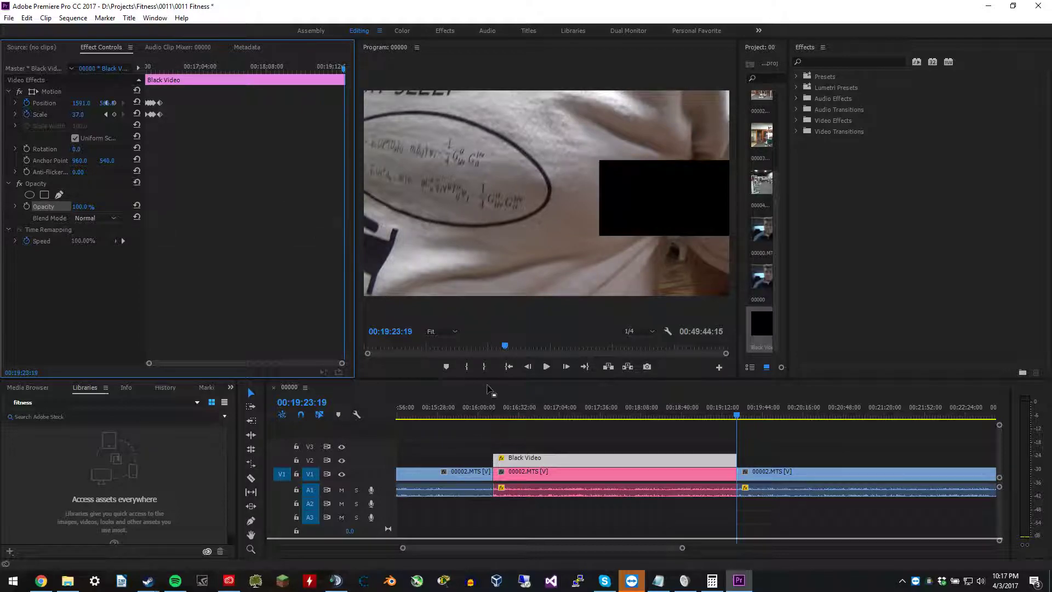
Play from just before the Black Video clip and skim to its end to review the opaque box over the footage.
{"action": "left_click", "coordinate": [489, 410]}
{"action": "key", "text": "space"}
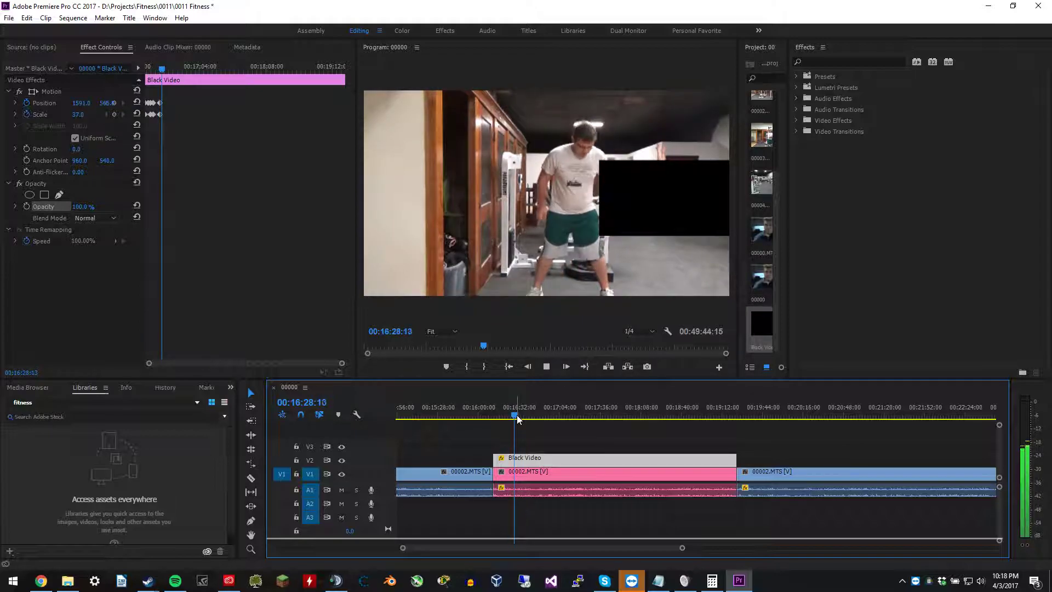
{"action": "left_click_drag", "start_coordinate": [517, 419], "coordinate": [734, 417]}
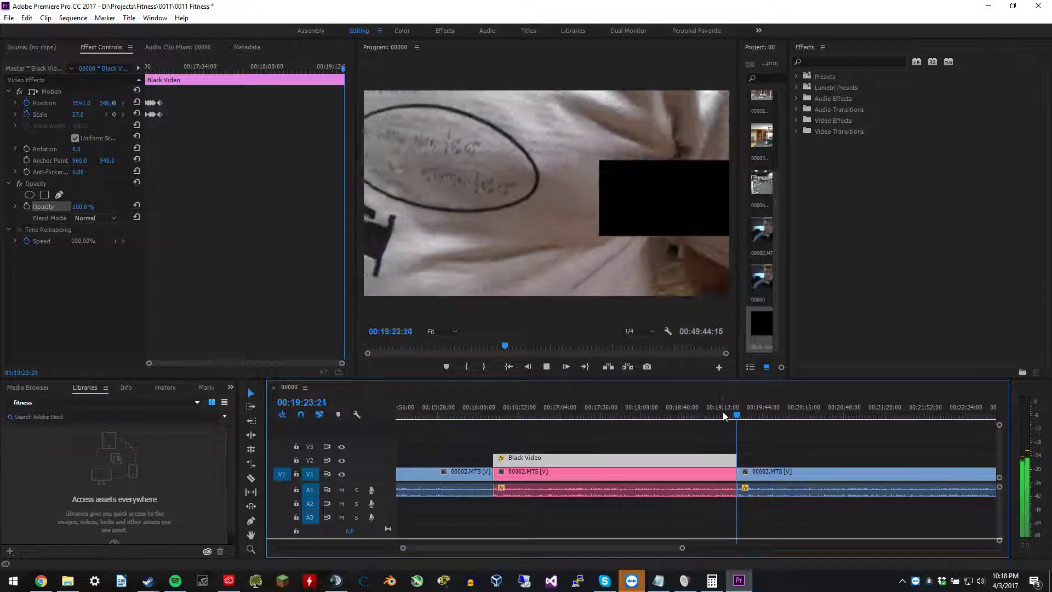
Save the project and skim the footage after the Black Video section up to the rope-skipping exercise in clip 00003.MTS.
{"action": "key", "text": "ctrl+s"}
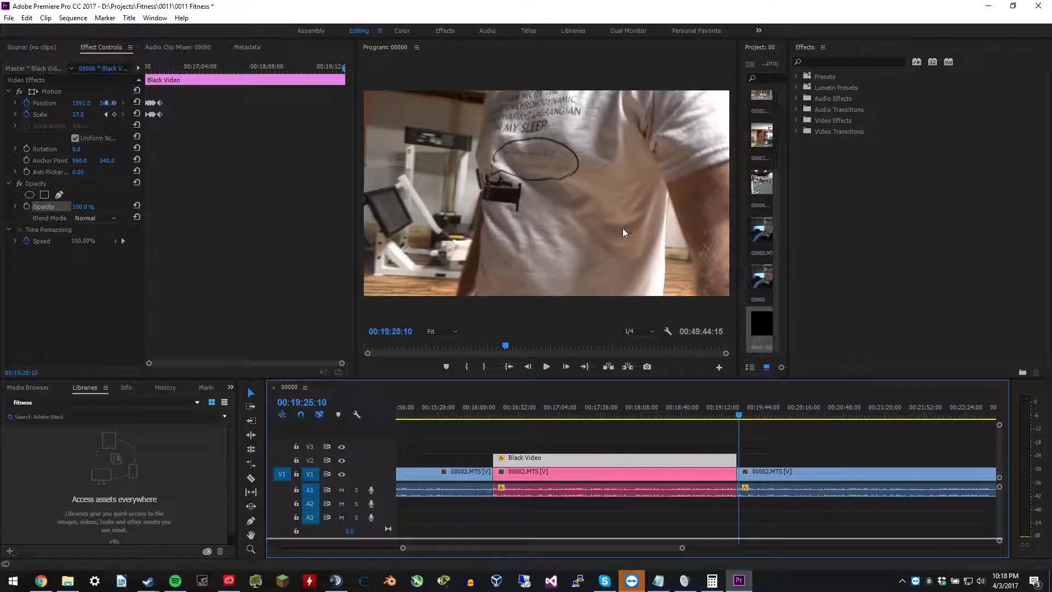
{"action": "left_click_drag", "start_coordinate": [738, 415], "coordinate": [951, 432]}
{"action": "key", "text": "minus"}
{"action": "key", "text": "minus"}
{"action": "key", "text": "minus"}
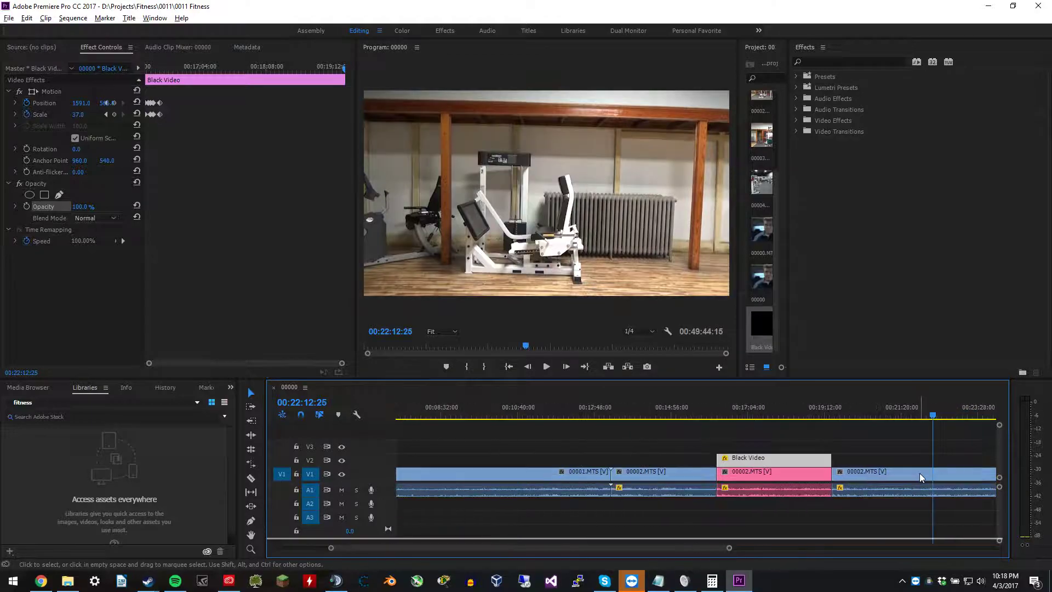
{"action": "left_click_drag", "start_coordinate": [719, 548], "coordinate": [839, 548]}
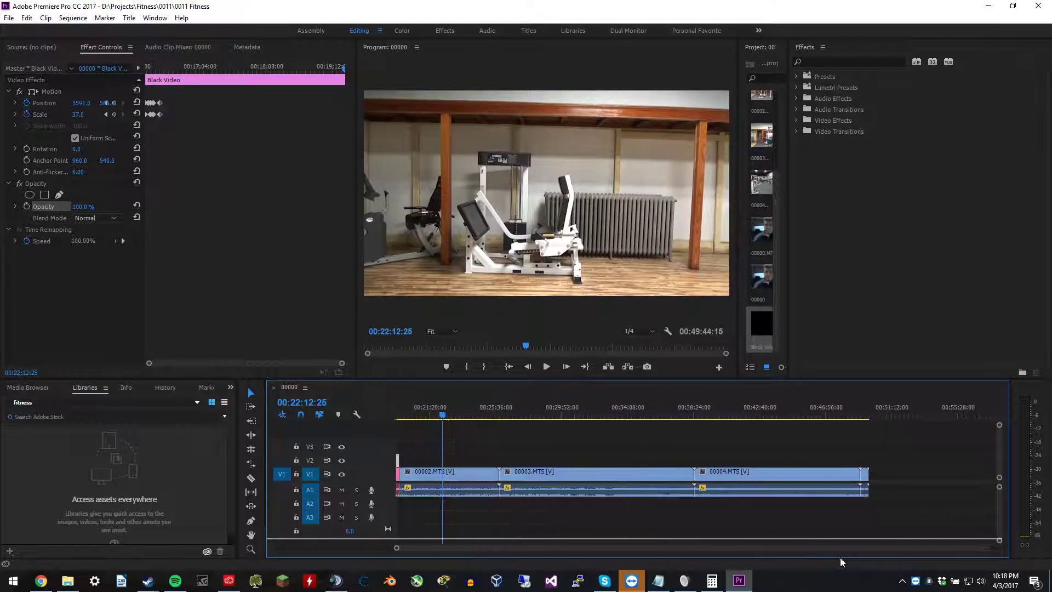
{"action": "left_click_drag", "start_coordinate": [449, 414], "coordinate": [492, 414]}
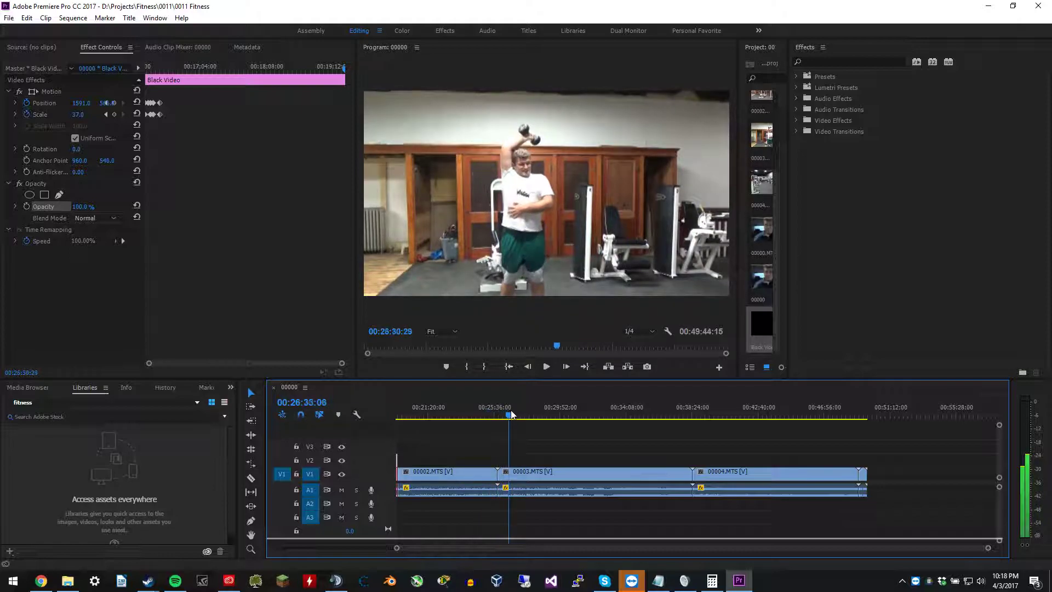
{"action": "left_click_drag", "start_coordinate": [517, 415], "coordinate": [654, 422]}
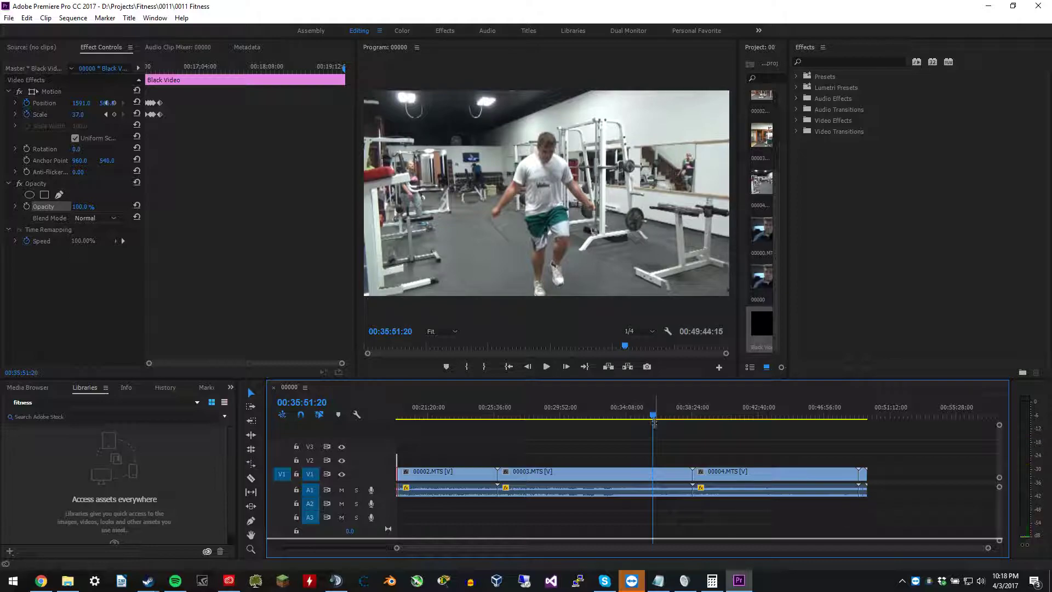
Play around the start of the rope-skipping exercise and cut clip 00003.MTS at 00:35:34:15.
{"action": "key", "text": "space"}
{"action": "key", "text": "space"}
{"action": "left_click_drag", "start_coordinate": [654, 417], "coordinate": [648, 417]}
{"action": "key", "text": "space"}
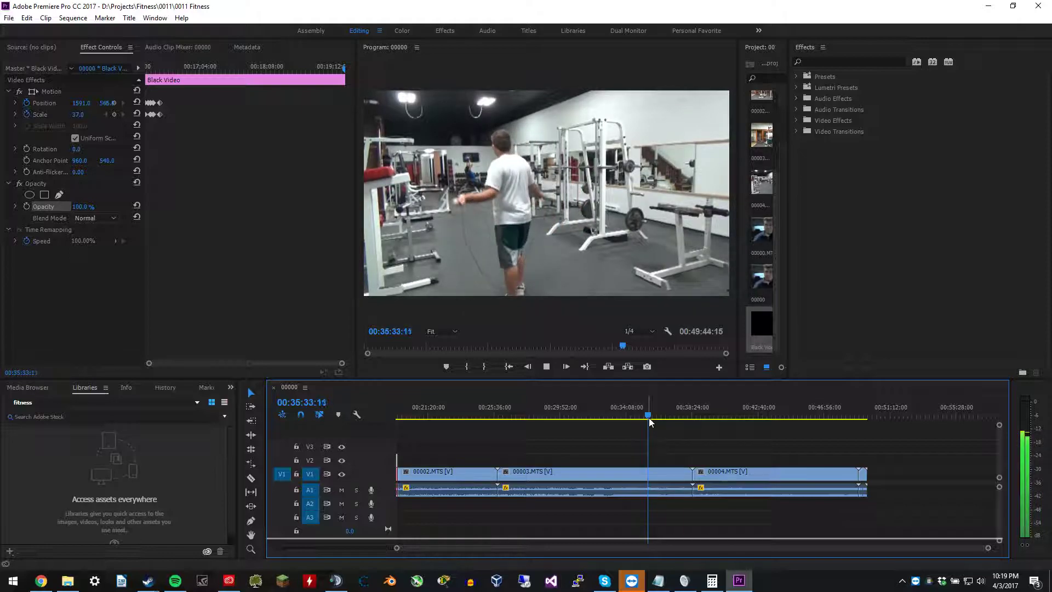
{"action": "key", "text": "space"}
{"action": "key", "text": "c"}
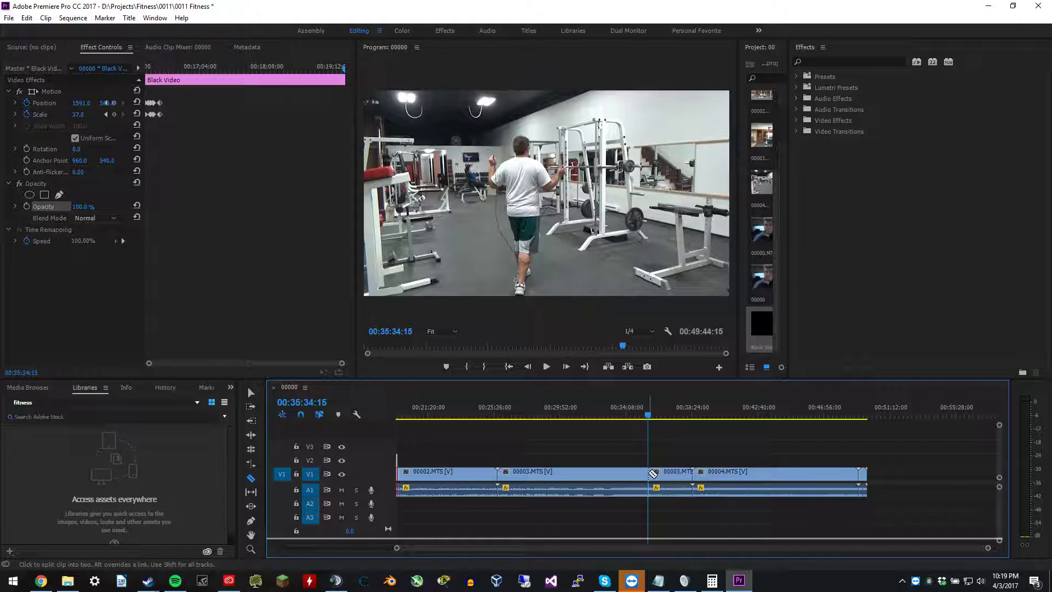
Find the end of the rope-skipping exercise and cut clip 00003.MTS at 00:36:02:16.
{"action": "scroll", "coordinate": [657, 474], "scroll_direction": "up", "scroll_amount": 4}
{"action": "left_click_drag", "start_coordinate": [629, 418], "coordinate": [649, 419]}
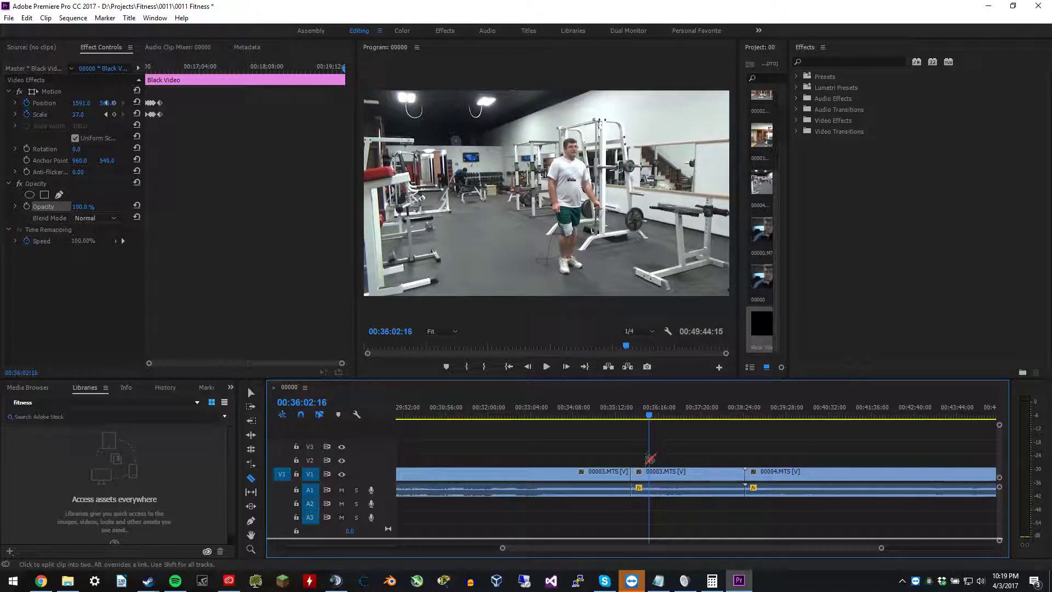
{"action": "key", "text": "v"}
Give the short rope-skipping segment between the two cuts the Violet label colour.
{"action": "left_click", "coordinate": [642, 474]}
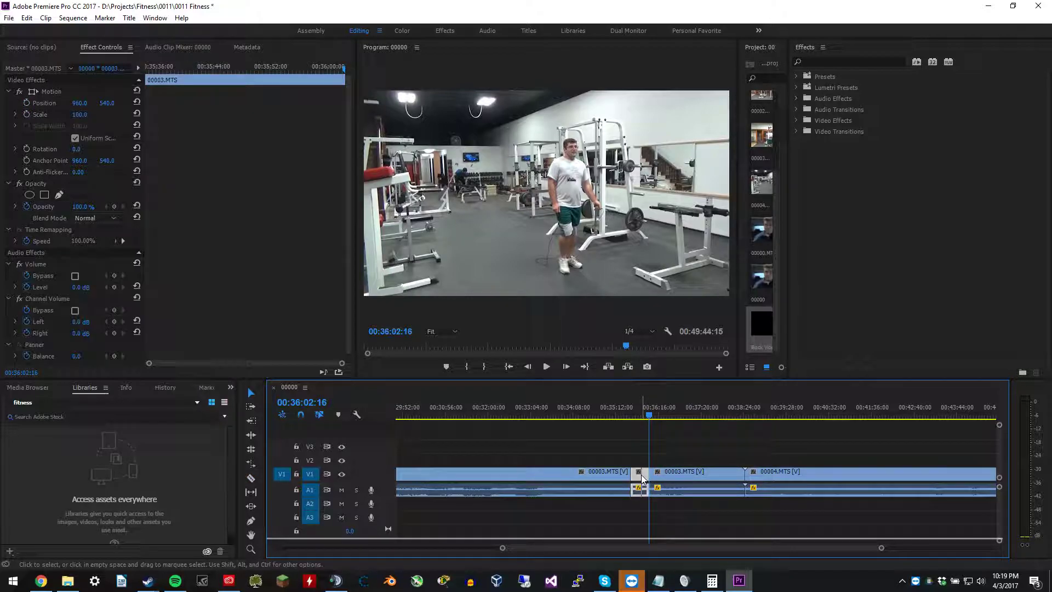
{"action": "right_click", "coordinate": [643, 475]}
{"action": "mouse_move", "coordinate": [718, 310]}
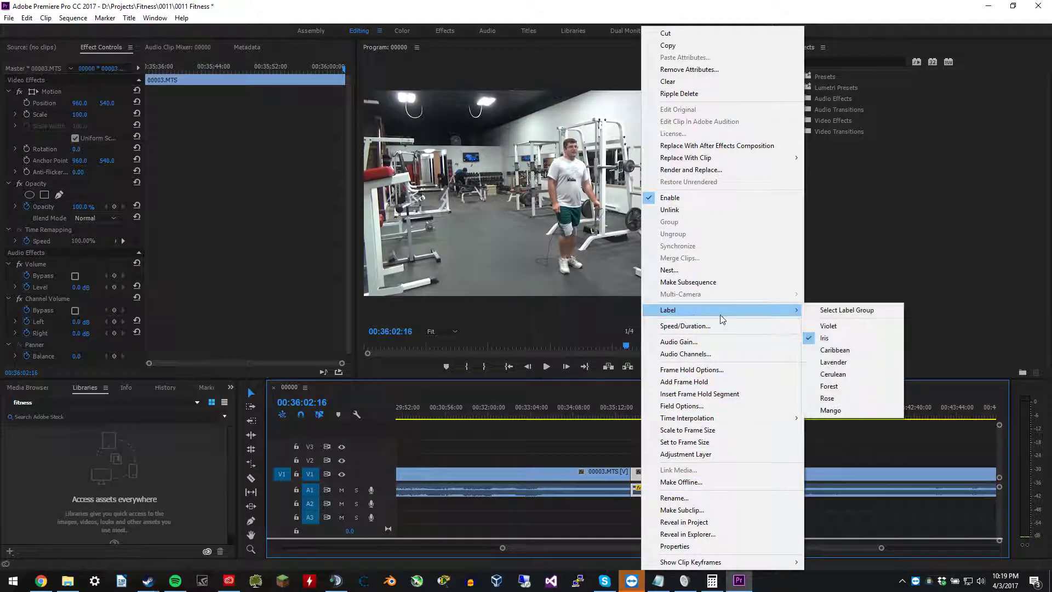
{"action": "left_click", "coordinate": [826, 328]}
{"action": "scroll", "coordinate": [696, 471], "scroll_direction": "up", "scroll_amount": 1}
{"action": "left_click", "coordinate": [661, 448]}
{"action": "left_click", "coordinate": [626, 479]}
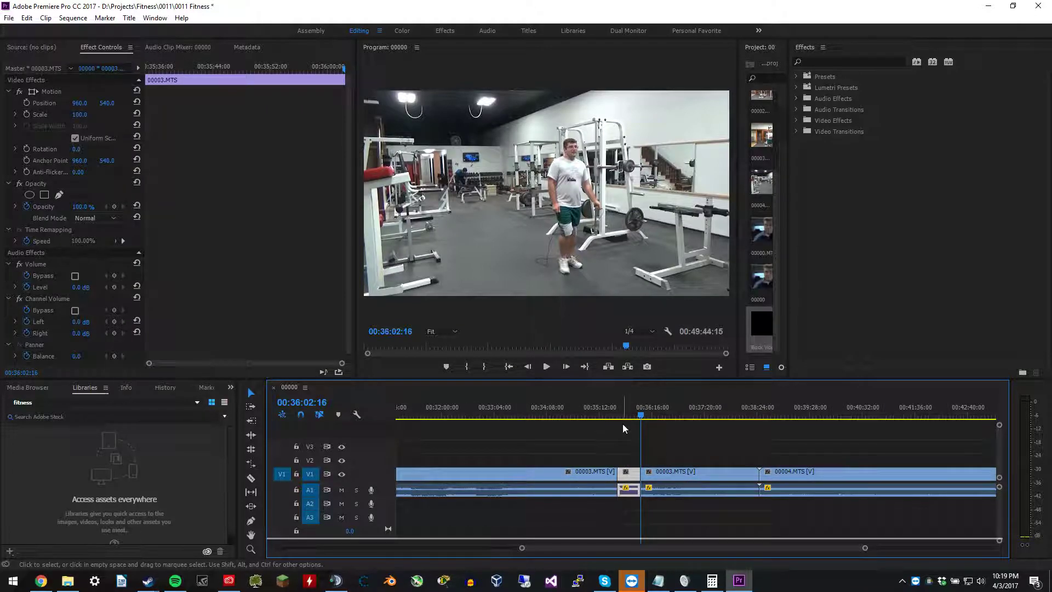
Place Black Video on track V2 above the start of the violet segment at 00:35:34:15.
{"action": "left_click_drag", "start_coordinate": [626, 416], "coordinate": [617, 415]}
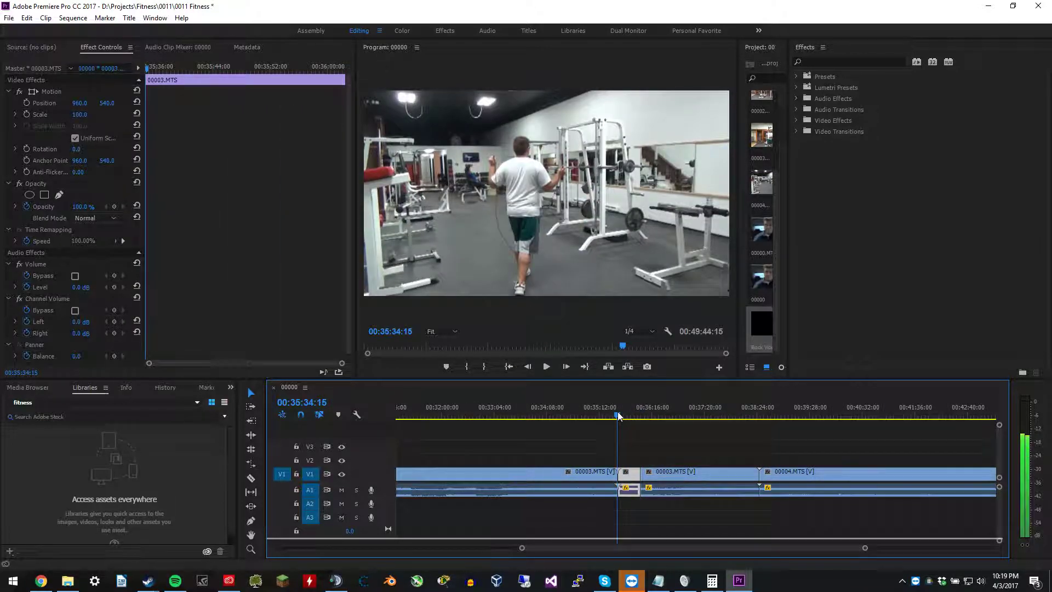
{"action": "scroll", "coordinate": [631, 485], "scroll_direction": "up", "scroll_amount": 7}
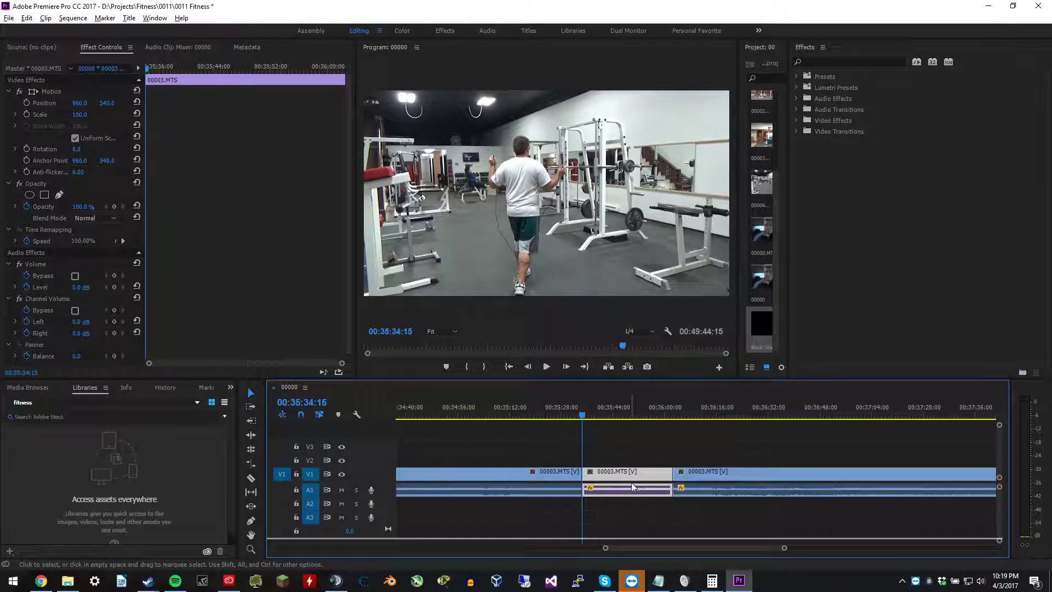
{"action": "key", "text": "alt"}
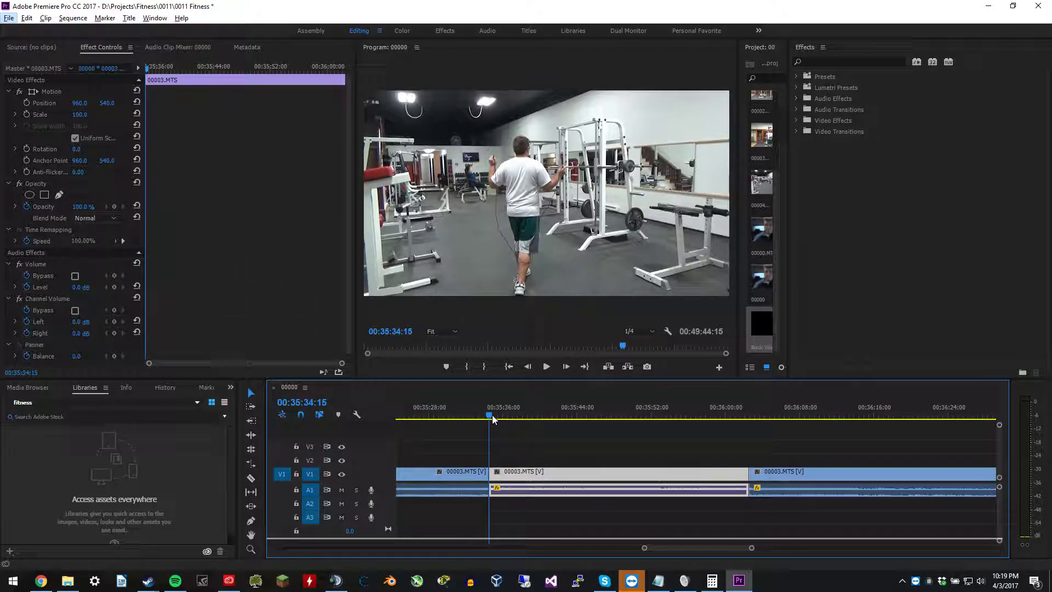
{"action": "left_click_drag", "start_coordinate": [764, 342], "coordinate": [497, 465]}
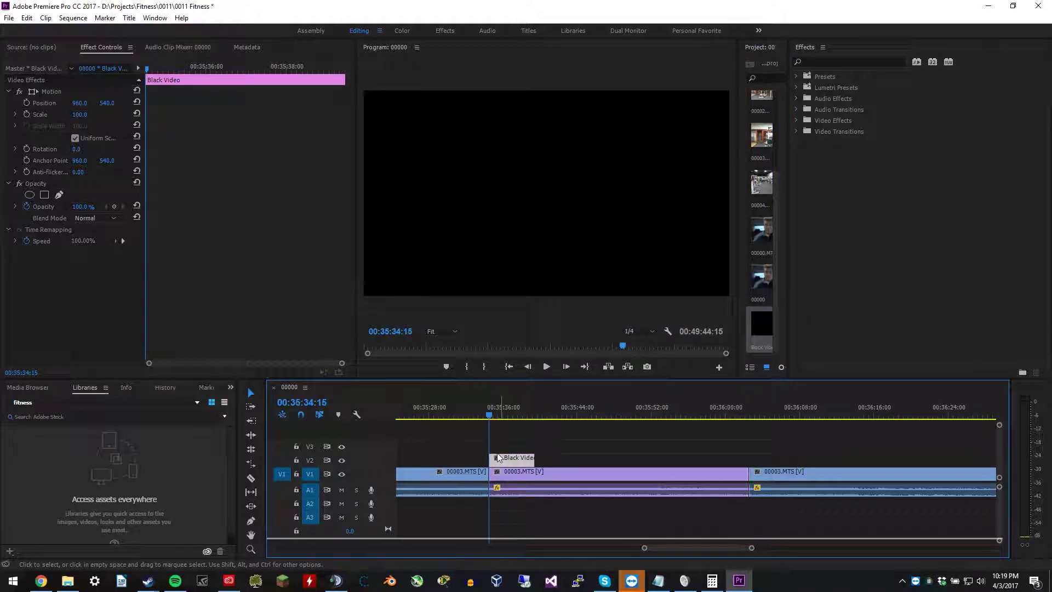
Set the new Black Video clip's opacity to 88%, scale to 21 and position to 197, 133.
{"action": "left_click", "coordinate": [72, 206]}
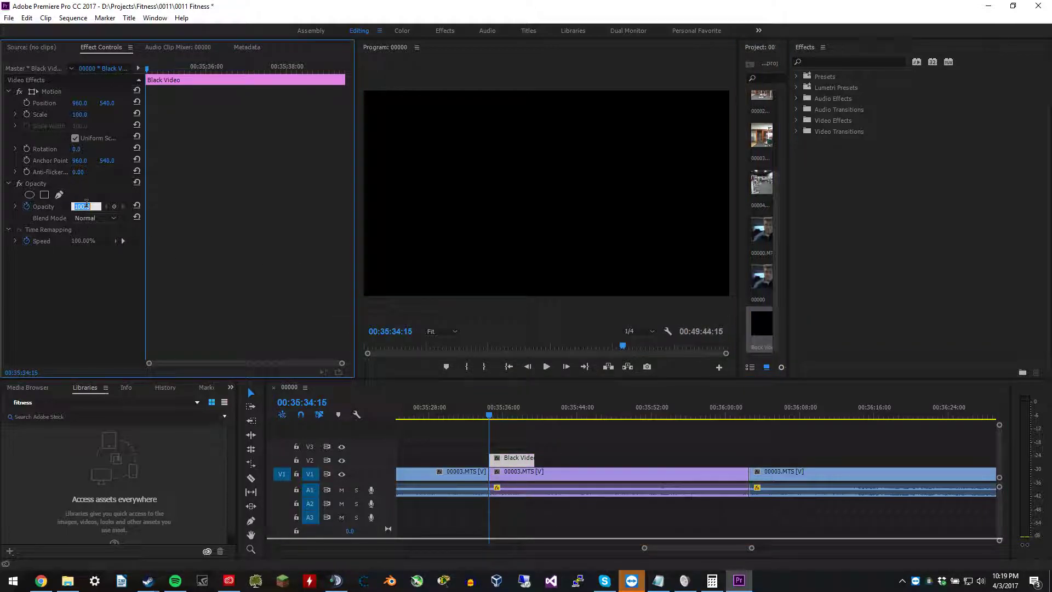
{"action": "key", "text": "Return"}
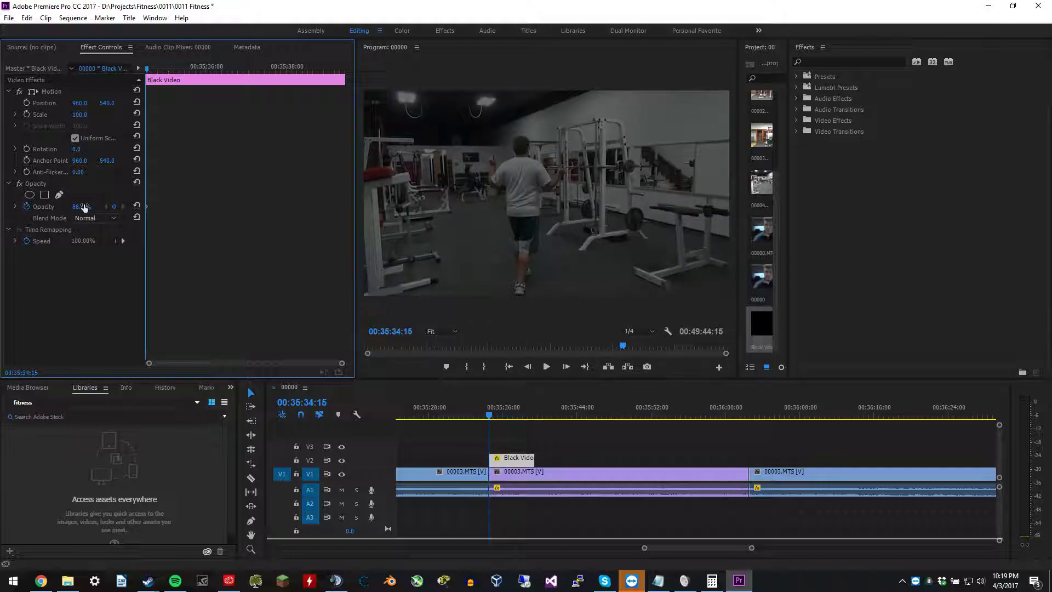
{"action": "left_click_drag", "start_coordinate": [80, 114], "coordinate": [69, 122]}
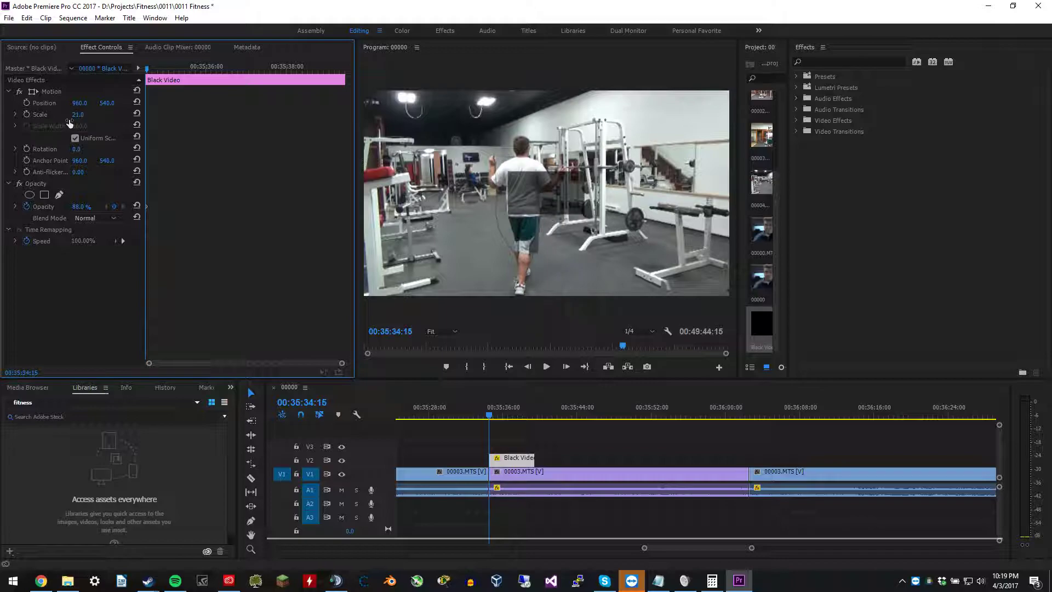
{"action": "left_click_drag", "start_coordinate": [79, 103], "coordinate": [50, 104]}
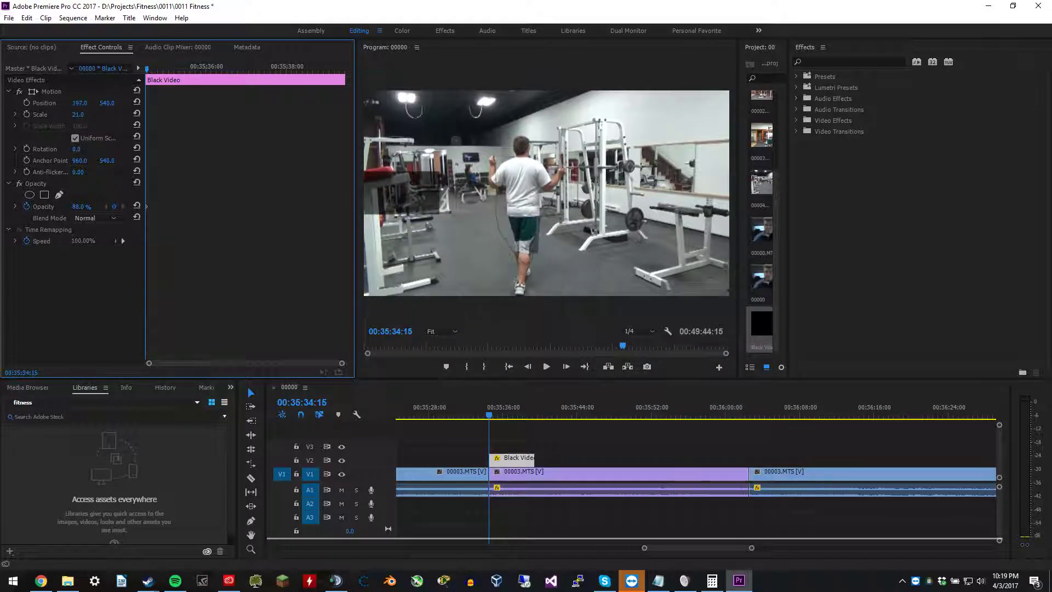
{"action": "left_click_drag", "start_coordinate": [99, 105], "coordinate": [85, 107]}
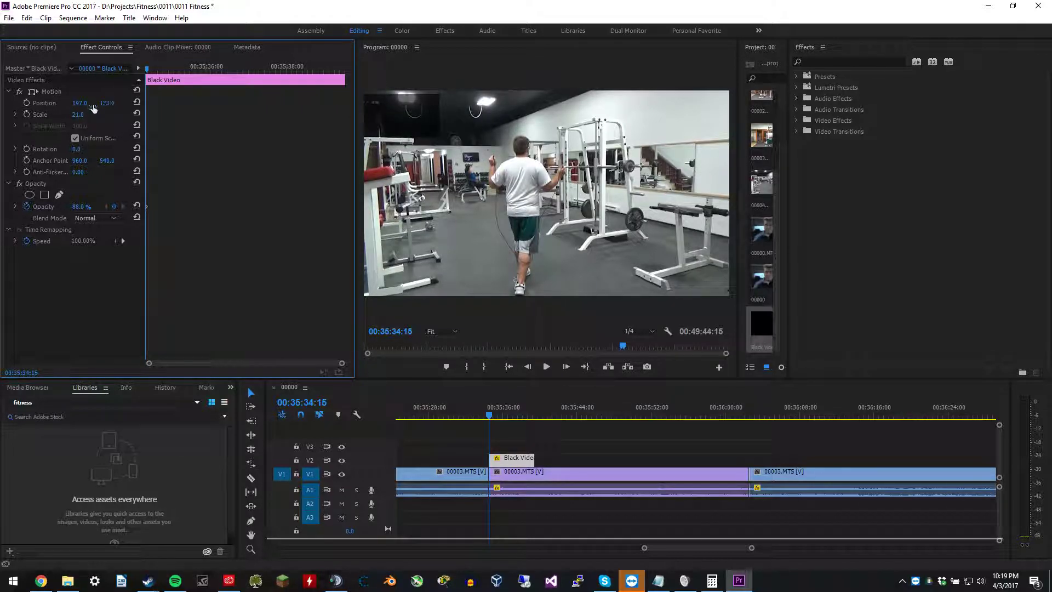
Enable keyframing for the Black Video's scale and position, and delete its opacity keyframes.
{"action": "left_click", "coordinate": [25, 114]}
{"action": "left_click", "coordinate": [25, 105]}
{"action": "left_click", "coordinate": [26, 206]}
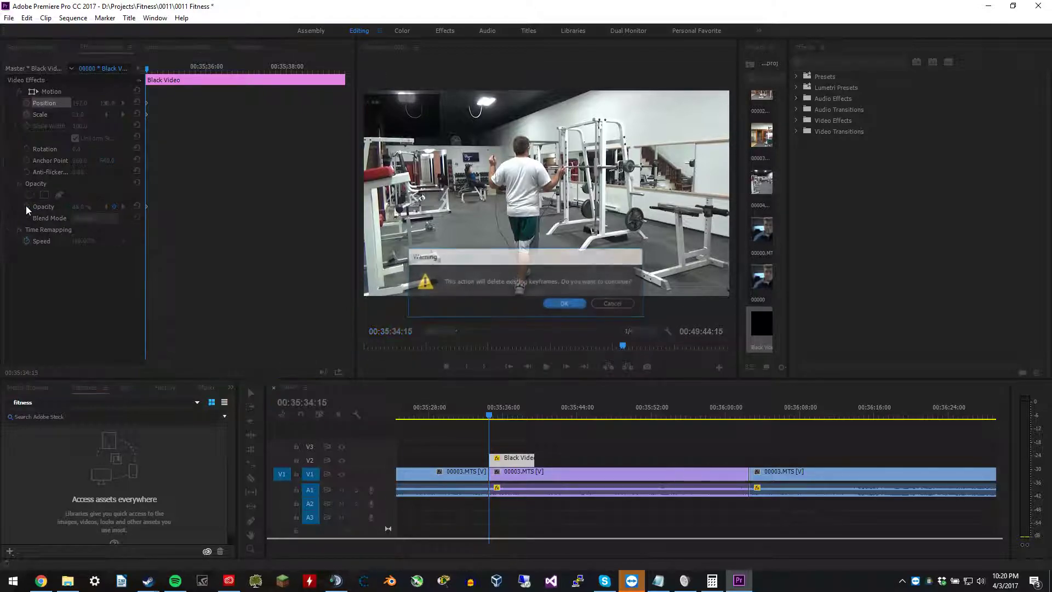
{"action": "left_click", "coordinate": [564, 303]}
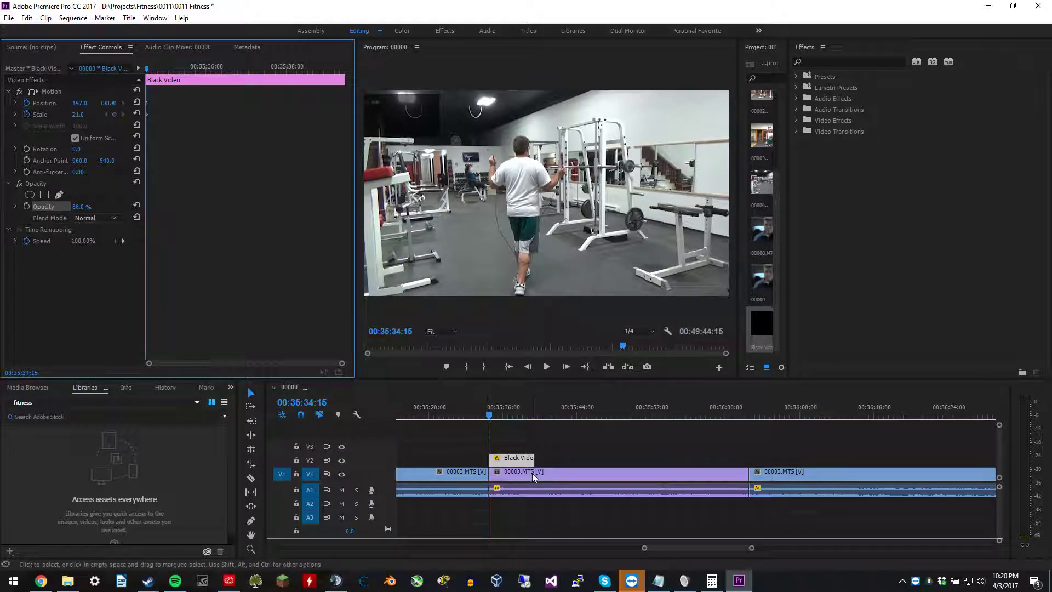
Extend the Black Video clip to the end of the violet segment and mute audio track A1.
{"action": "left_click_drag", "start_coordinate": [534, 458], "coordinate": [746, 465]}
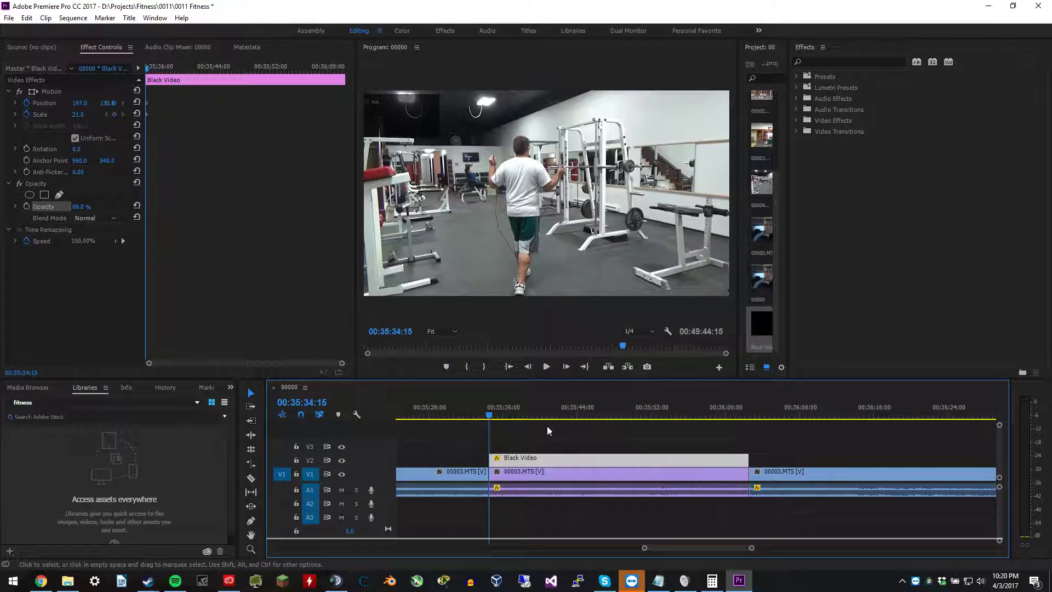
{"action": "left_click_drag", "start_coordinate": [489, 414], "coordinate": [508, 419]}
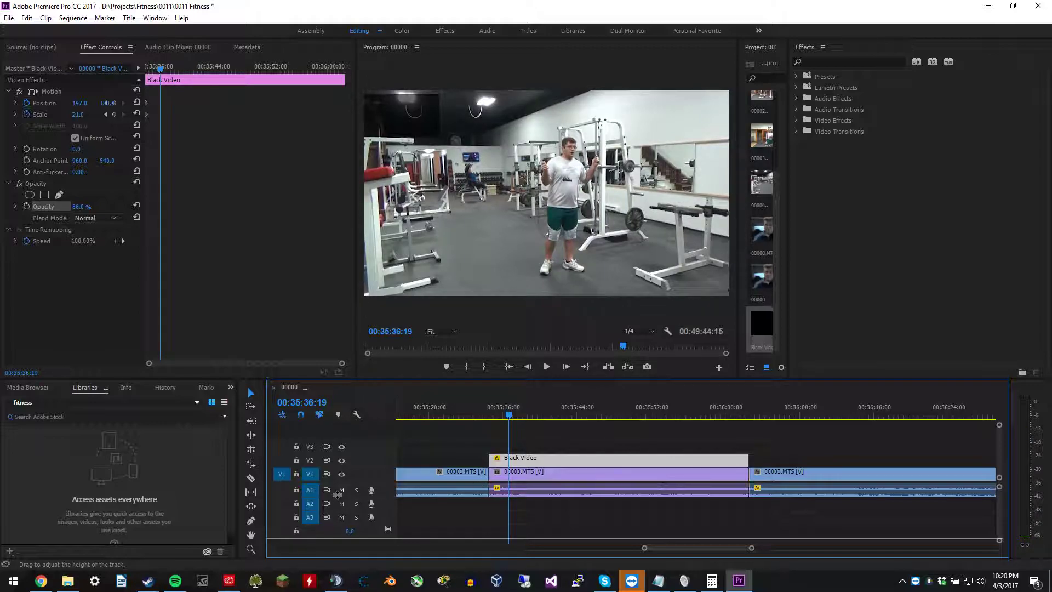
{"action": "left_click", "coordinate": [341, 490]}
Add a position keyframe to the Black Video at 00:35:40:17, widening the property area to reach the keyframe controls.
{"action": "left_click_drag", "start_coordinate": [509, 415], "coordinate": [546, 419]}
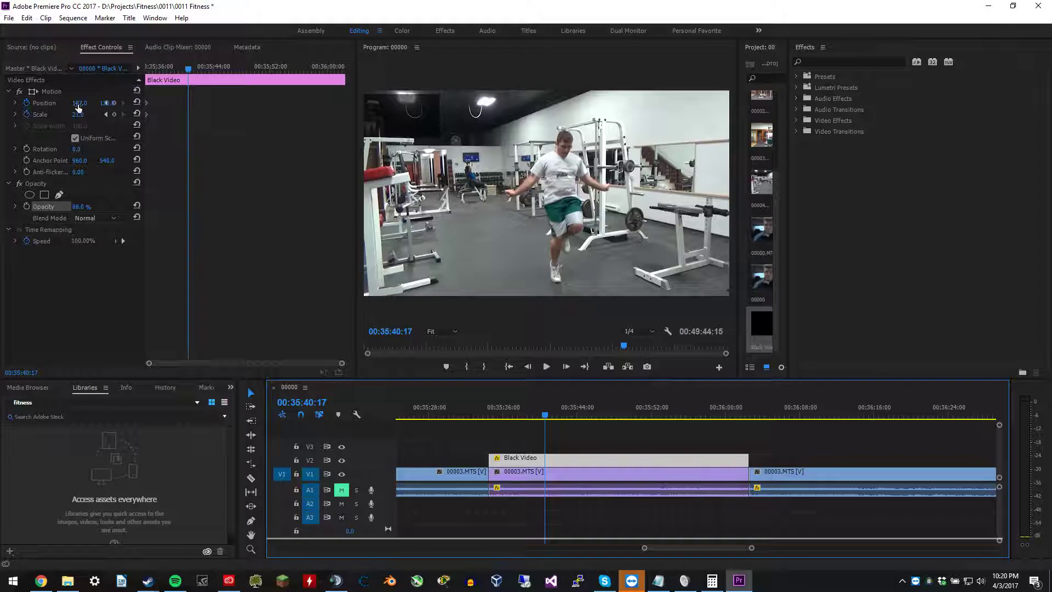
{"action": "left_click", "coordinate": [111, 103]}
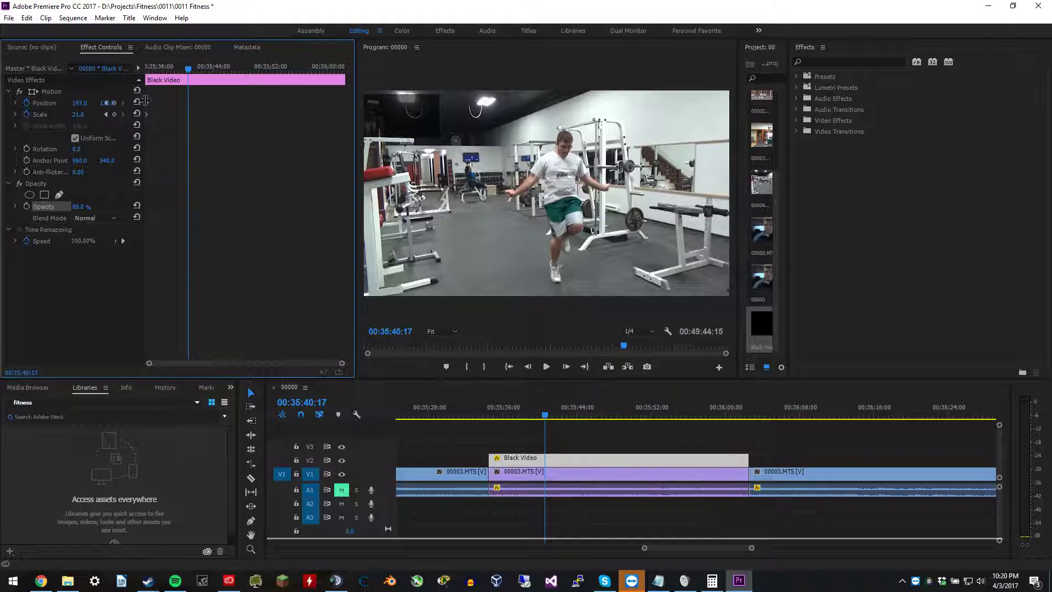
{"action": "left_click_drag", "start_coordinate": [146, 101], "coordinate": [170, 103]}
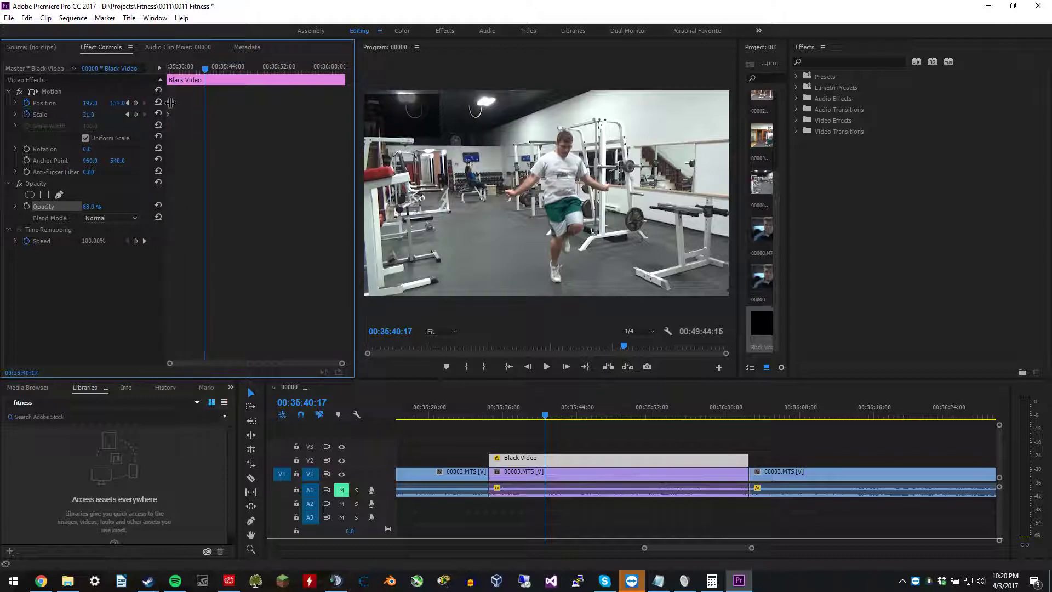
{"action": "left_click", "coordinate": [136, 103]}
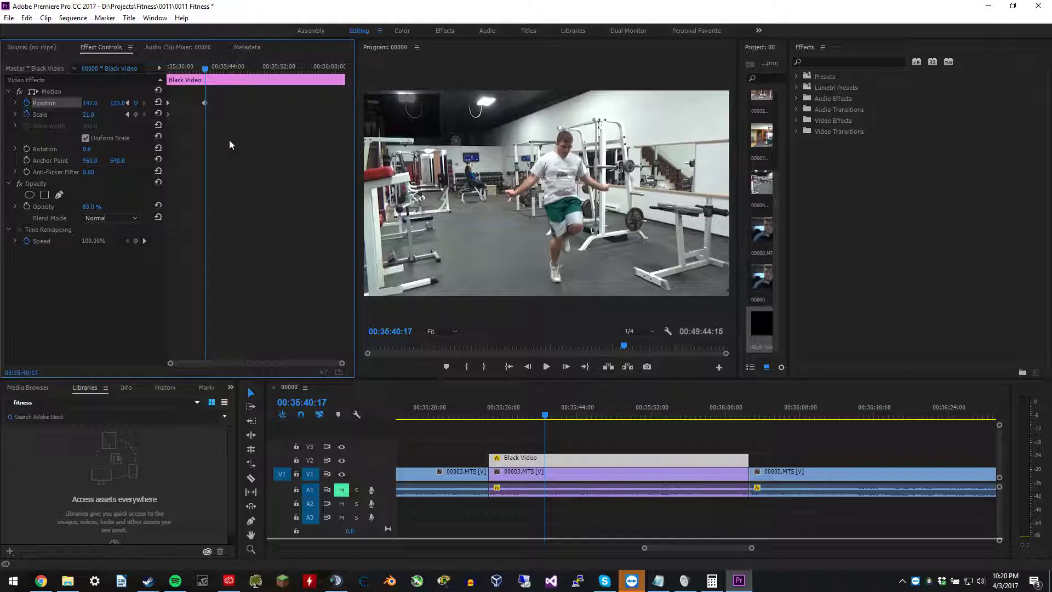
Play on to 00:35:42:07 and keyframe the Black Video's vertical position at 204.
{"action": "left_click", "coordinate": [547, 418]}
{"action": "key", "text": "space"}
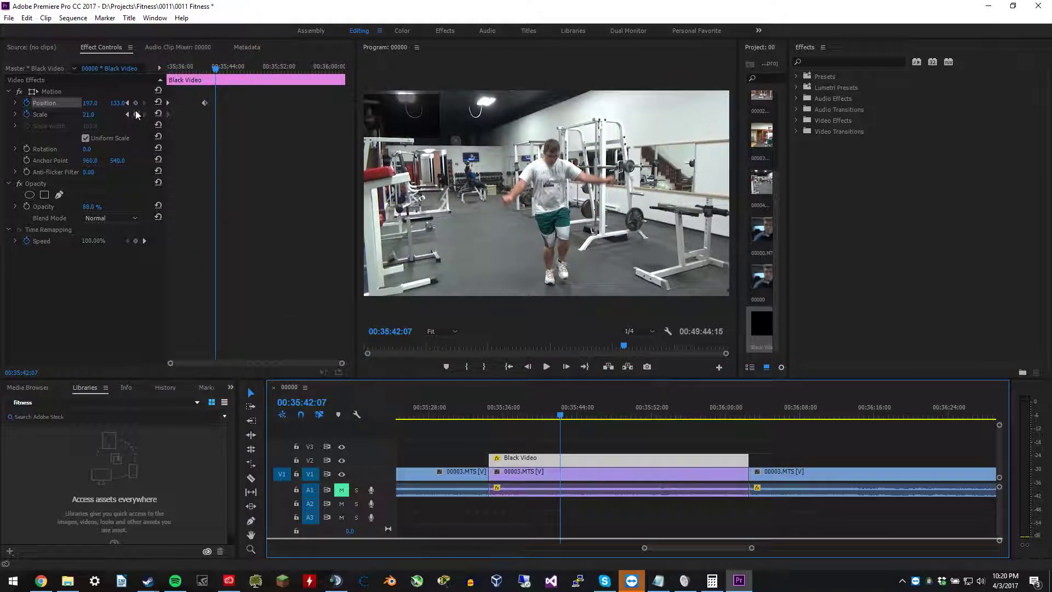
{"action": "left_click_drag", "start_coordinate": [117, 104], "coordinate": [177, 112]}
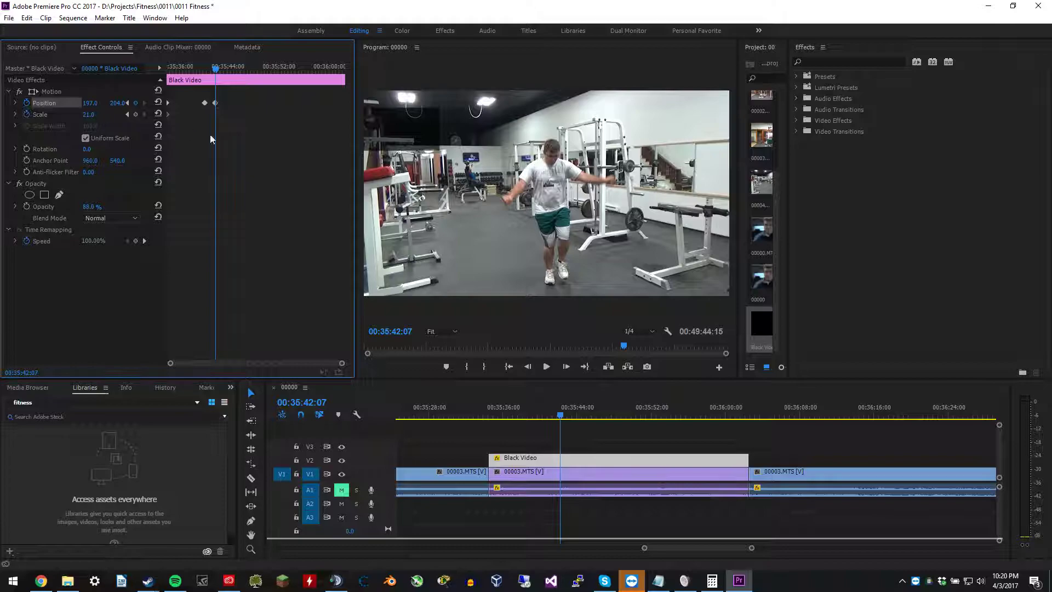
Shift the Black Video's last position keyframe to about 00:35:44:02, replaying the box's movement to check its timing.
{"action": "left_click", "coordinate": [546, 417]}
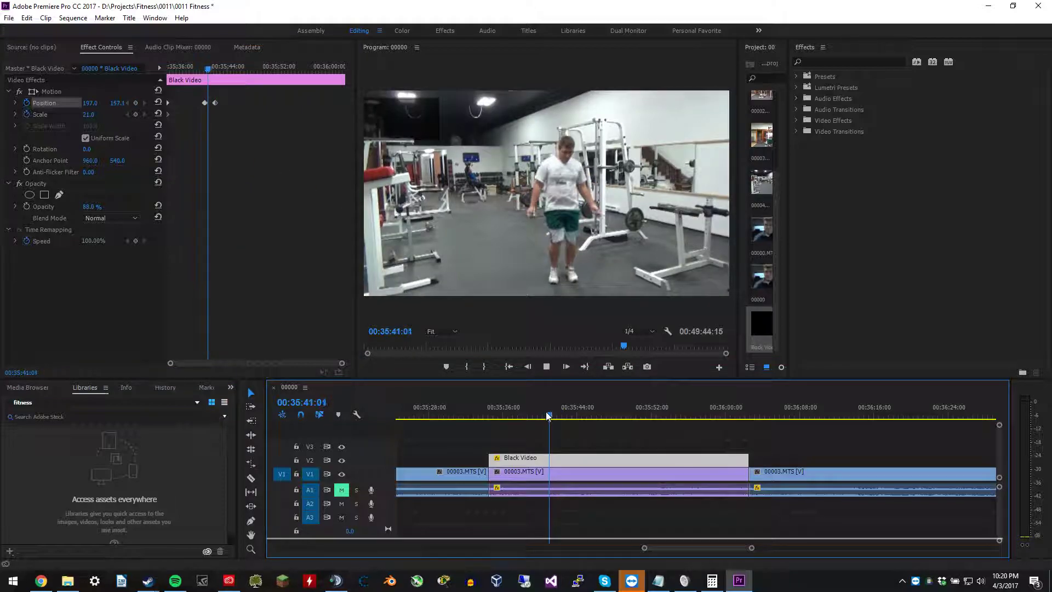
{"action": "key", "text": "space"}
{"action": "left_click", "coordinate": [215, 103]}
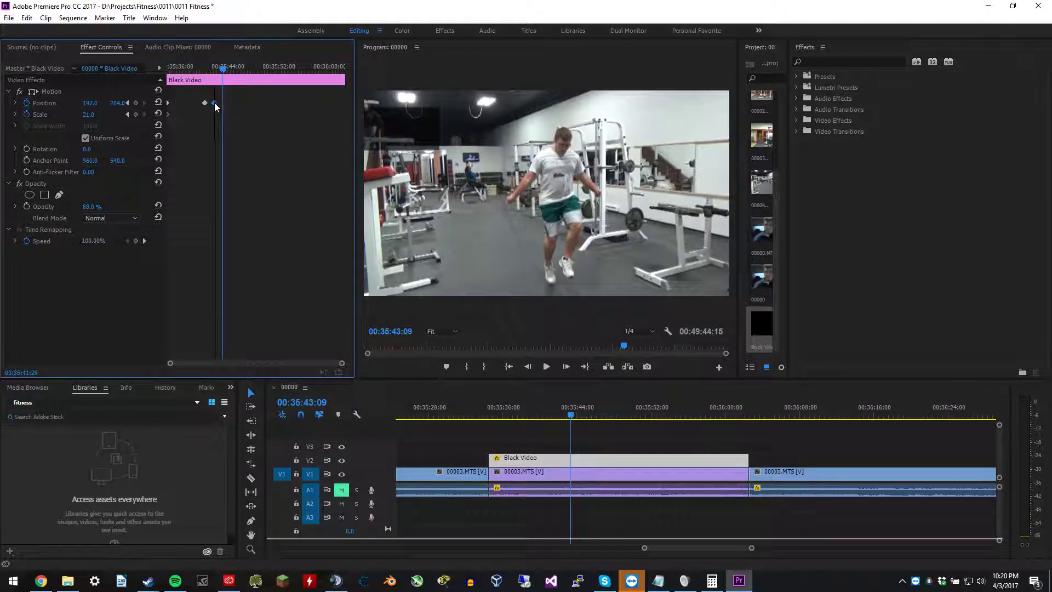
{"action": "left_click", "coordinate": [204, 66]}
{"action": "key", "text": "space"}
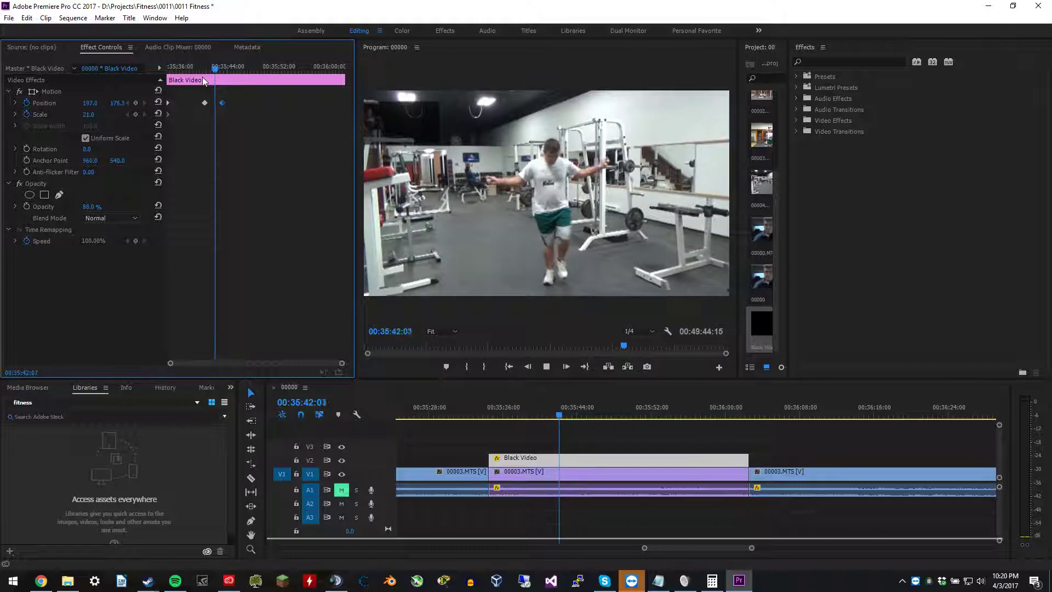
{"action": "key", "text": "space"}
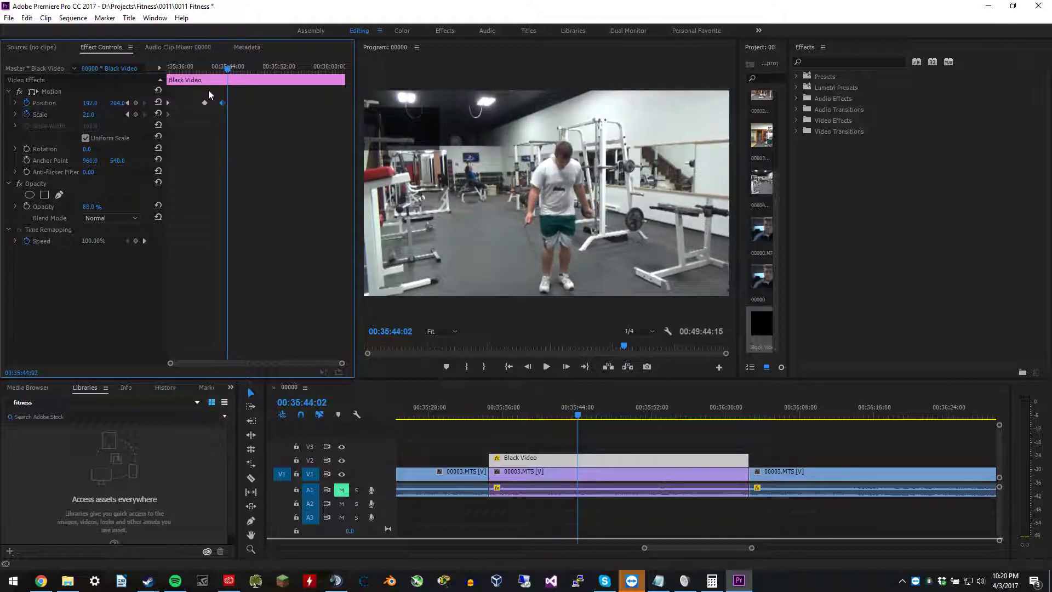
{"action": "left_click_drag", "start_coordinate": [233, 103], "coordinate": [230, 106]}
{"action": "left_click", "coordinate": [213, 63]}
{"action": "key", "text": "space"}
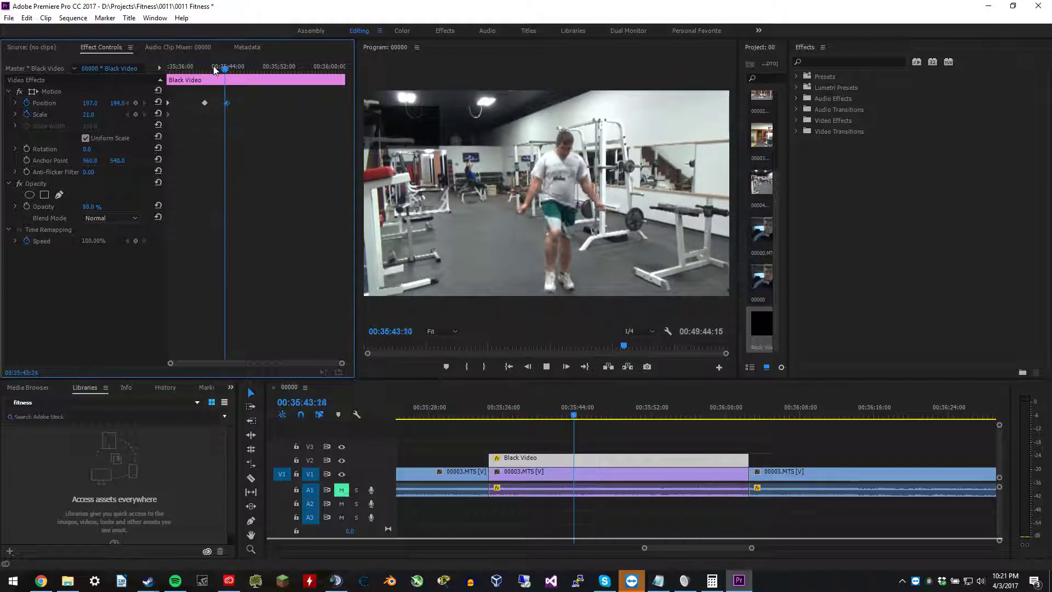
Keyframe the Black Video's scale at 44 at 00:35:44:17 and replay the box's growth from the clip's start.
{"action": "key", "text": "space"}
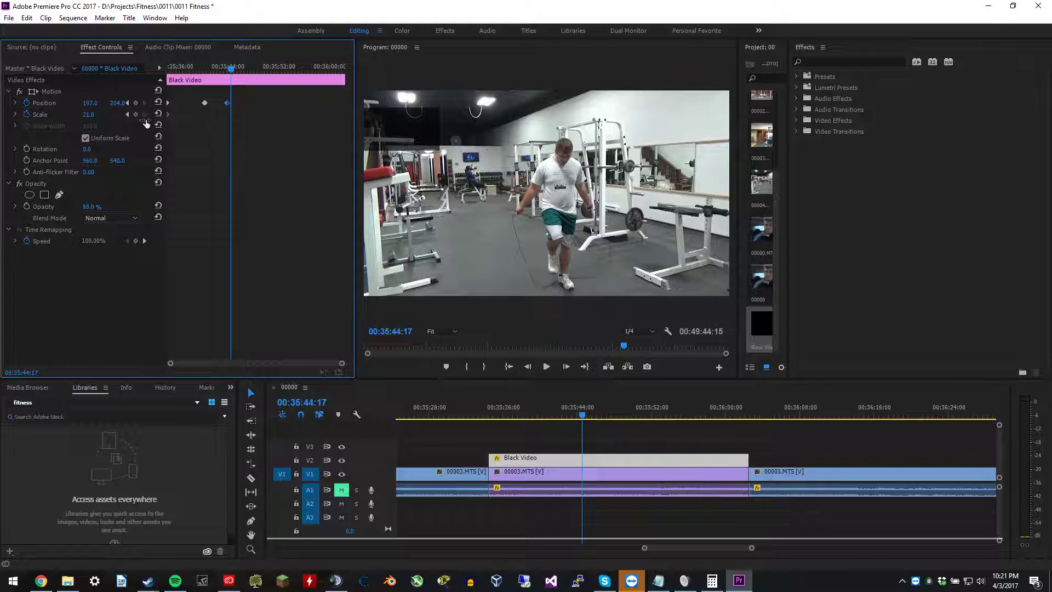
{"action": "mouse_move", "coordinate": [160, 120]}
{"action": "left_mouse_down"}
{"action": "mouse_move", "coordinate": [147, 122]}
{"action": "mouse_move", "coordinate": [166, 127]}
{"action": "left_mouse_up"}
{"action": "left_click_drag", "start_coordinate": [226, 68], "coordinate": [173, 75]}
{"action": "key", "text": "space"}
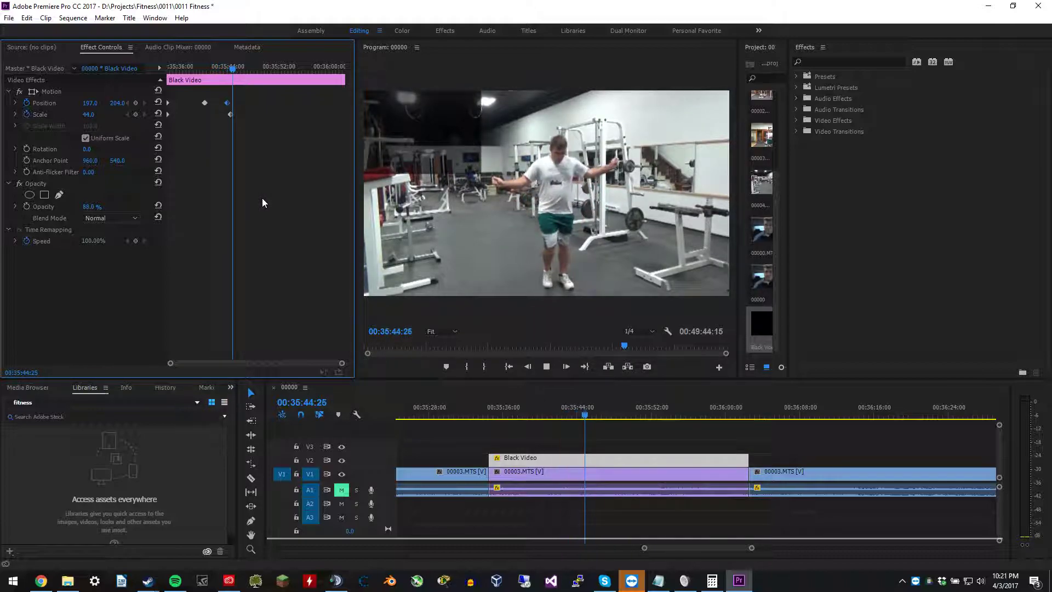
Add holding keyframes at 00:35:46:18, and at 00:35:48:29 keyframe the Black Video's position at 275, 413 and scale at 30.
{"action": "key", "text": "space"}
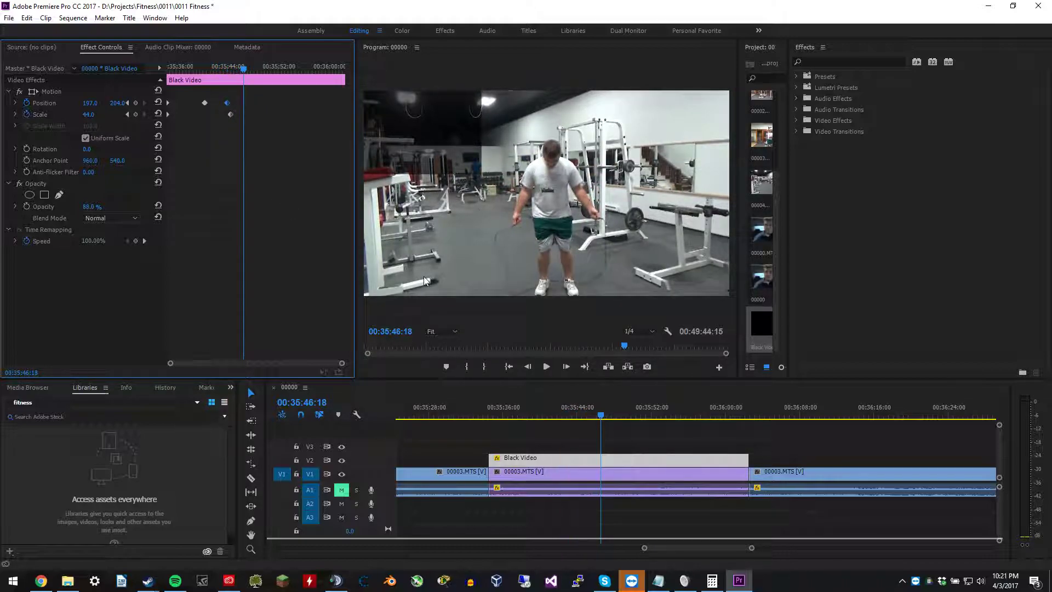
{"action": "left_click", "coordinate": [136, 114]}
{"action": "left_click_drag", "start_coordinate": [600, 416], "coordinate": [625, 423]}
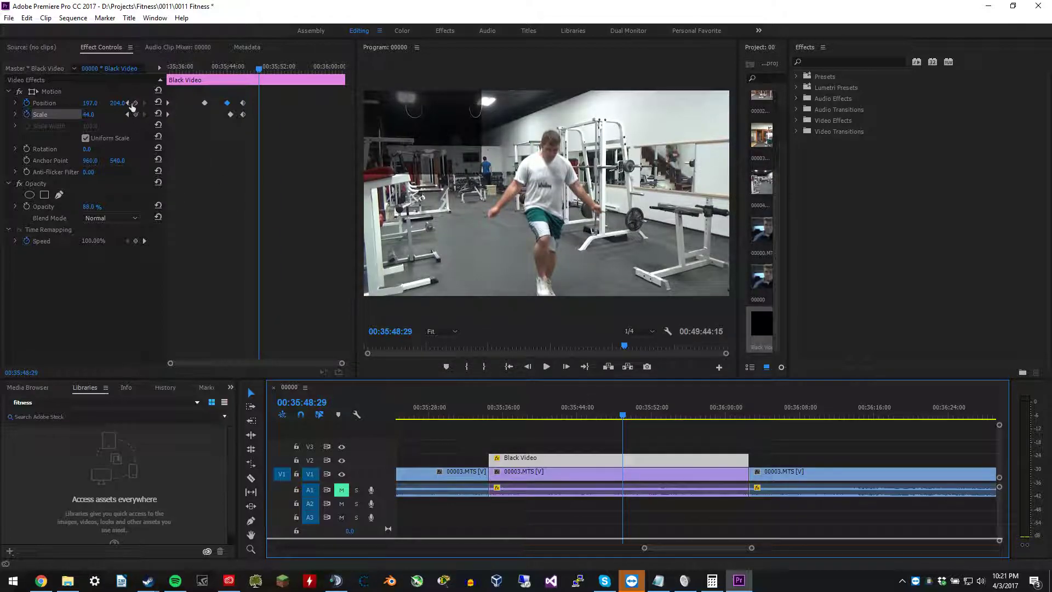
{"action": "left_click_drag", "start_coordinate": [91, 105], "coordinate": [35, 100]}
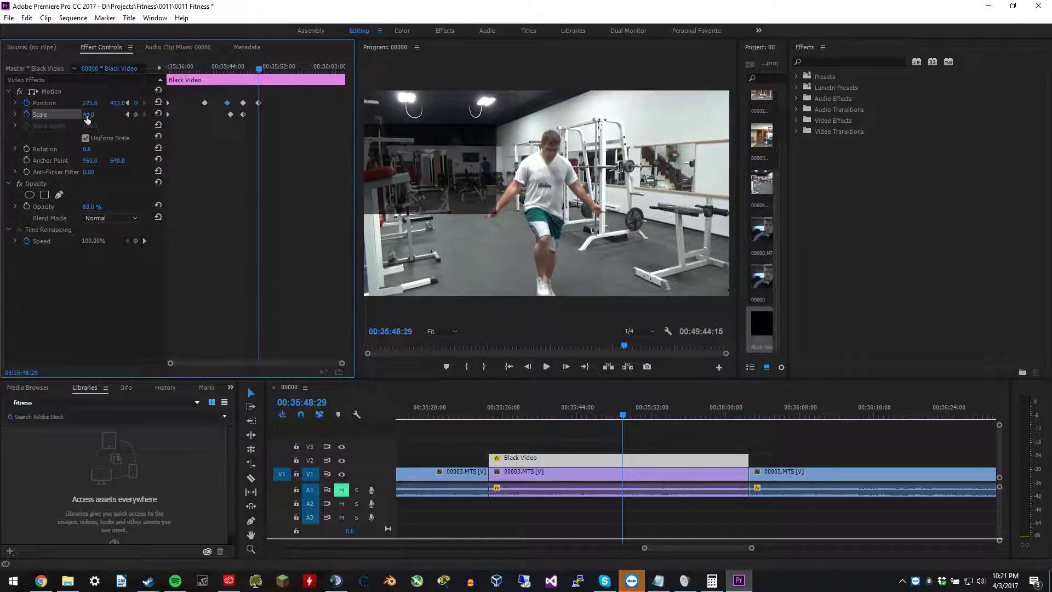
{"action": "mouse_move", "coordinate": [36, 128]}
{"action": "left_mouse_down"}
{"action": "mouse_move", "coordinate": [12, 131]}
{"action": "mouse_move", "coordinate": [20, 133]}
{"action": "left_mouse_up"}
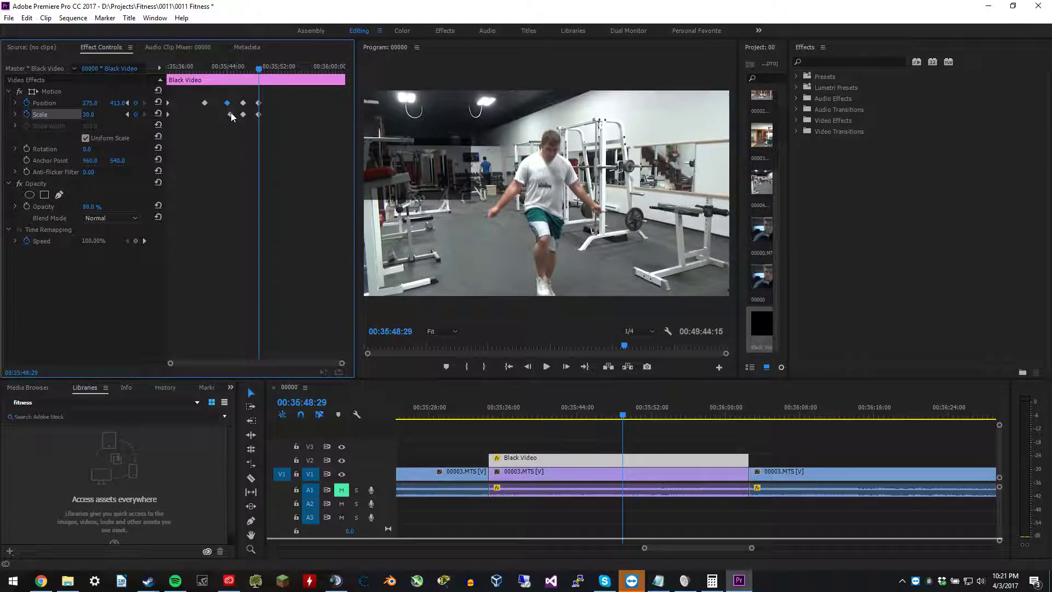
Replay the shrinking box and add position and scale keyframes with unchanged values just before 00:35:53.
{"action": "left_click_drag", "start_coordinate": [248, 70], "coordinate": [242, 69]}
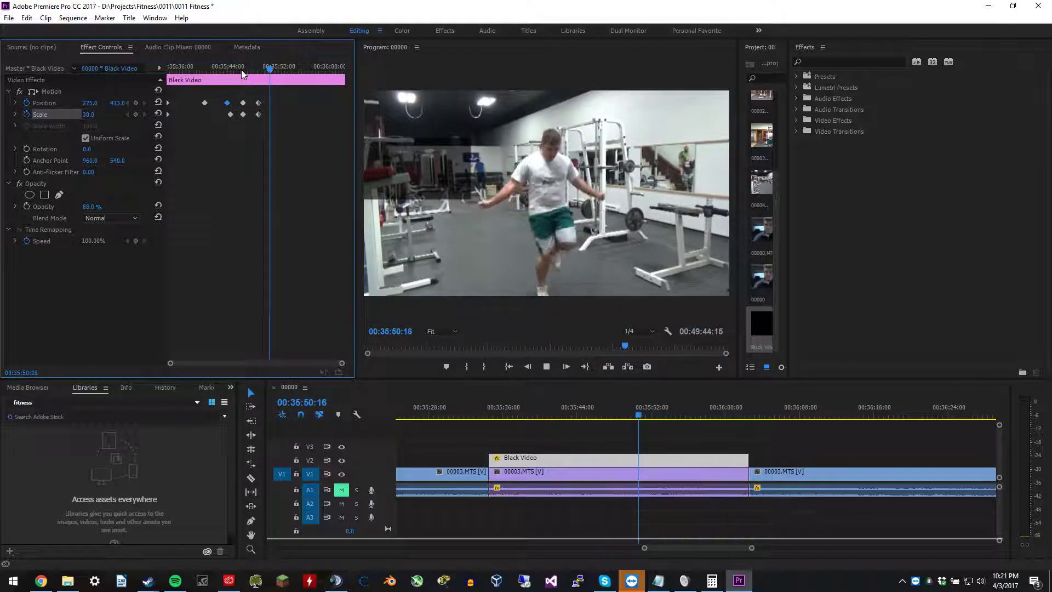
{"action": "key", "text": "space"}
{"action": "left_click", "coordinate": [135, 103]}
{"action": "left_click", "coordinate": [135, 113]}
Keyframe the Black Video's position at 481, 475 at 00:35:53:11 and its horizontal position at 745 at 00:35:54:03.
{"action": "key", "text": "space"}
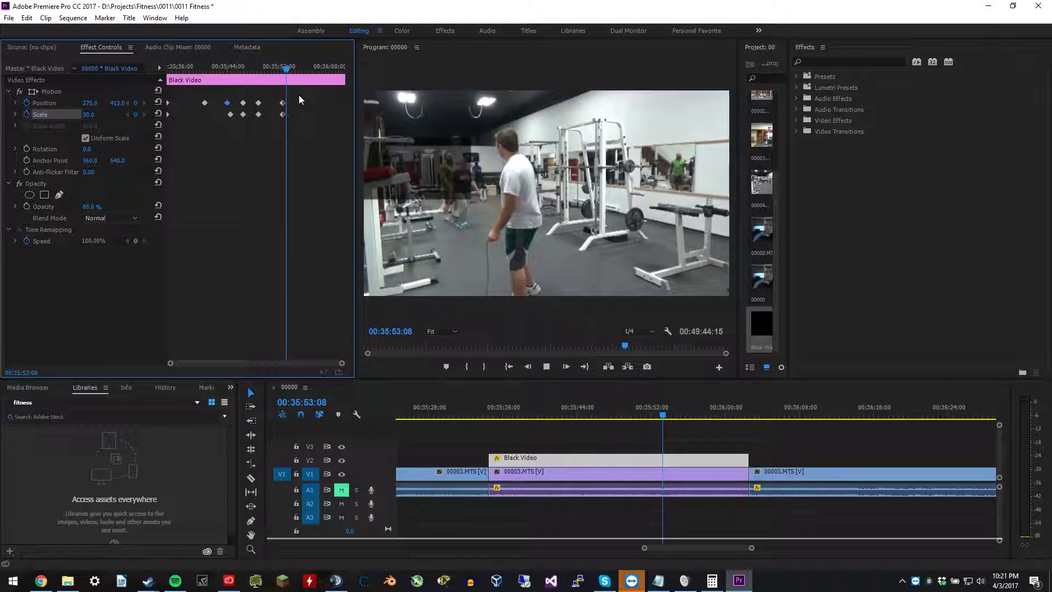
{"action": "key", "text": "space"}
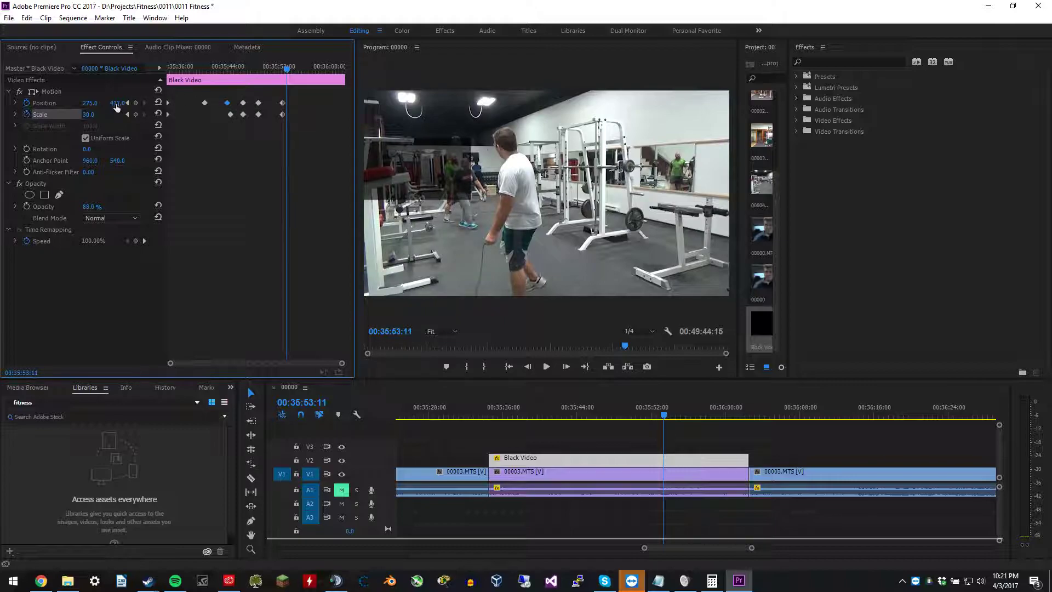
{"action": "left_click_drag", "start_coordinate": [133, 112], "coordinate": [260, 136]}
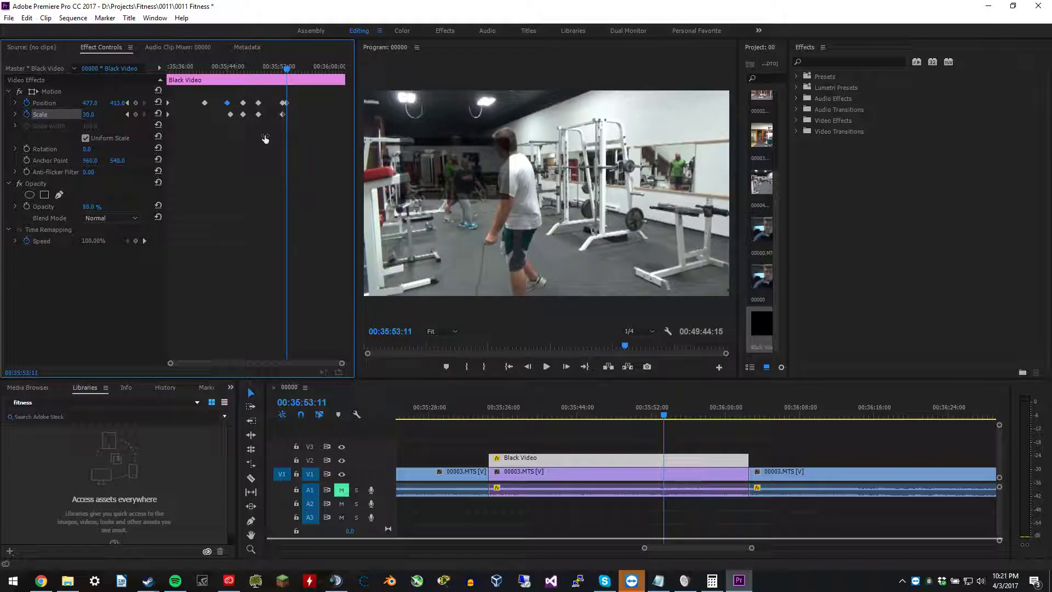
{"action": "left_click_drag", "start_coordinate": [158, 113], "coordinate": [219, 124]}
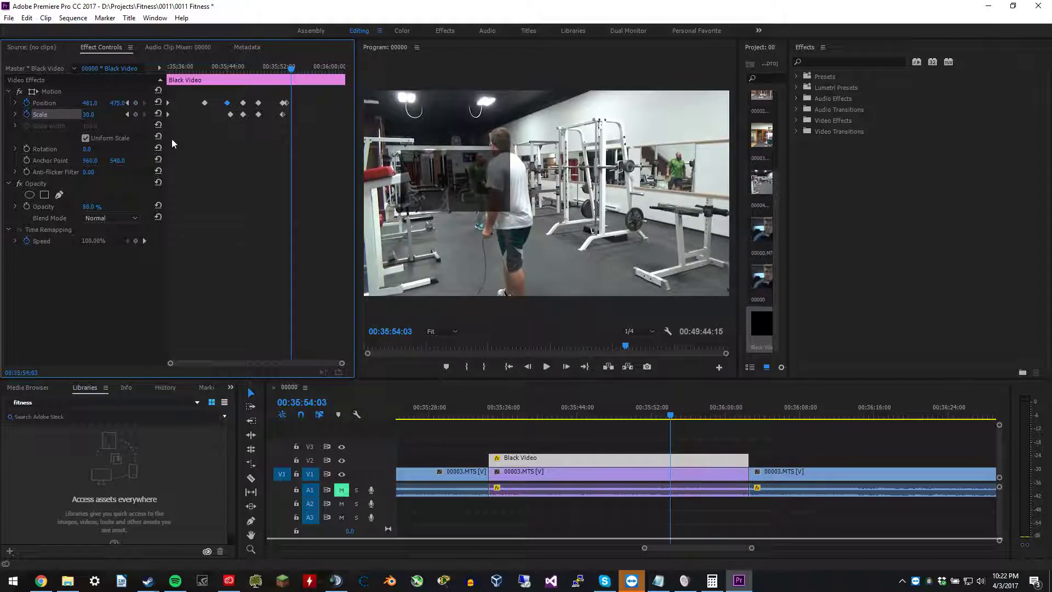
{"action": "left_click_drag", "start_coordinate": [89, 104], "coordinate": [254, 135]}
Play on to 00:35:57:09 and add a Black Video position keyframe holding the current values.
{"action": "key", "text": "space"}
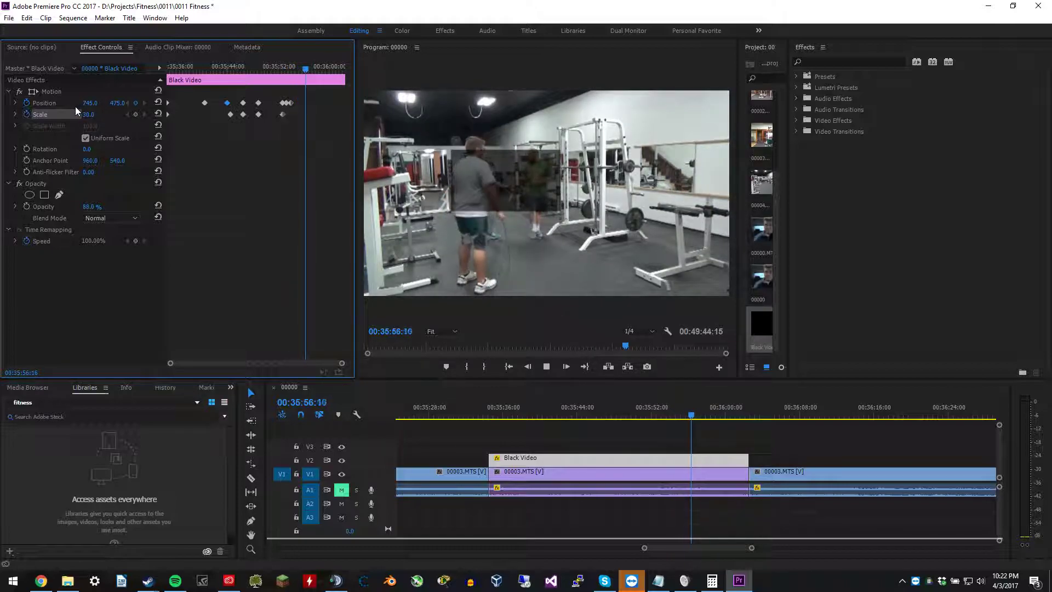
{"action": "key", "text": "space"}
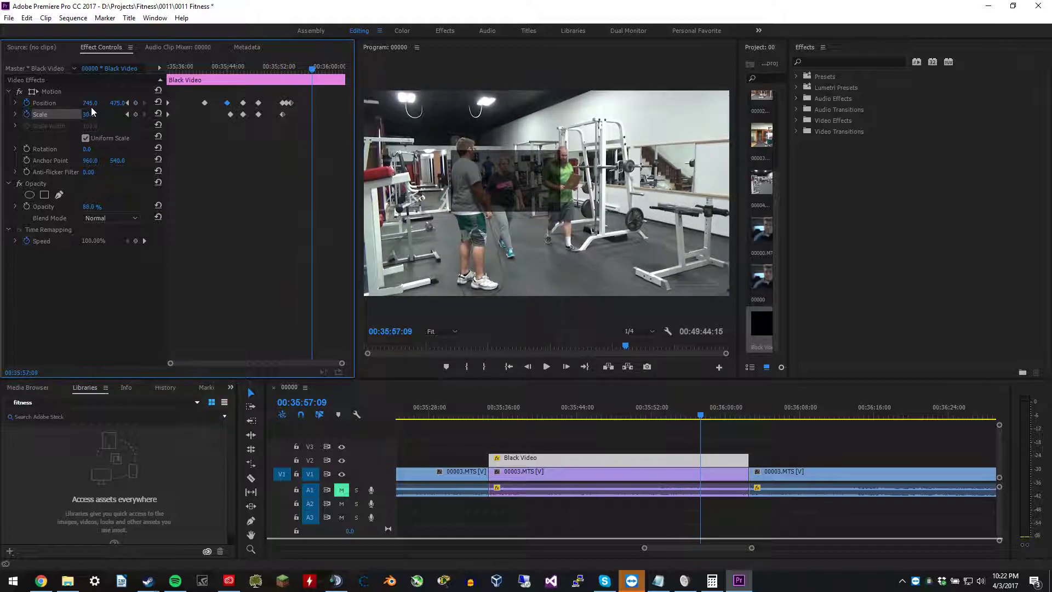
{"action": "left_click", "coordinate": [136, 103]}
Keyframe the Black Video's horizontal position at 862 at 00:35:57:27 and add a scale keyframe there.
{"action": "key", "text": "space"}
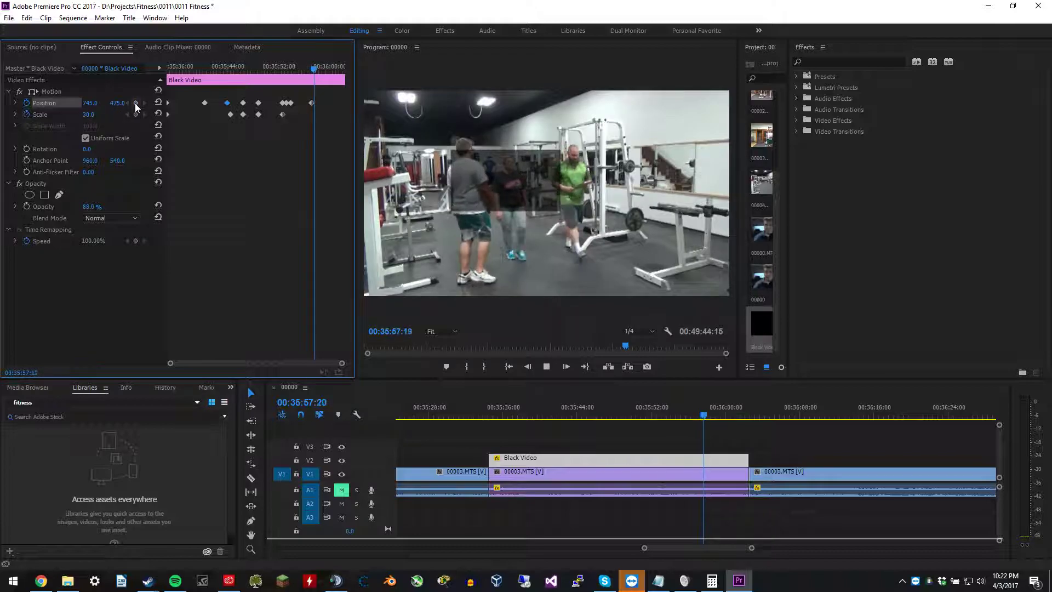
{"action": "key", "text": "space"}
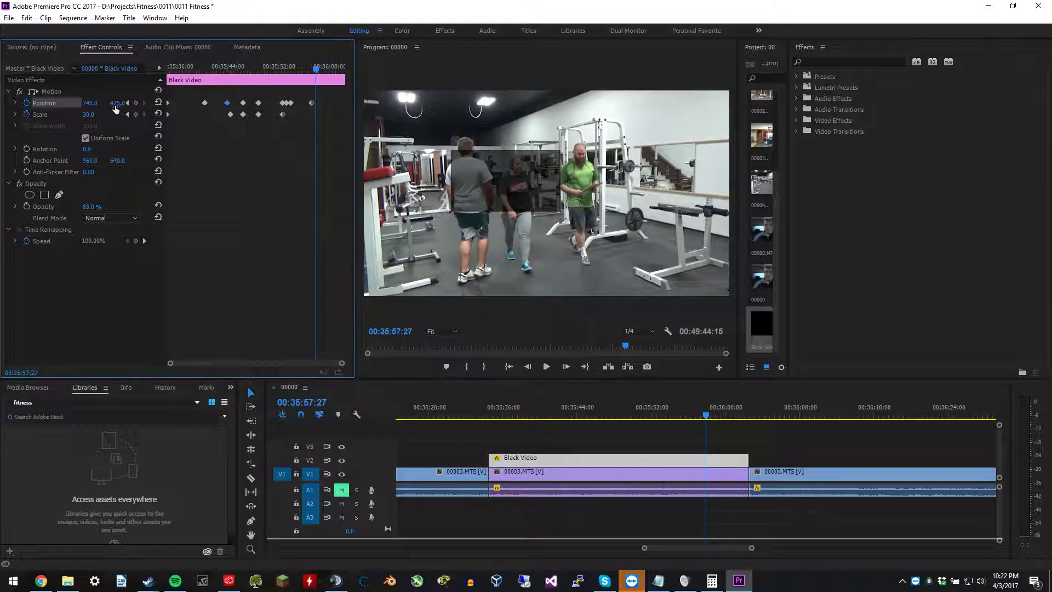
{"action": "left_click_drag", "start_coordinate": [191, 118], "coordinate": [306, 138]}
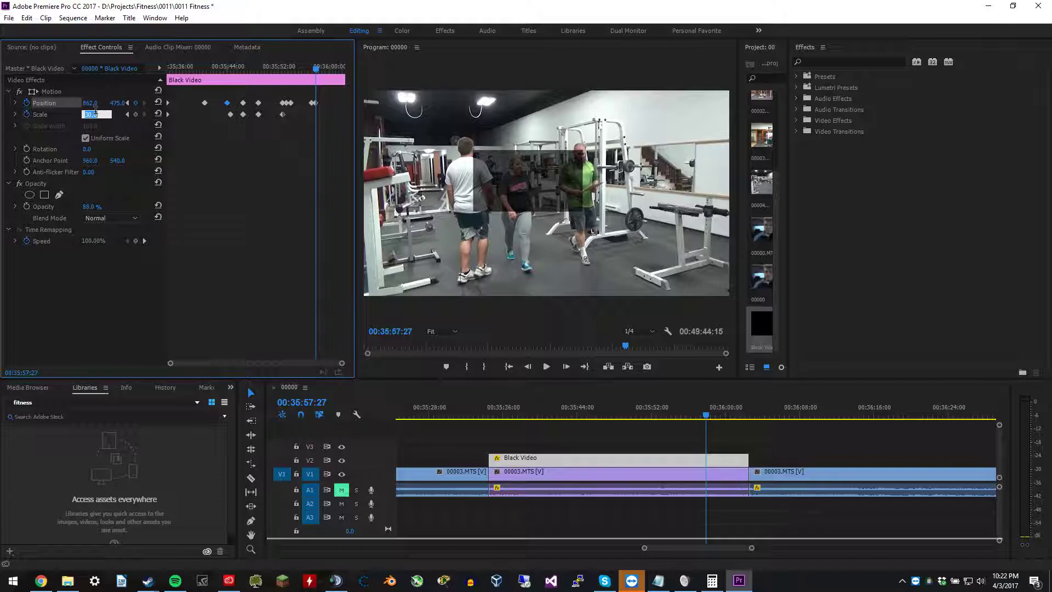
{"action": "left_click", "coordinate": [134, 115]}
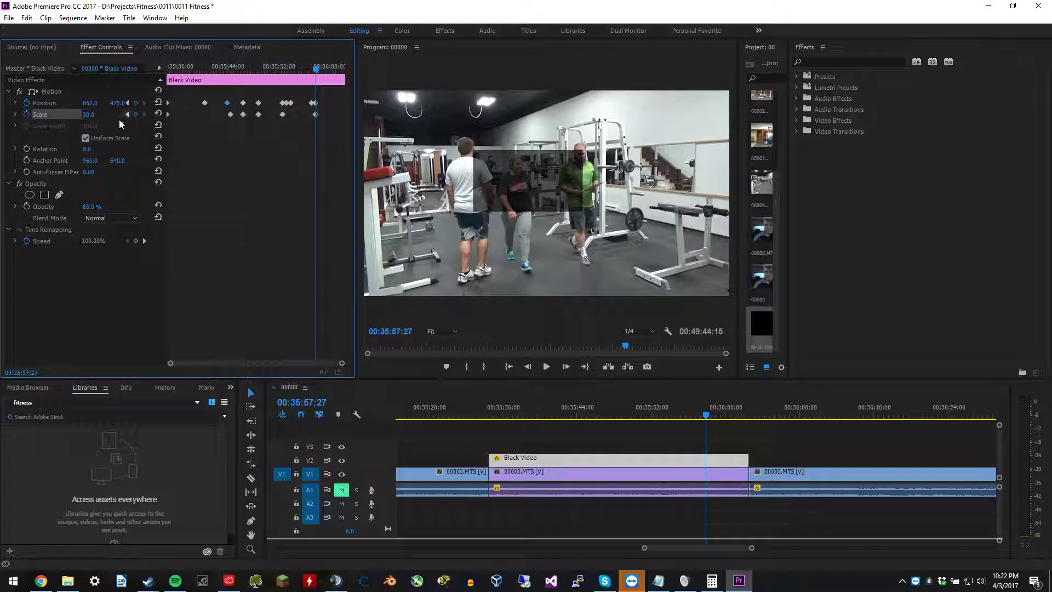
{"action": "left_click", "coordinate": [89, 117]}
Play on to 00:35:58:12 and keyframe the Black Video's scale at 48 and horizontal position at 1160.
{"action": "left_click", "coordinate": [311, 67]}
{"action": "key", "text": "space"}
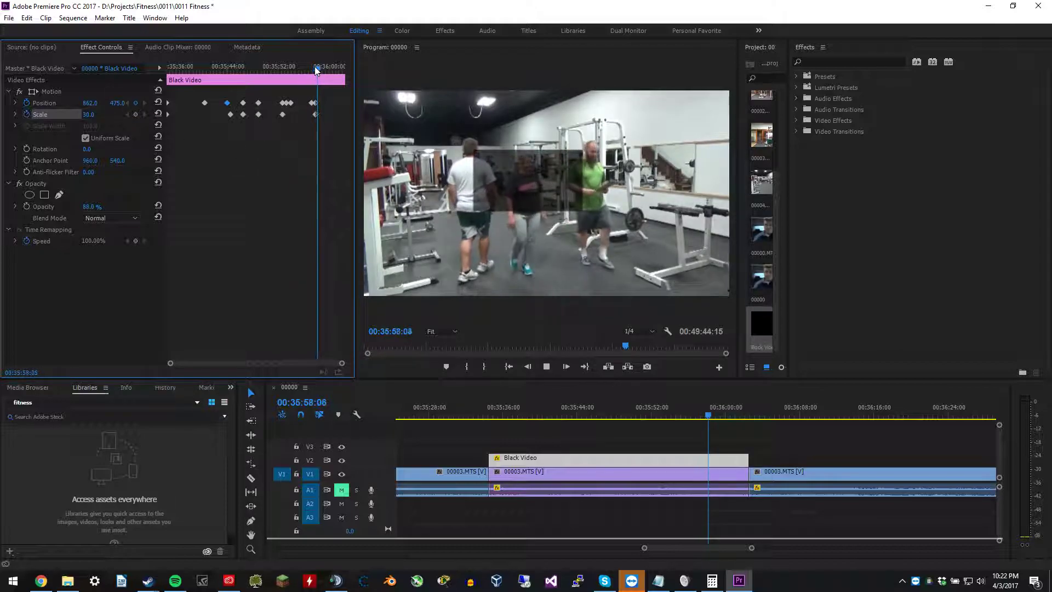
{"action": "key", "text": "space"}
{"action": "left_click_drag", "start_coordinate": [86, 118], "coordinate": [134, 101]}
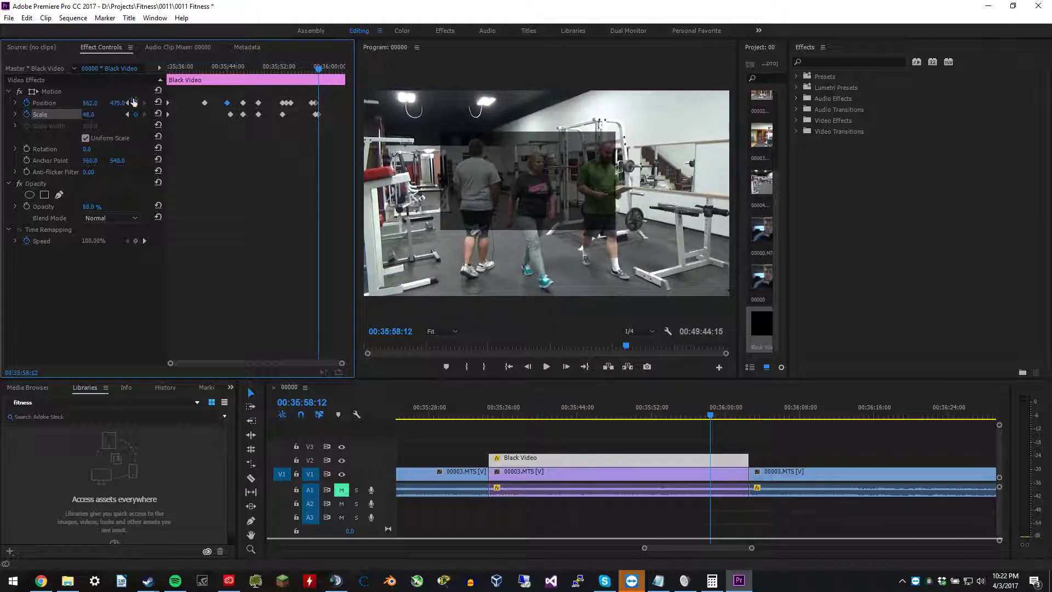
{"action": "left_click_drag", "start_coordinate": [123, 109], "coordinate": [324, 138]}
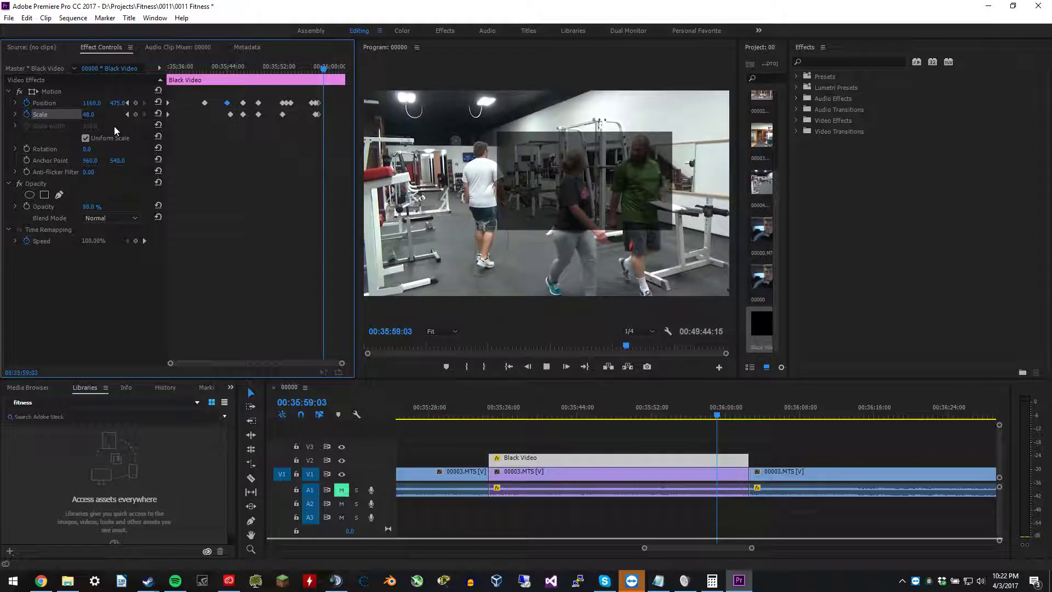
Keyframe the Black Video's horizontal position at 1415 at 00:35:59:16 and at 1611 at 00:36:00:08.
{"action": "key", "text": "space"}
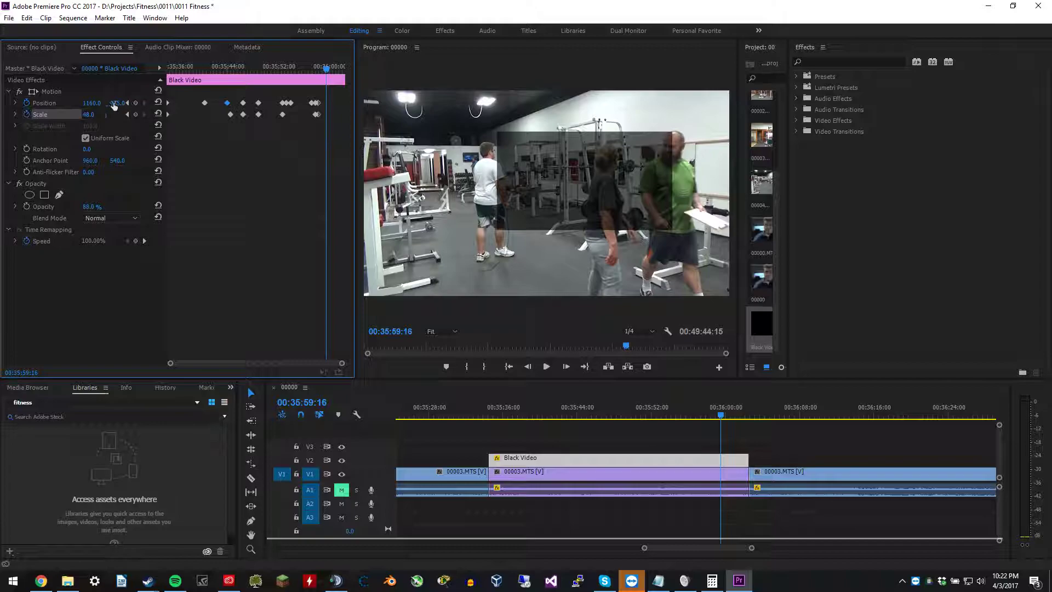
{"action": "left_click_drag", "start_coordinate": [96, 104], "coordinate": [254, 133]}
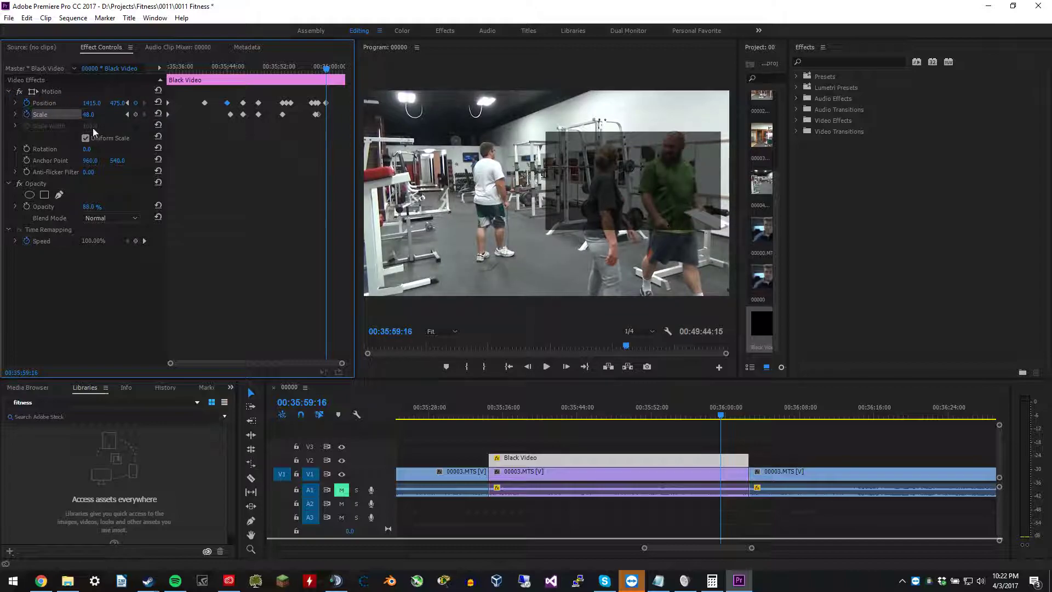
{"action": "key", "text": "space"}
{"action": "key", "text": "space"}
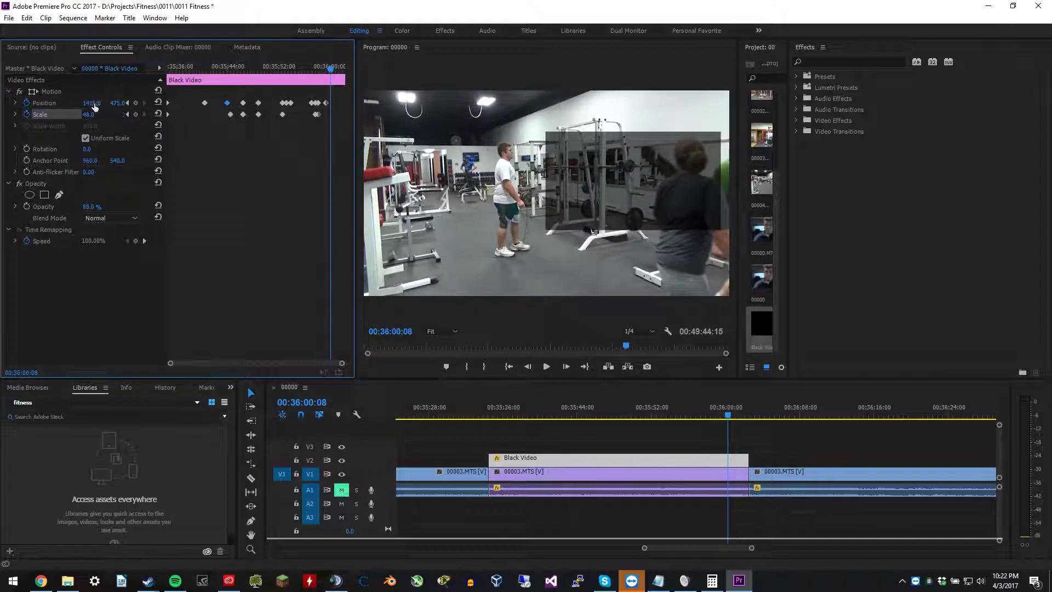
{"action": "key", "text": "space"}
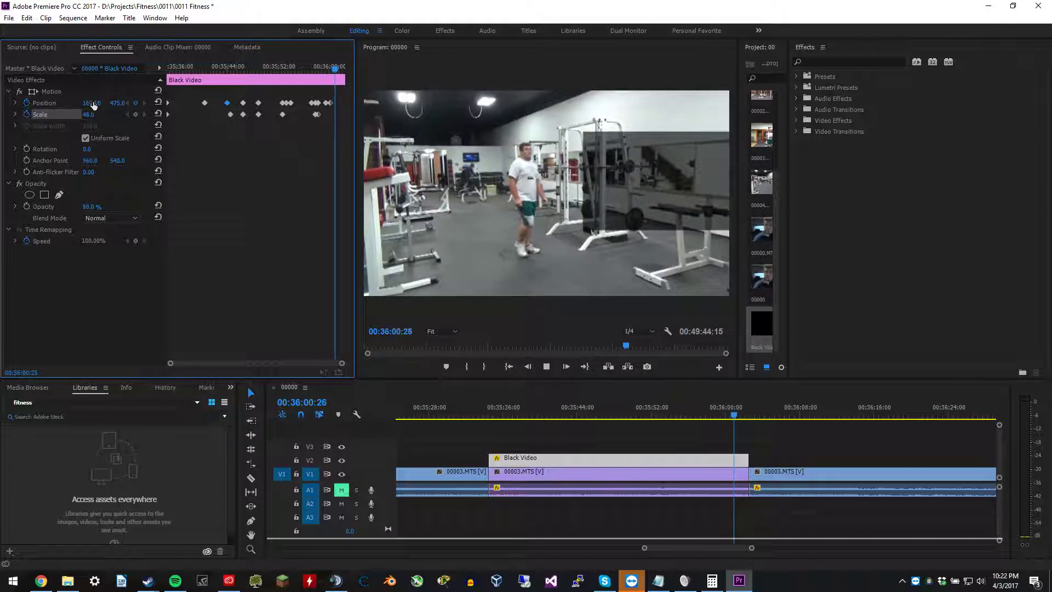
Replay the box's movement through the end of the violet segment and set the Black Video's opacity to 100%.
{"action": "key", "text": "space"}
{"action": "left_click", "coordinate": [280, 64]}
{"action": "key", "text": "space"}
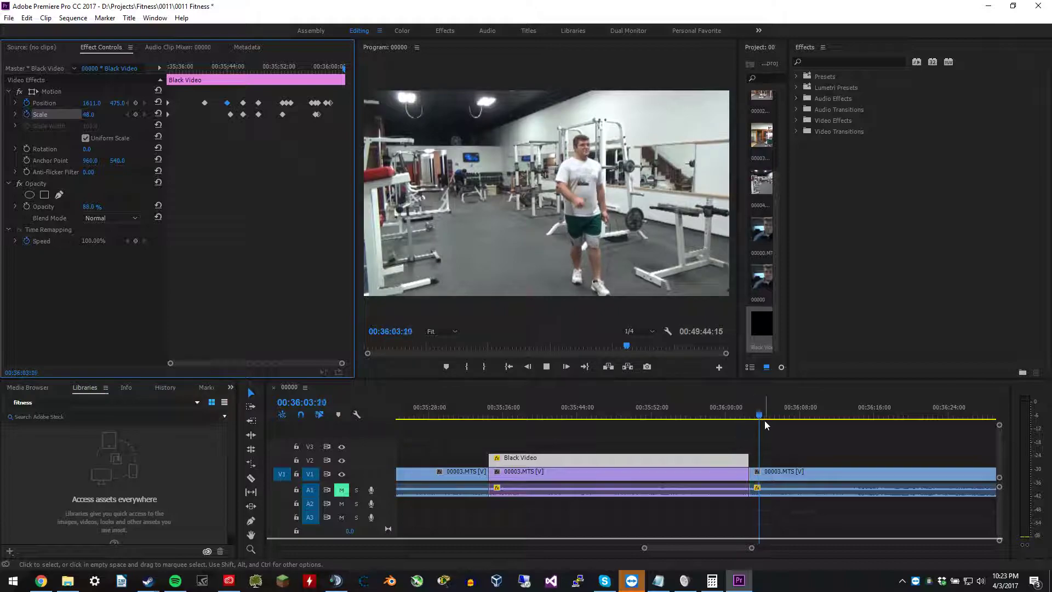
{"action": "key", "text": "space"}
{"action": "left_click_drag", "start_coordinate": [90, 210], "coordinate": [217, 229]}
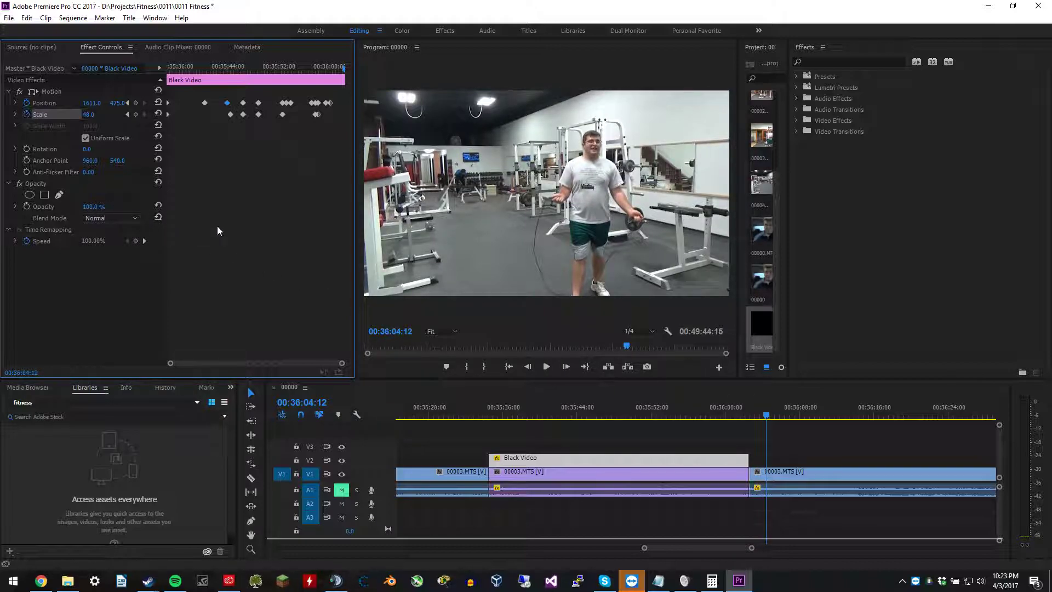
Replay the violet segment from just before its start to check how the opaque box covers the background people.
{"action": "left_click", "coordinate": [482, 405]}
{"action": "key", "text": "space"}
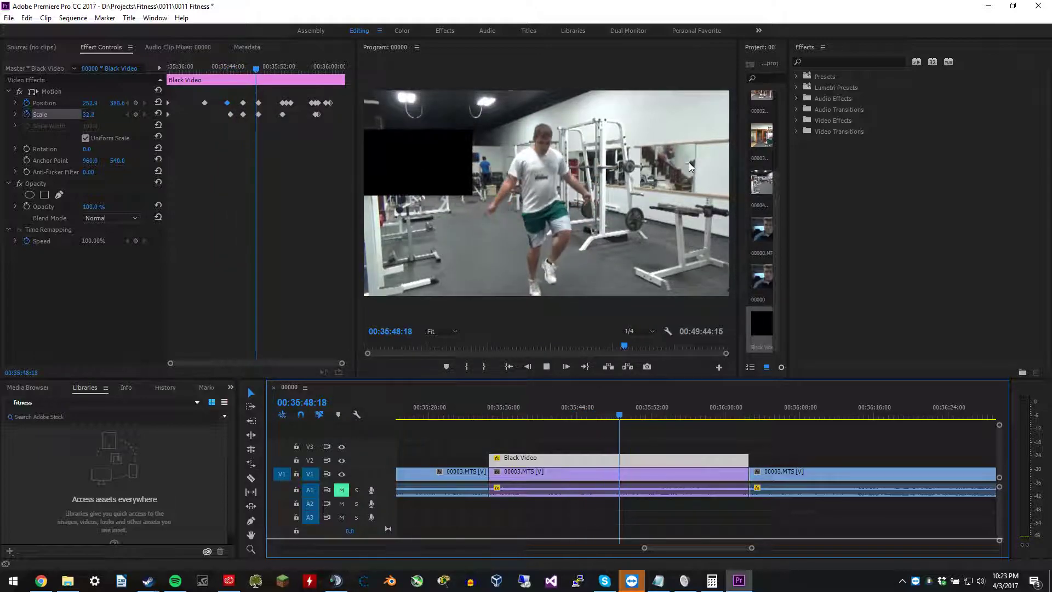
{"action": "key", "text": "space"}
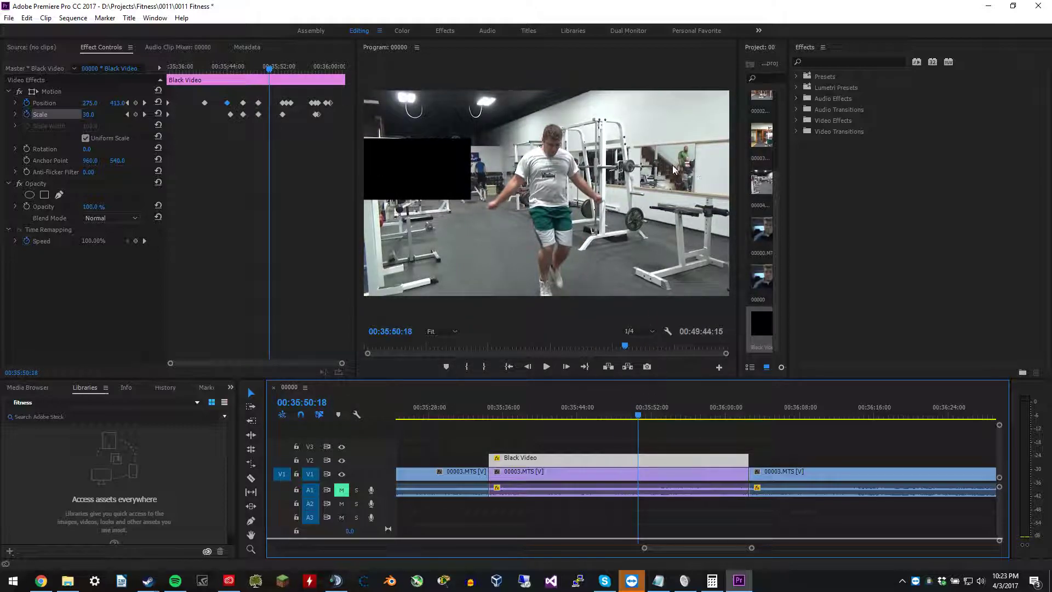
Place a second Black Video clip on track V3 at 00:35:47:11 and set its opacity to 88%.
{"action": "left_click_drag", "start_coordinate": [638, 422], "coordinate": [608, 417]}
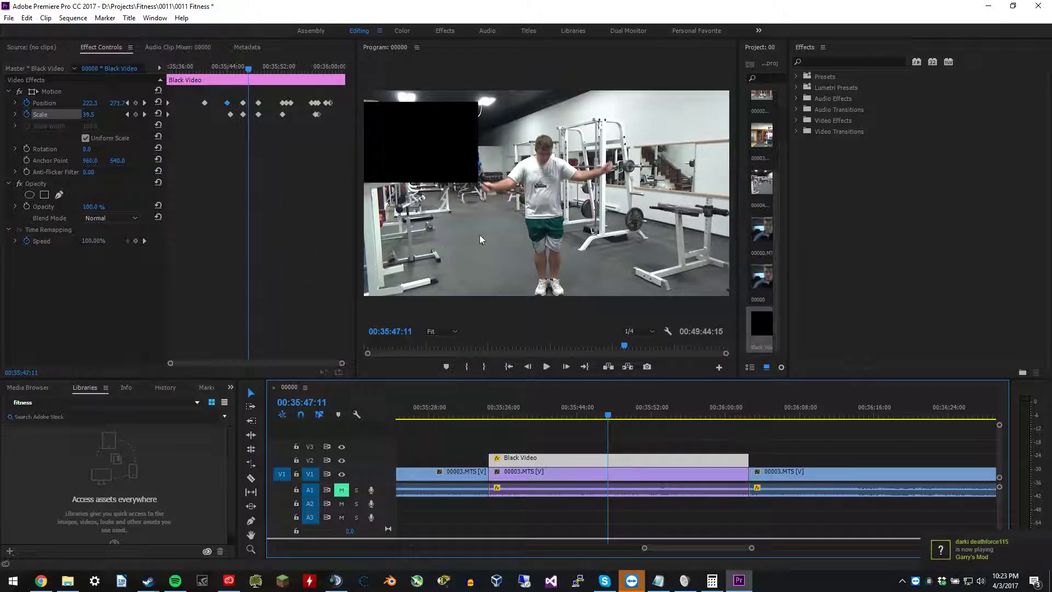
{"action": "left_click_drag", "start_coordinate": [761, 323], "coordinate": [628, 447]}
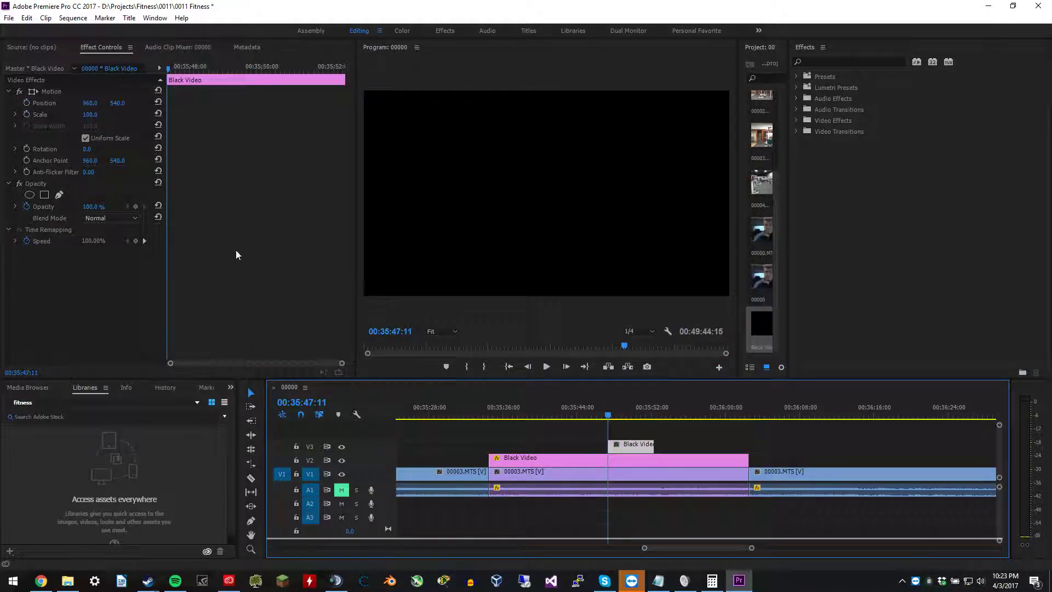
{"action": "left_click", "coordinate": [28, 206]}
{"action": "type", "text": "88"}
{"action": "key", "text": "Return"}
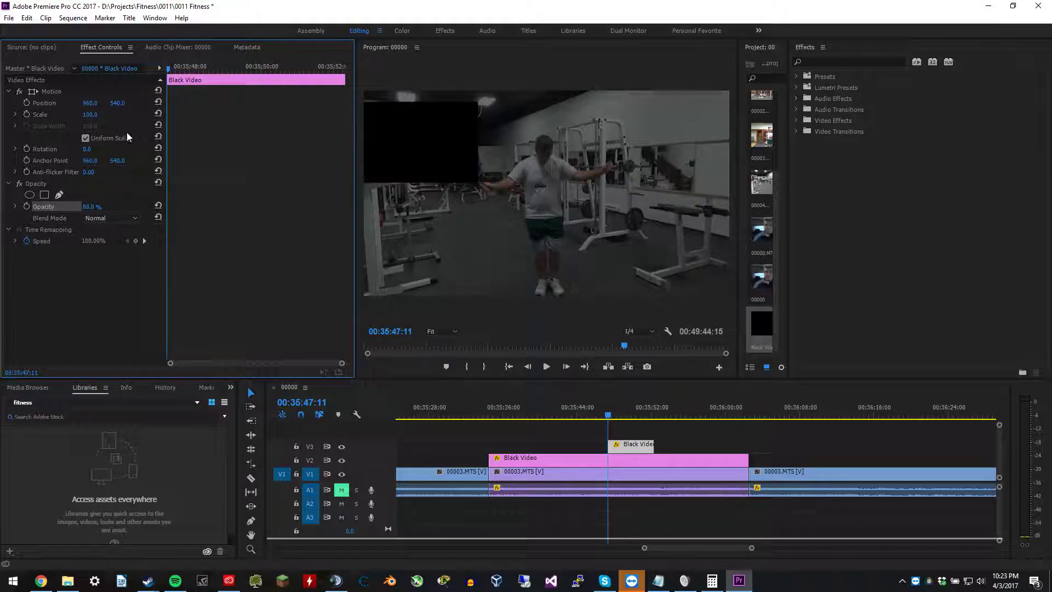
Scale the second Black Video to 29, position it at 1611, 417 over the wall mirror, and play to 00:35:52:22.
{"action": "left_click_drag", "start_coordinate": [91, 114], "coordinate": [38, 125]}
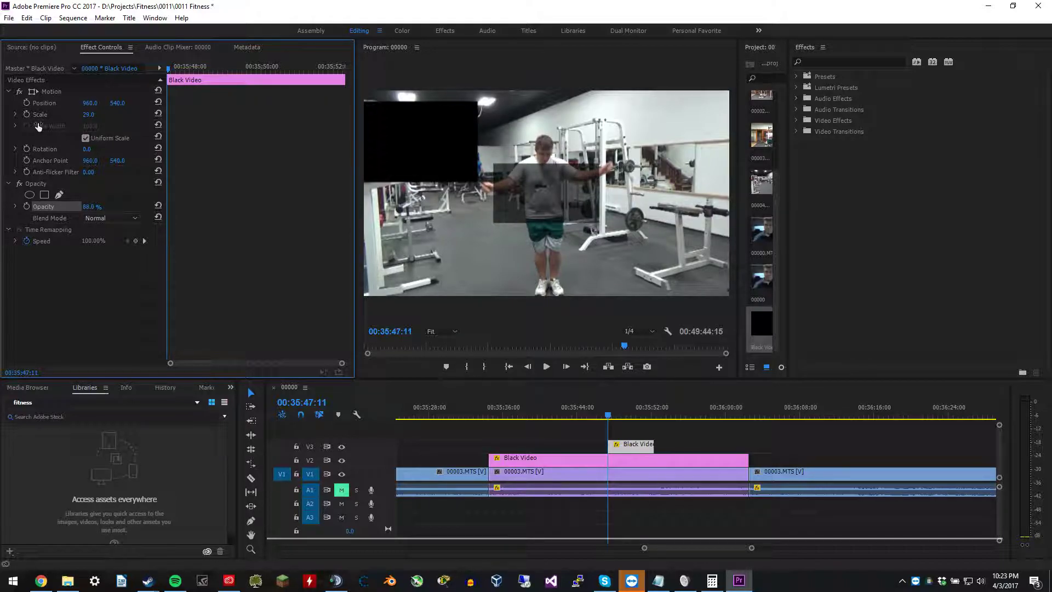
{"action": "left_click_drag", "start_coordinate": [91, 103], "coordinate": [461, 115]}
{"action": "left_click_drag", "start_coordinate": [120, 104], "coordinate": [53, 115]}
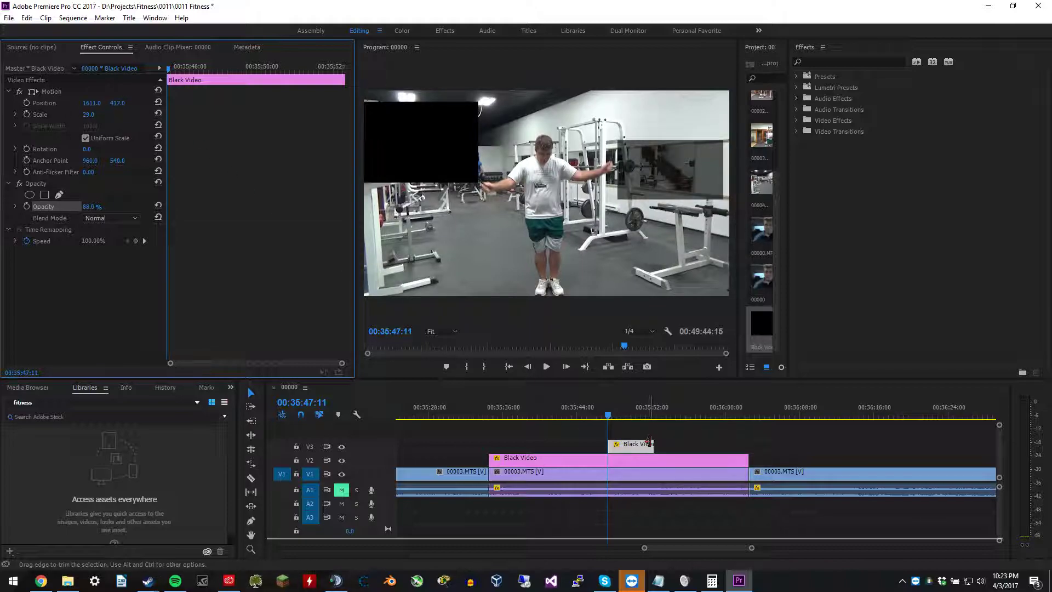
{"action": "key", "text": "space"}
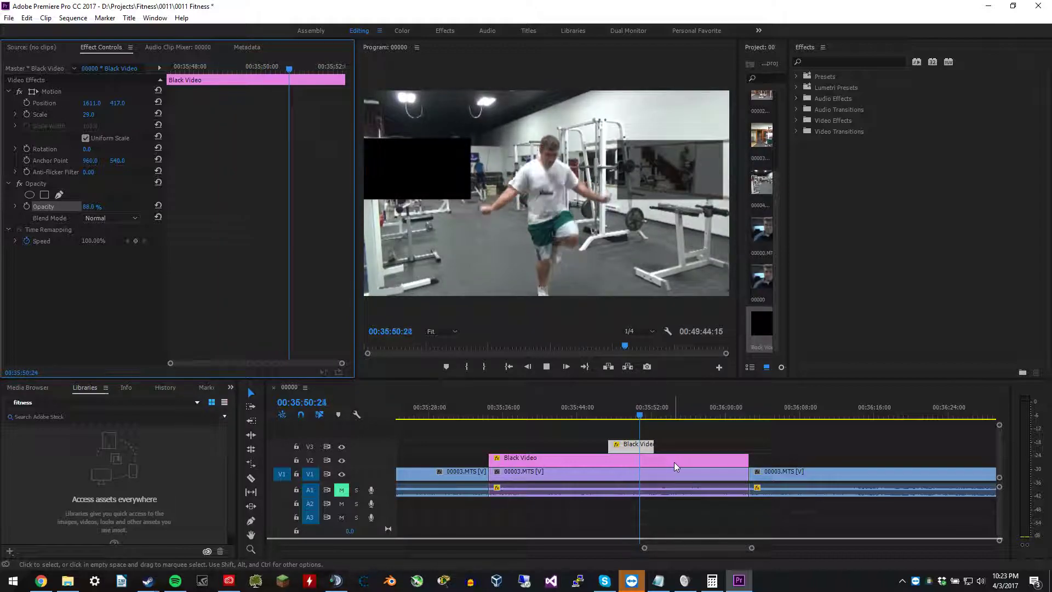
{"action": "key", "text": "space"}
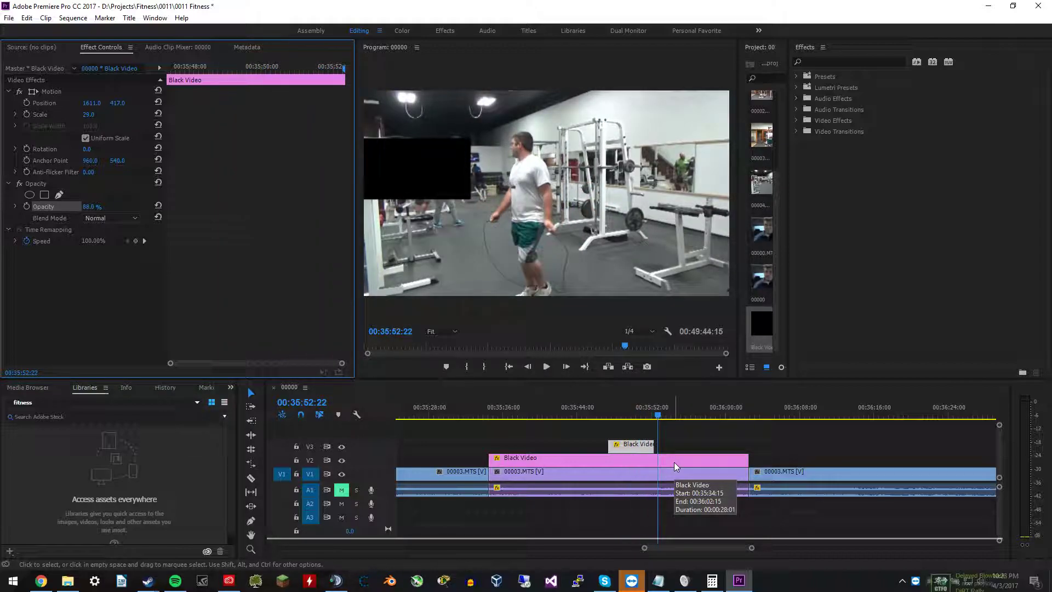
Extend the end of the second Black Video clip on V3 a little past 00:35:52:22 and set its opacity to 100%.
{"action": "left_click_drag", "start_coordinate": [653, 444], "coordinate": [661, 445]}
{"action": "key", "text": "space"}
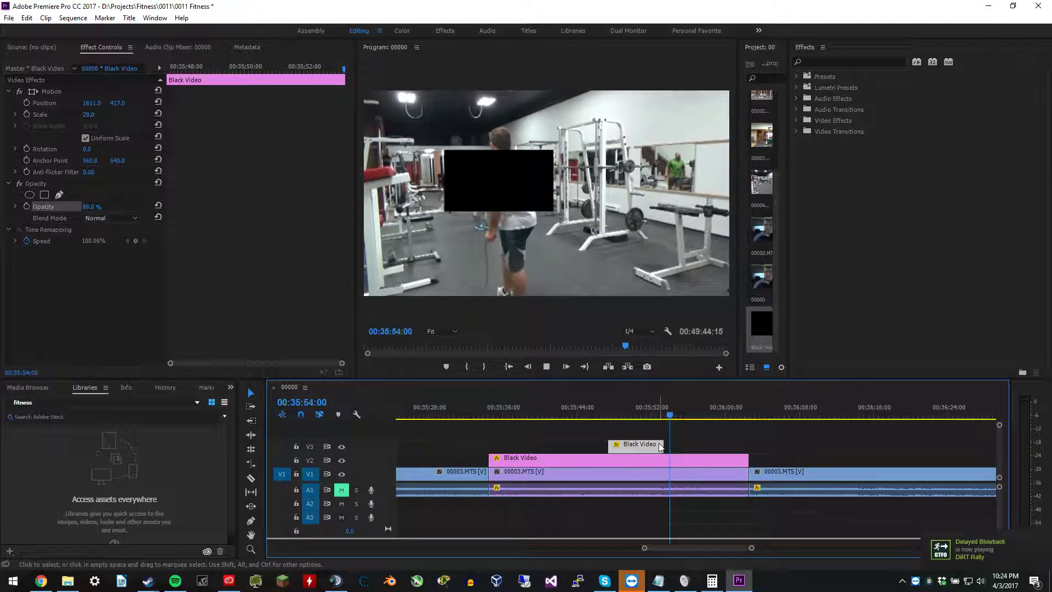
{"action": "key", "text": "space"}
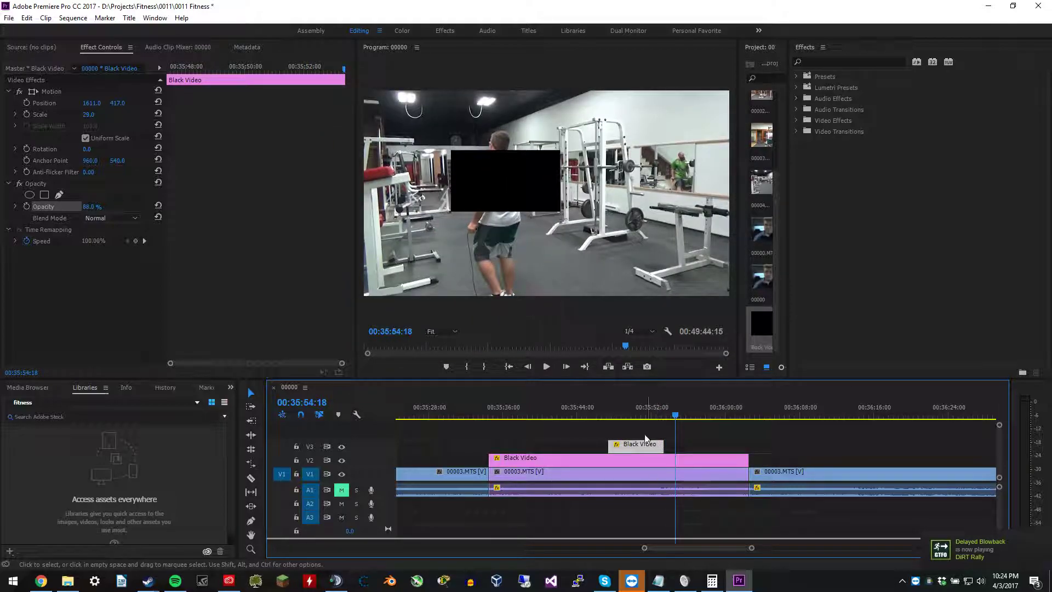
{"action": "left_click", "coordinate": [93, 206]}
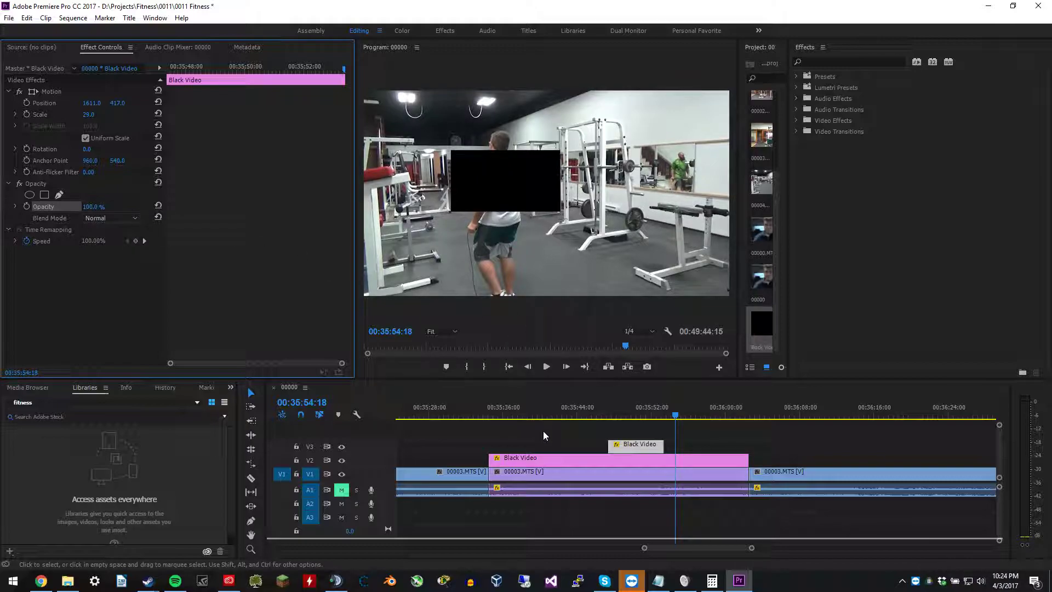
Replay the masked footage from the start of the V3 Black Video to just past the violet segment's end, and save the project.
{"action": "left_click", "coordinate": [612, 417]}
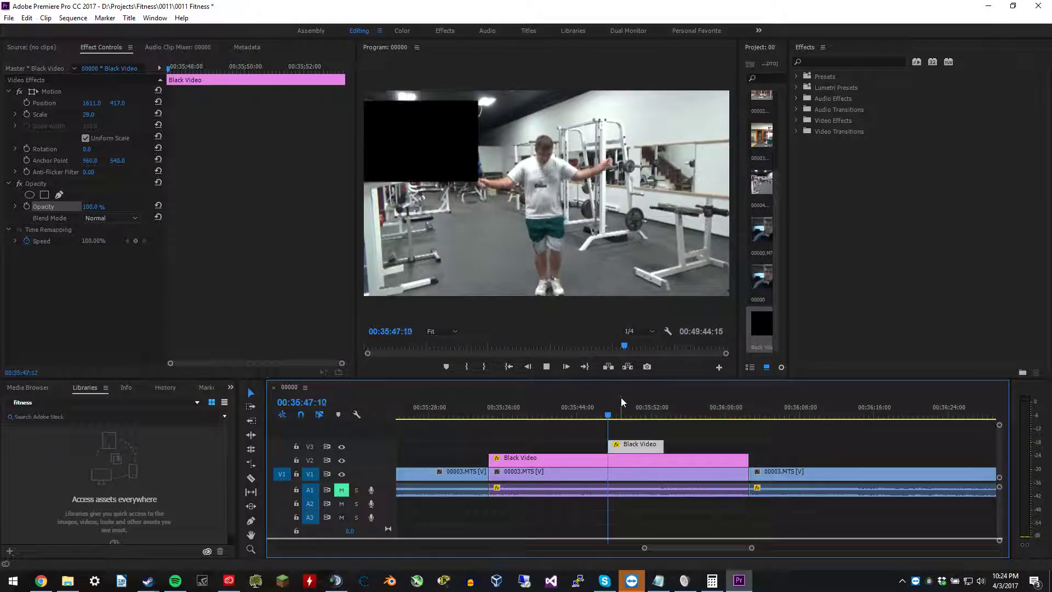
{"action": "key", "text": "space"}
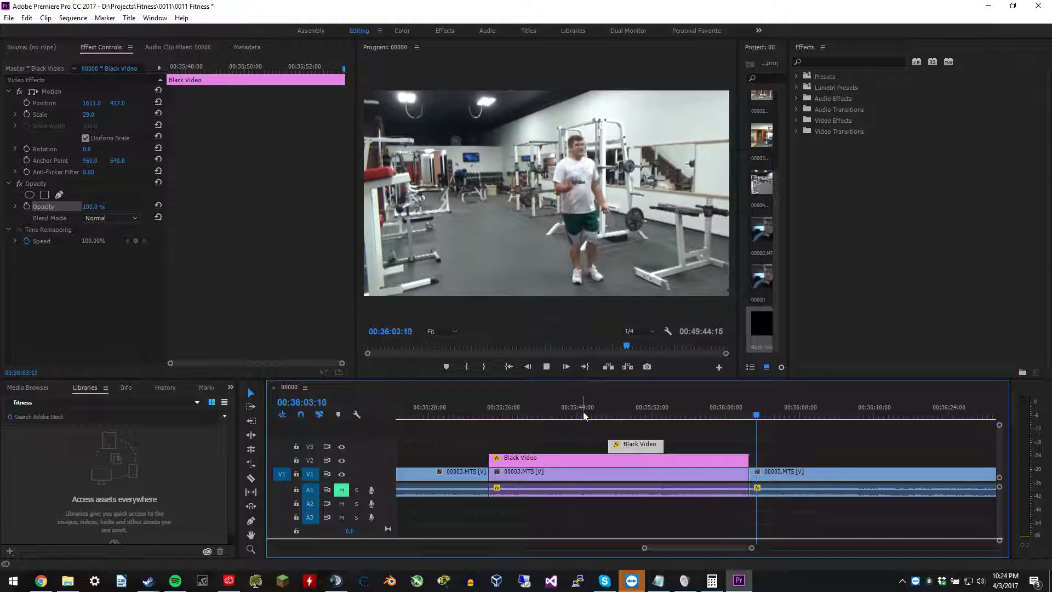
{"action": "key", "text": "space"}
{"action": "key", "text": "minus"}
{"action": "key", "text": "minus"}
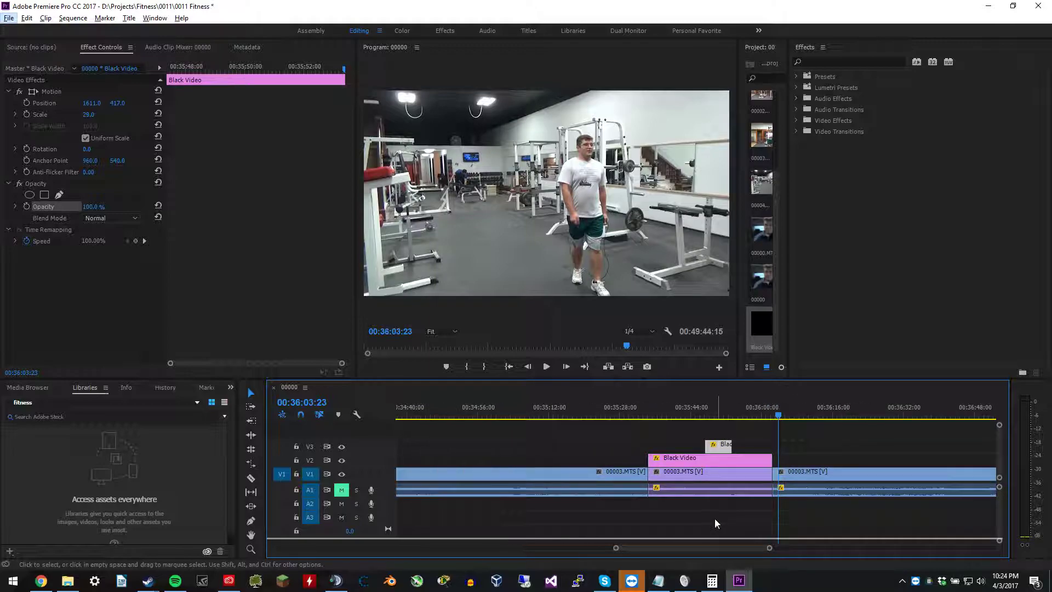
{"action": "left_click", "coordinate": [716, 524]}
{"action": "key", "text": "ctrl+s"}
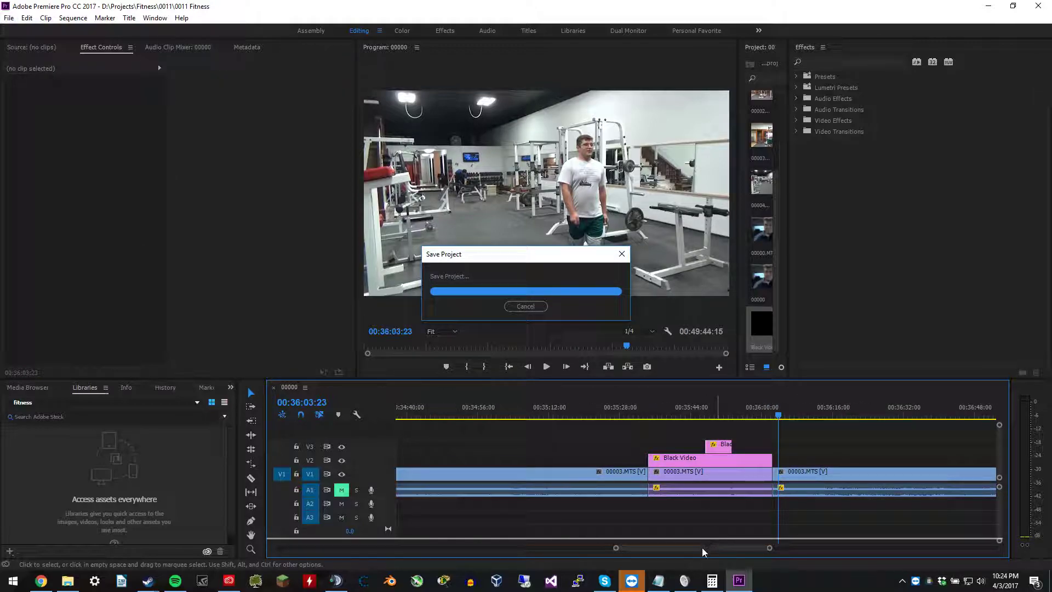
Scrub through the remaining footage after the violet segment, up to the end of clip 00004.MTS, to examine the exercises.
{"action": "left_click_drag", "start_coordinate": [701, 549], "coordinate": [726, 548]}
{"action": "scroll", "coordinate": [716, 522], "scroll_direction": "down", "scroll_amount": 2}
{"action": "left_click", "coordinate": [460, 414]}
{"action": "left_click_drag", "start_coordinate": [463, 412], "coordinate": [599, 428]}
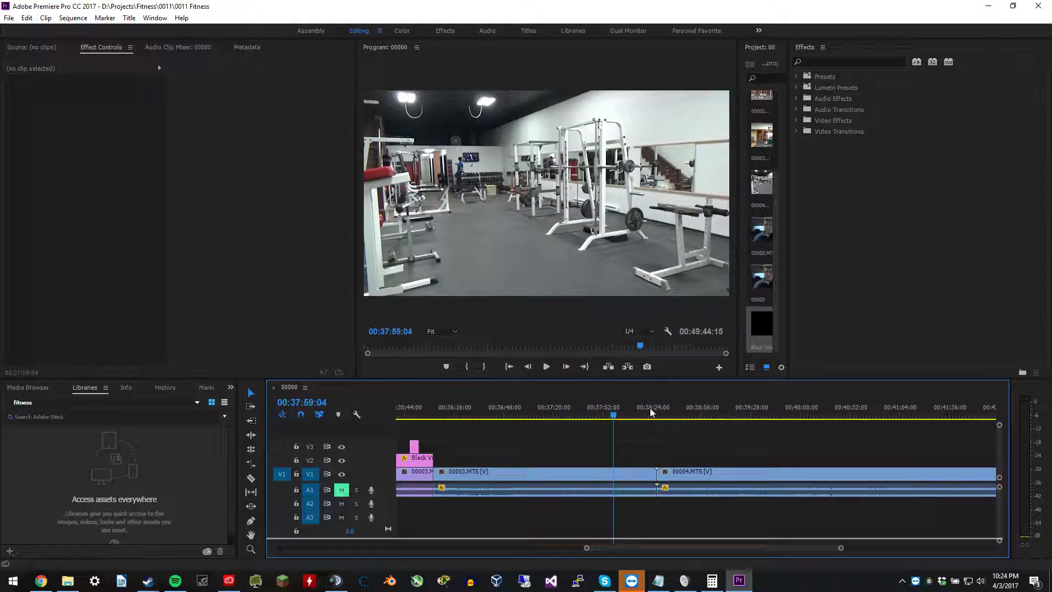
{"action": "left_click_drag", "start_coordinate": [651, 412], "coordinate": [696, 413]}
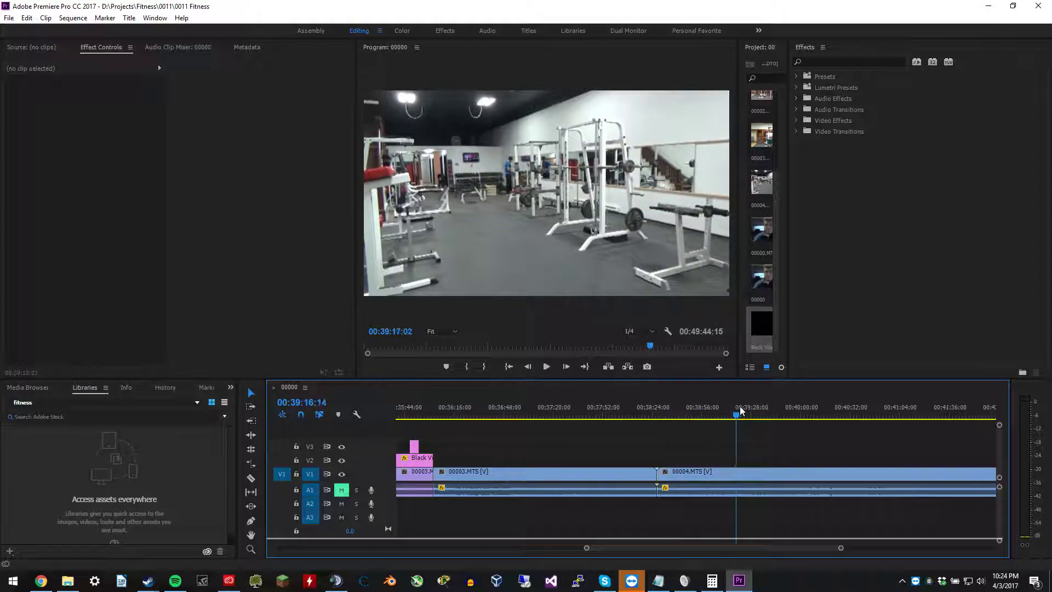
{"action": "left_click_drag", "start_coordinate": [815, 410], "coordinate": [914, 412]}
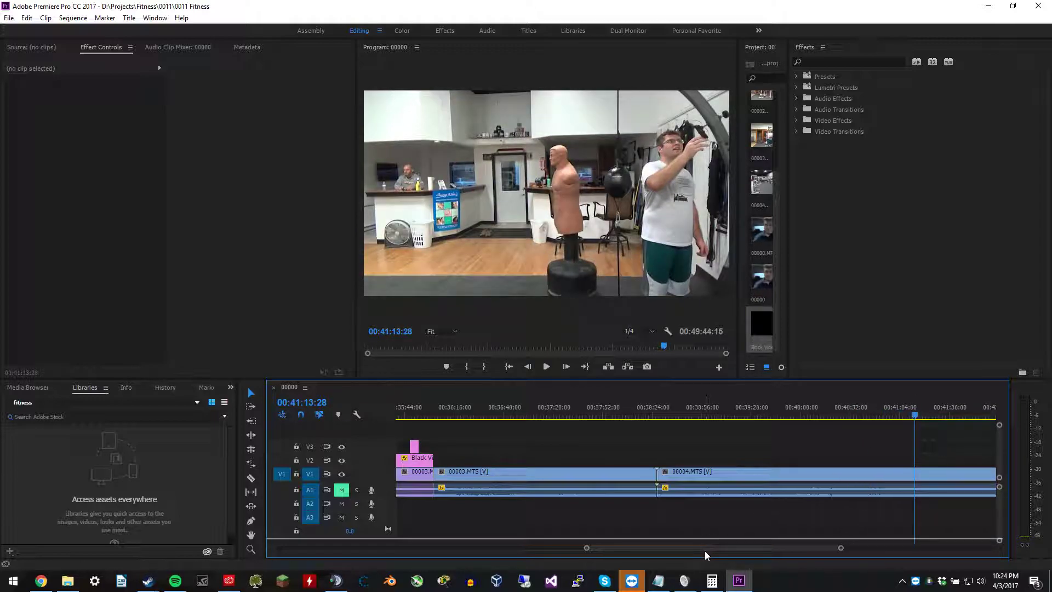
{"action": "scroll", "coordinate": [774, 510], "scroll_direction": "down", "scroll_amount": 5}
{"action": "scroll", "coordinate": [774, 500], "scroll_direction": "down", "scroll_amount": 3}
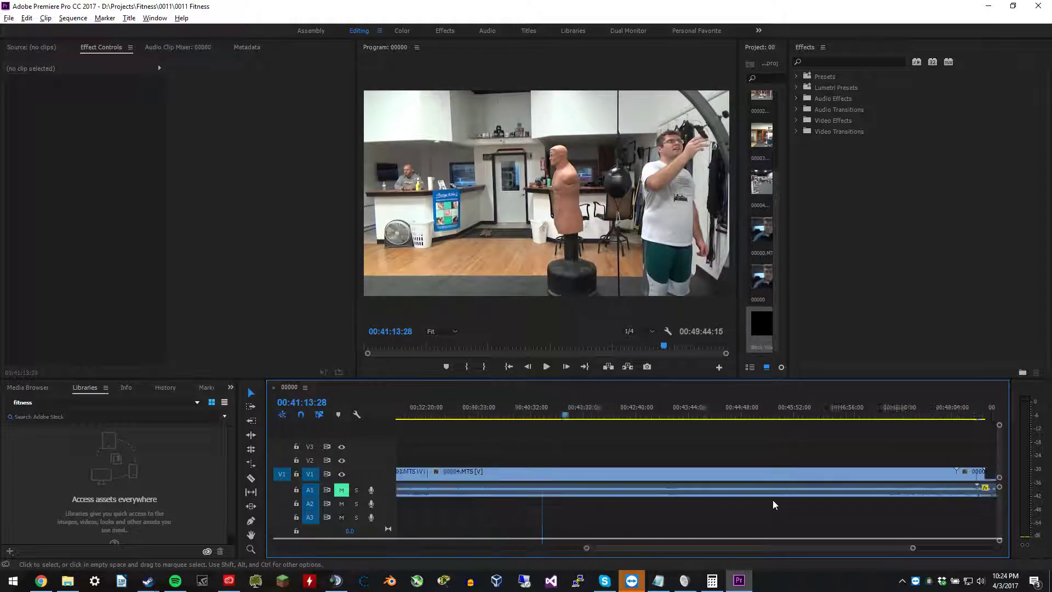
{"action": "left_click", "coordinate": [739, 412]}
{"action": "left_click_drag", "start_coordinate": [739, 412], "coordinate": [809, 414]}
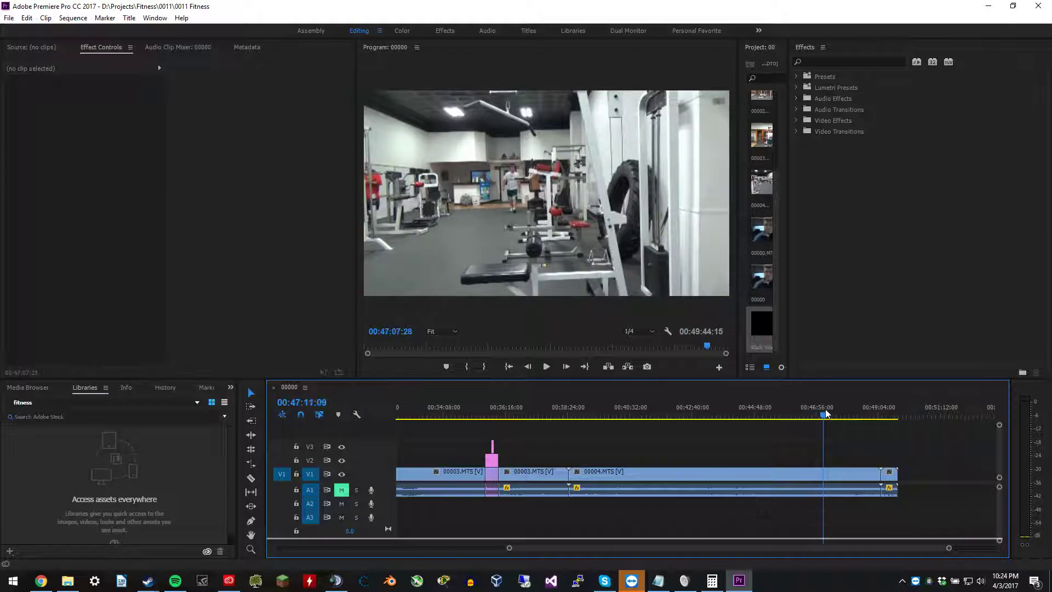
{"action": "left_click_drag", "start_coordinate": [826, 413], "coordinate": [836, 415]}
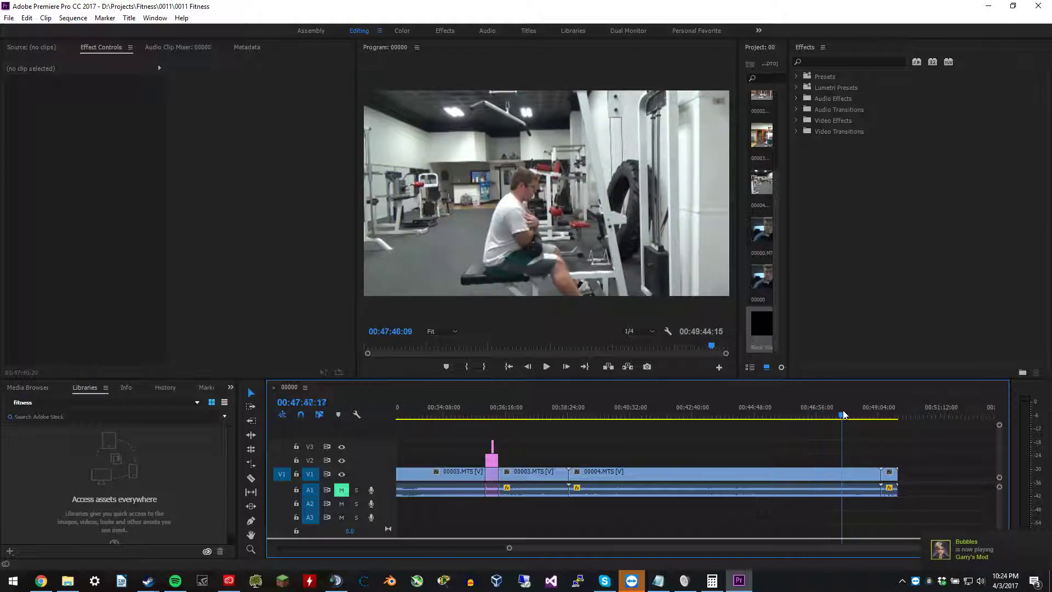
{"action": "left_click_drag", "start_coordinate": [859, 415], "coordinate": [880, 415]}
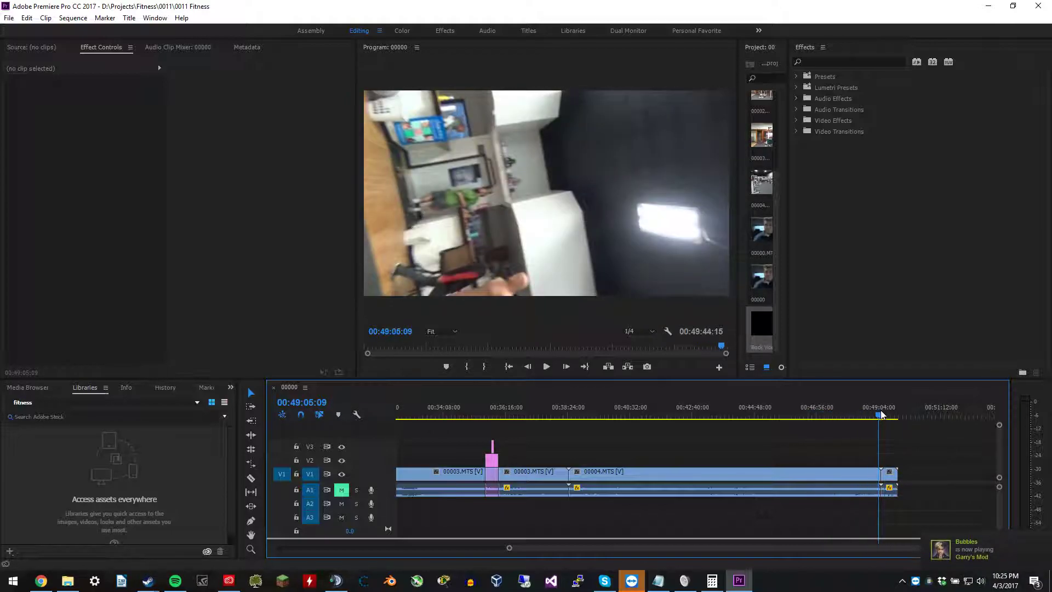
Unmute audio track A1 and play the end of clip 00004.MTS into the car clip to locate the cut point.
{"action": "key", "text": "space"}
{"action": "key", "text": "space"}
{"action": "left_click", "coordinate": [341, 490]}
{"action": "key", "text": "space"}
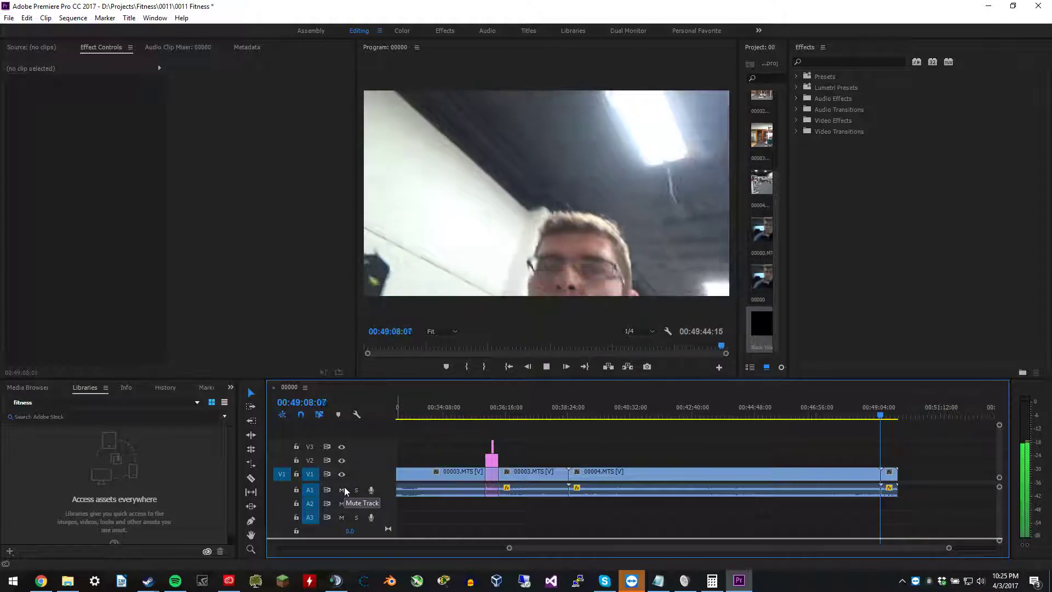
{"action": "key", "text": "space"}
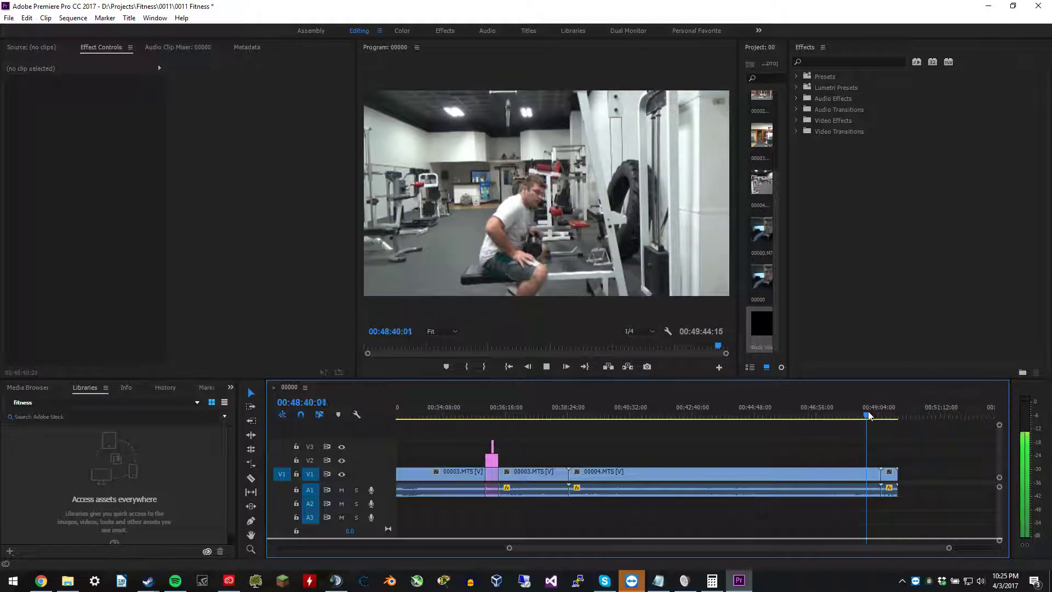
{"action": "key", "text": "space"}
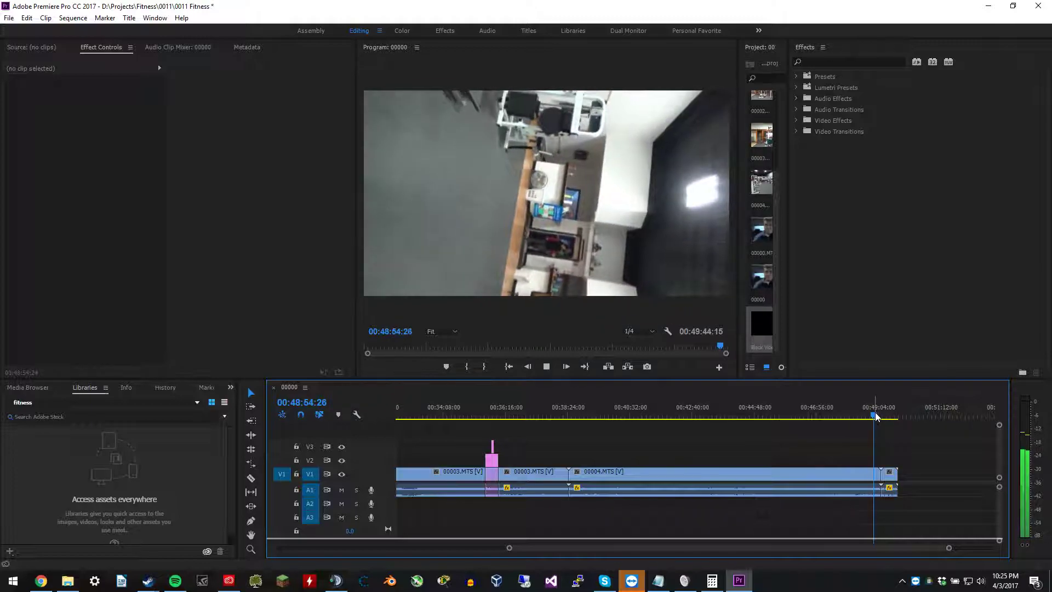
{"action": "key", "text": "space"}
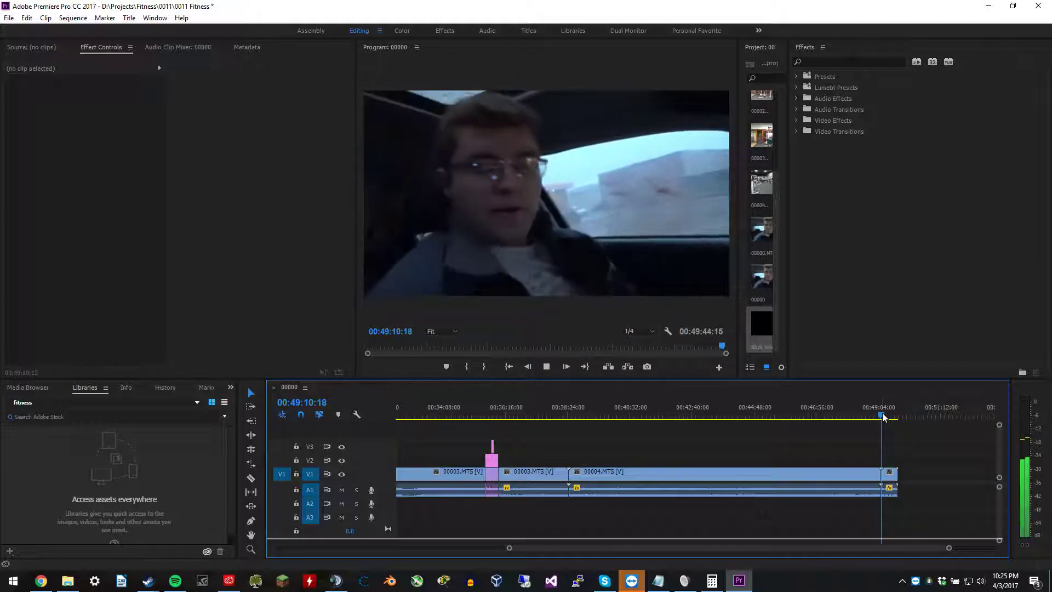
{"action": "key", "text": "space"}
Split clip 00004.MTS at 00:48:50:28, delete its tail, and move the closing car clip 00005.MTS back against the cut.
{"action": "left_click_drag", "start_coordinate": [883, 417], "coordinate": [872, 417]}
{"action": "key", "text": "space"}
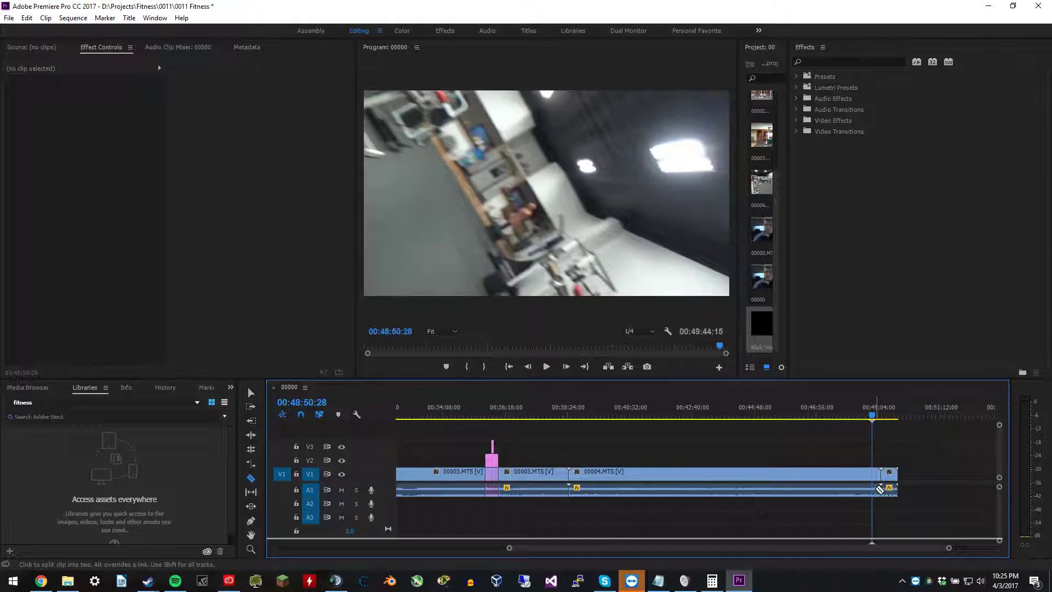
{"action": "left_click", "coordinate": [881, 417]}
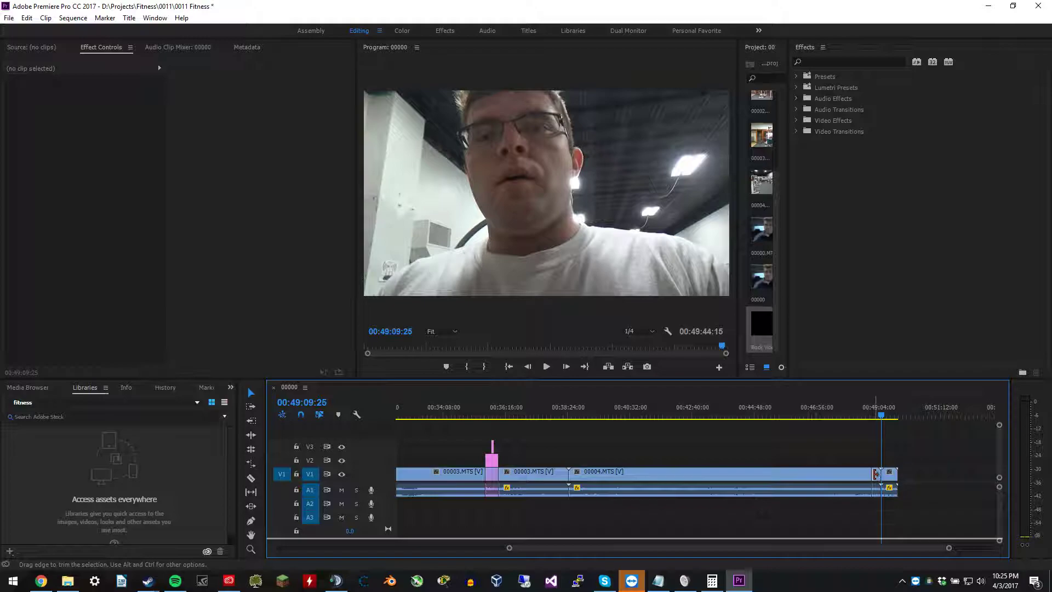
{"action": "left_click", "coordinate": [875, 484]}
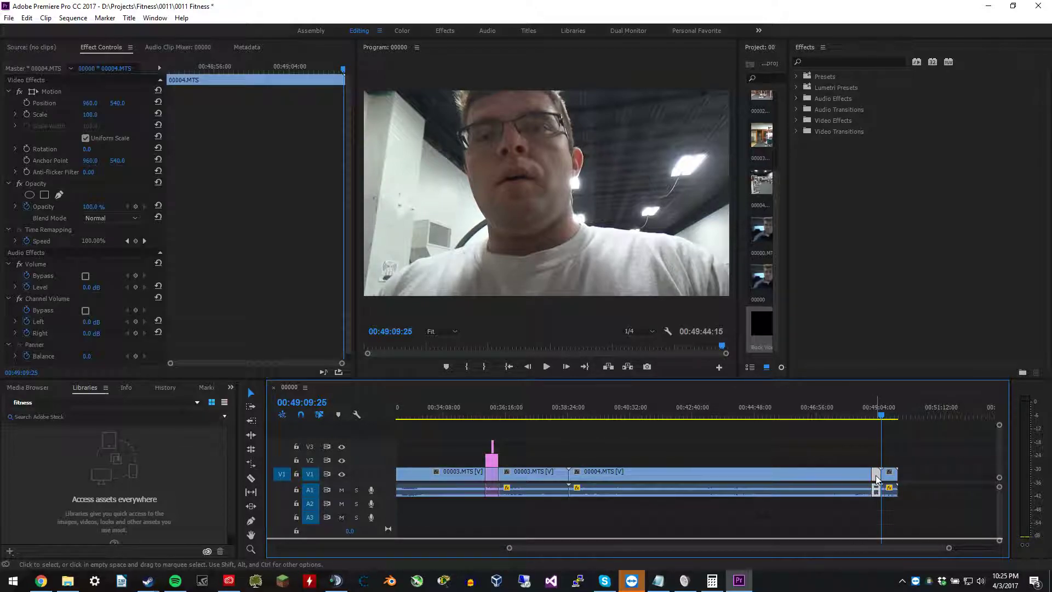
{"action": "key", "text": "Delete"}
{"action": "left_click_drag", "start_coordinate": [888, 478], "coordinate": [880, 478]}
Play across the new cut between 00004.MTS and 00005.MTS to check the transition, and mute audio track A1 again.
{"action": "left_click", "coordinate": [869, 416]}
{"action": "key", "text": "space"}
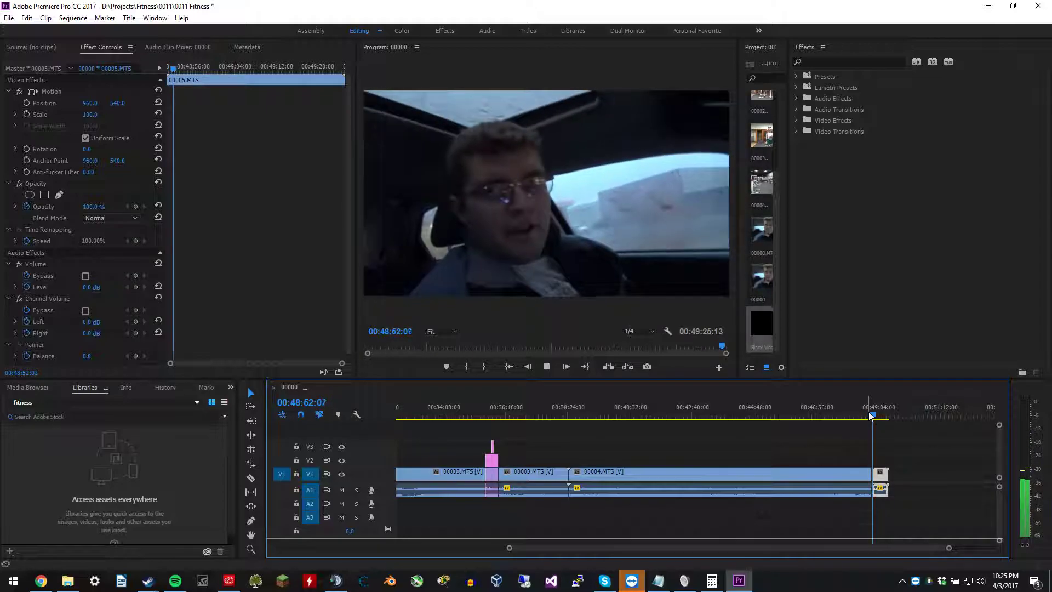
{"action": "key", "text": "space"}
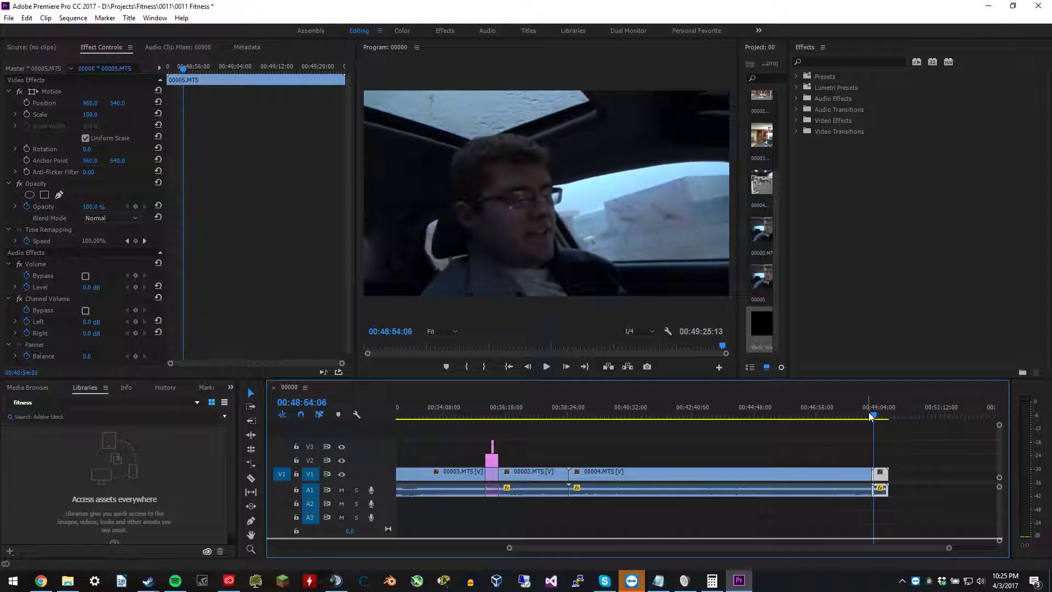
{"action": "left_click", "coordinate": [343, 491]}
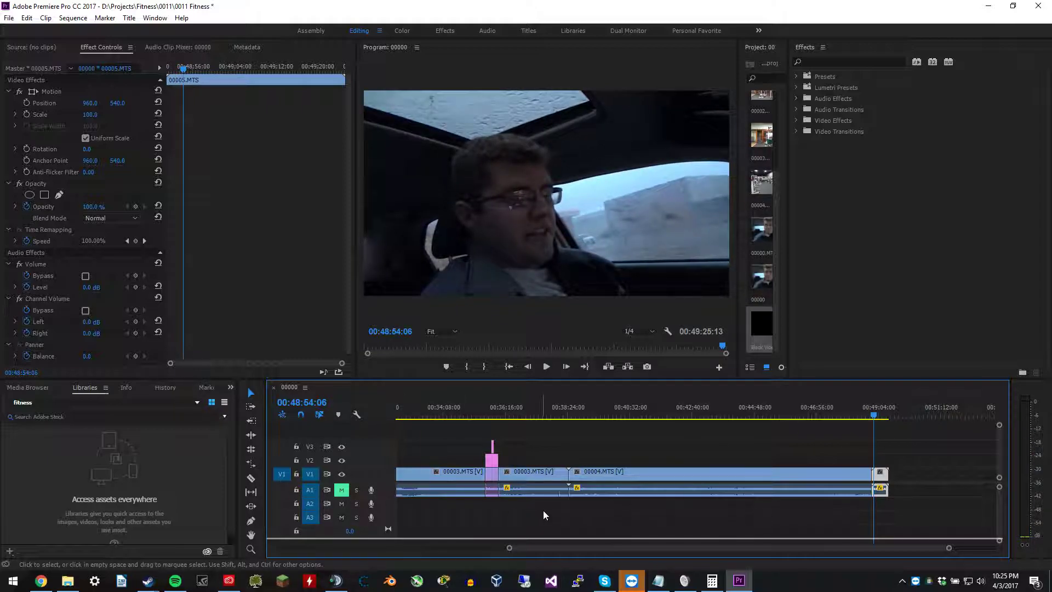
Select all clips from 00001.MTS to the end of the sequence and move them earlier to close the gap after the opening footage.
{"action": "key", "text": "minus"}
{"action": "left_click_drag", "start_coordinate": [499, 547], "coordinate": [435, 547]}
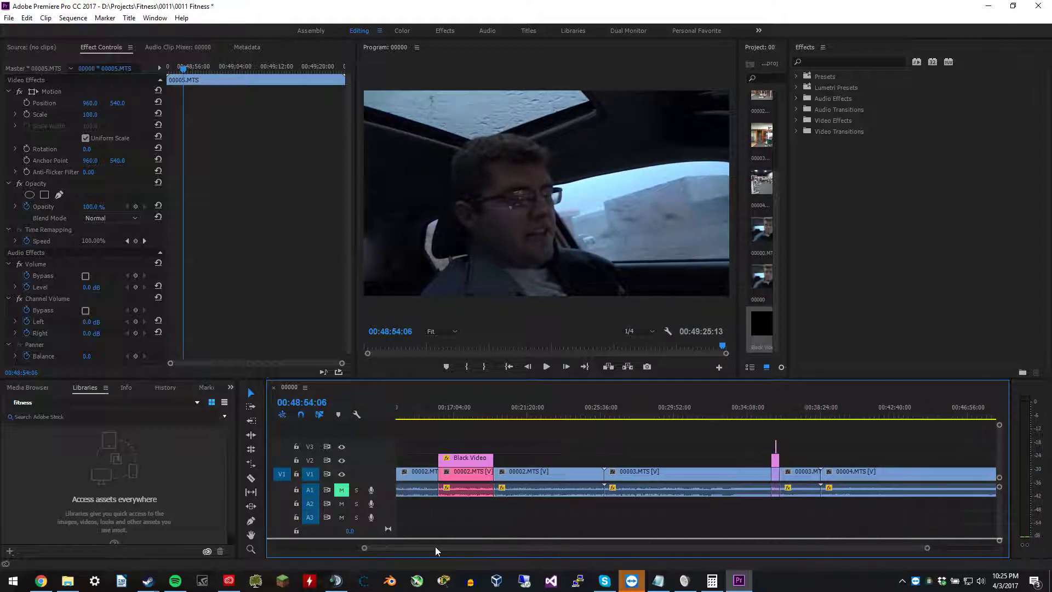
{"action": "key", "text": "minus"}
{"action": "key", "text": "minus"}
{"action": "key", "text": "minus"}
{"action": "key", "text": "alt"}
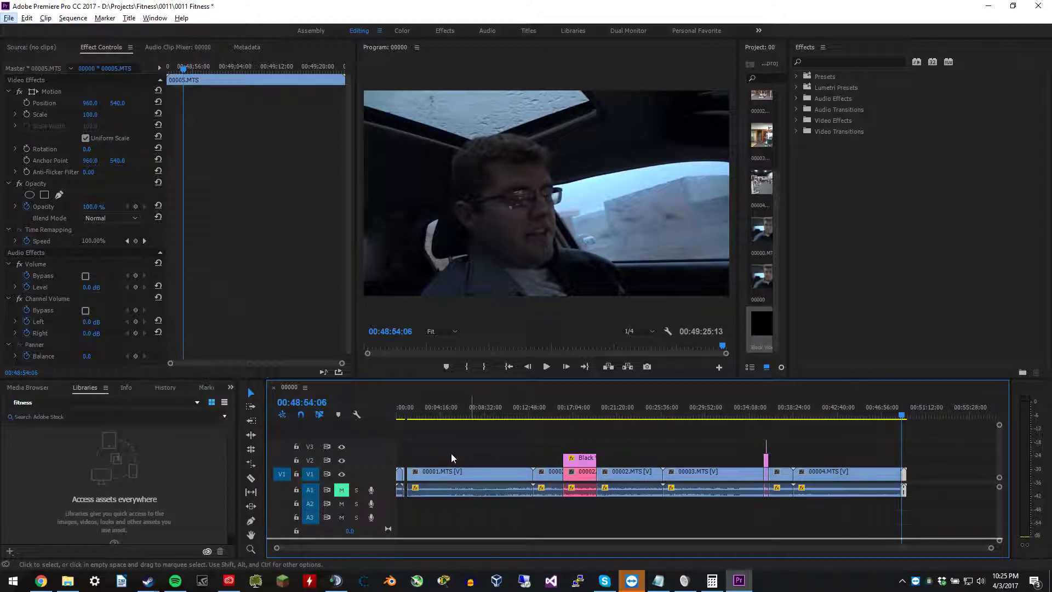
{"action": "left_click_drag", "start_coordinate": [421, 446], "coordinate": [937, 524]}
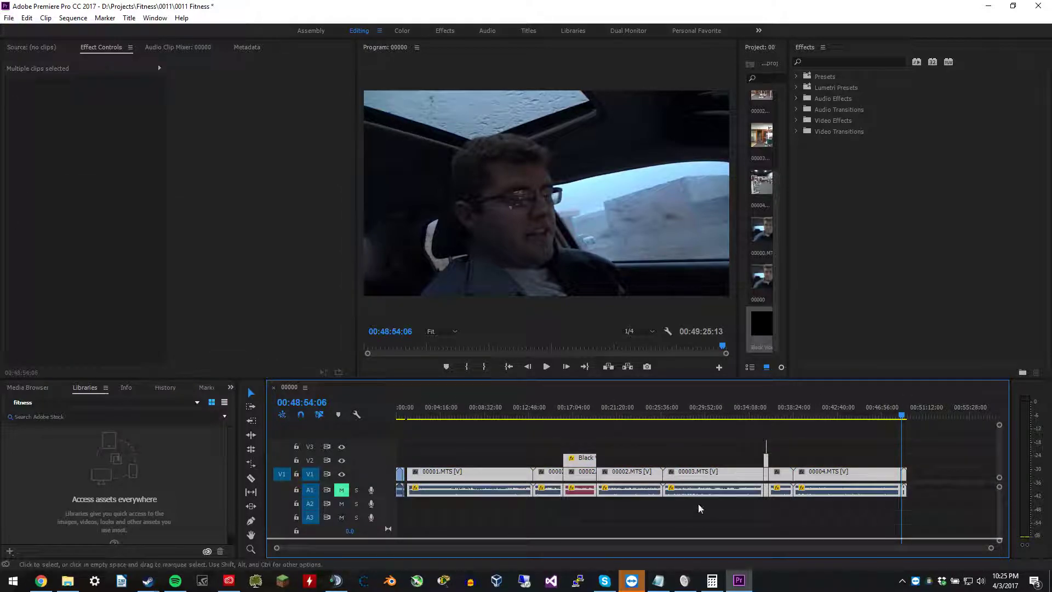
{"action": "left_click_drag", "start_coordinate": [474, 477], "coordinate": [469, 477]}
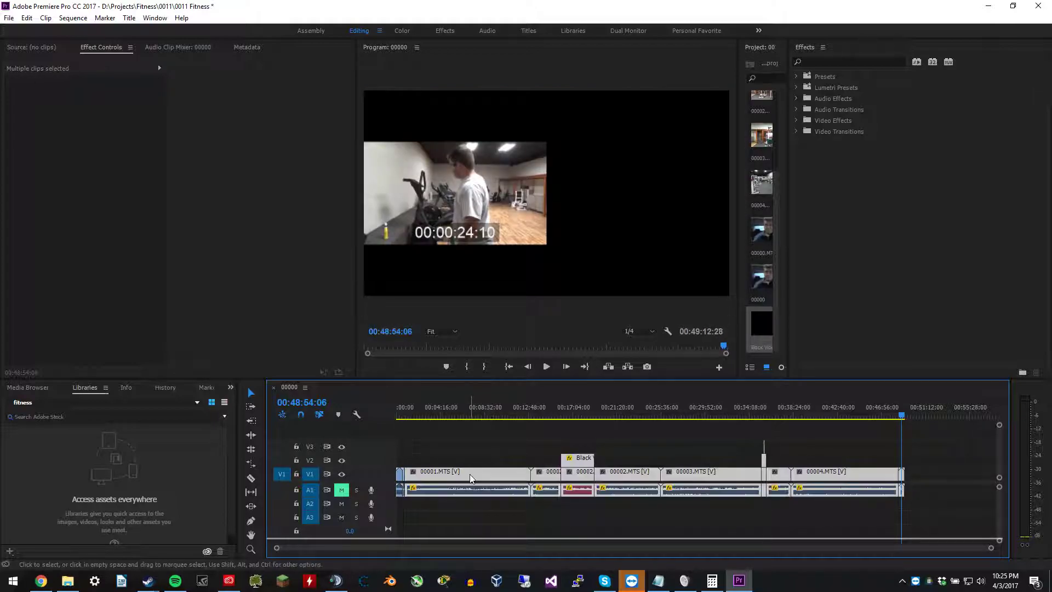
Play from 00:00:40 to 00:00:42:17 to check the transition from the opening car footage into the gym footage.
{"action": "scroll", "coordinate": [407, 485], "scroll_direction": "up", "scroll_amount": 2}
{"action": "scroll", "coordinate": [408, 485], "scroll_direction": "up", "scroll_amount": 2}
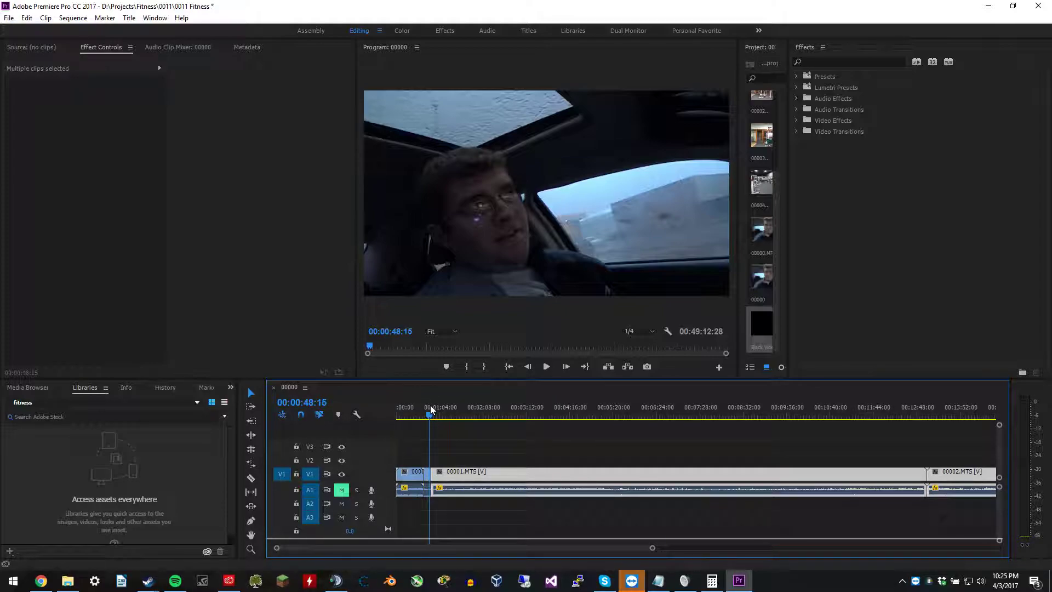
{"action": "left_click_drag", "start_coordinate": [431, 410], "coordinate": [423, 410]}
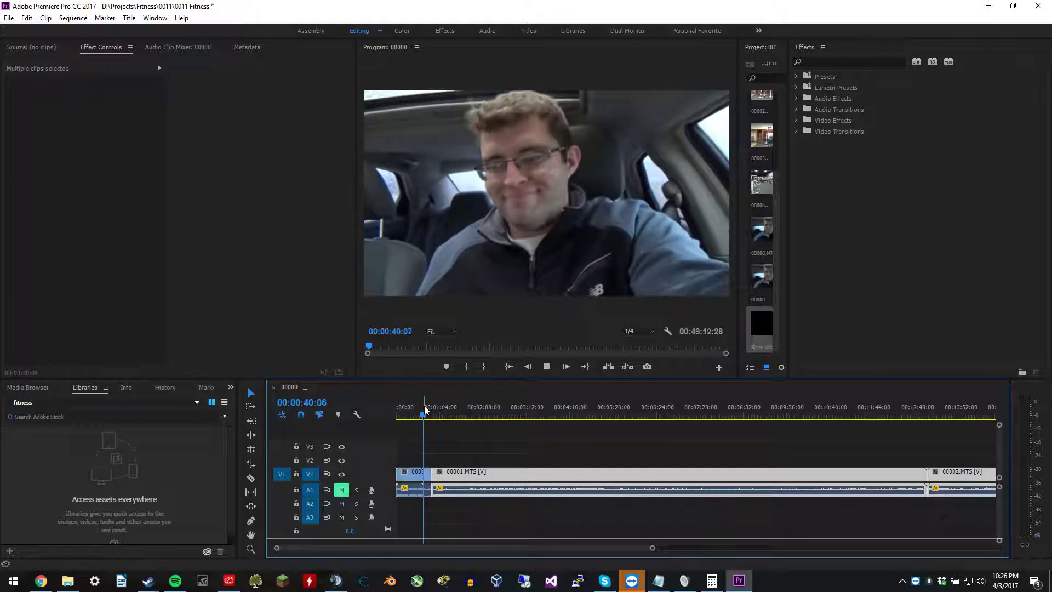
{"action": "key", "text": "space"}
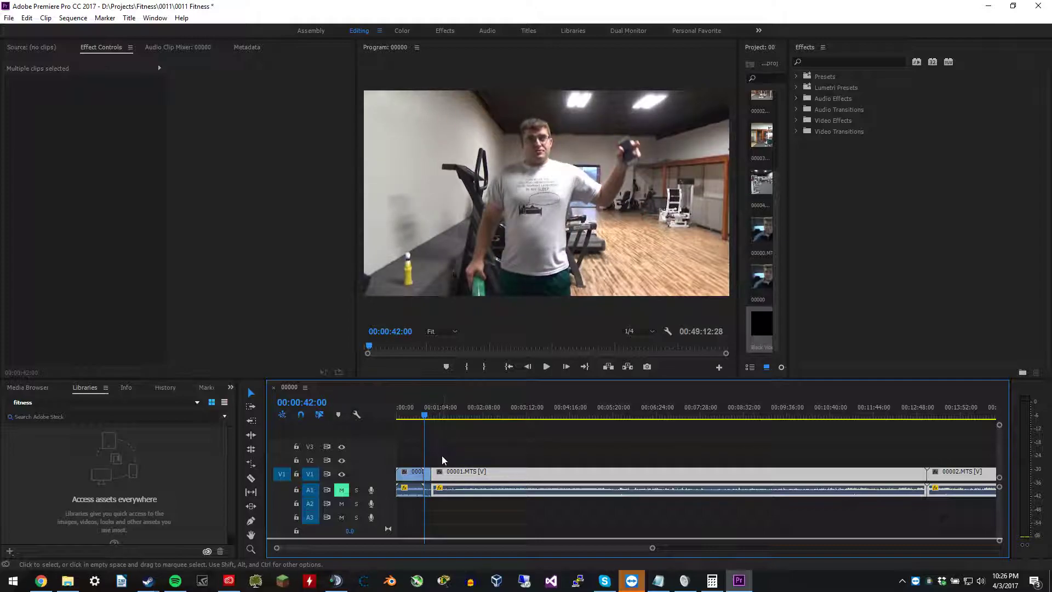
{"action": "key", "text": "space"}
{"action": "key", "text": "space"}
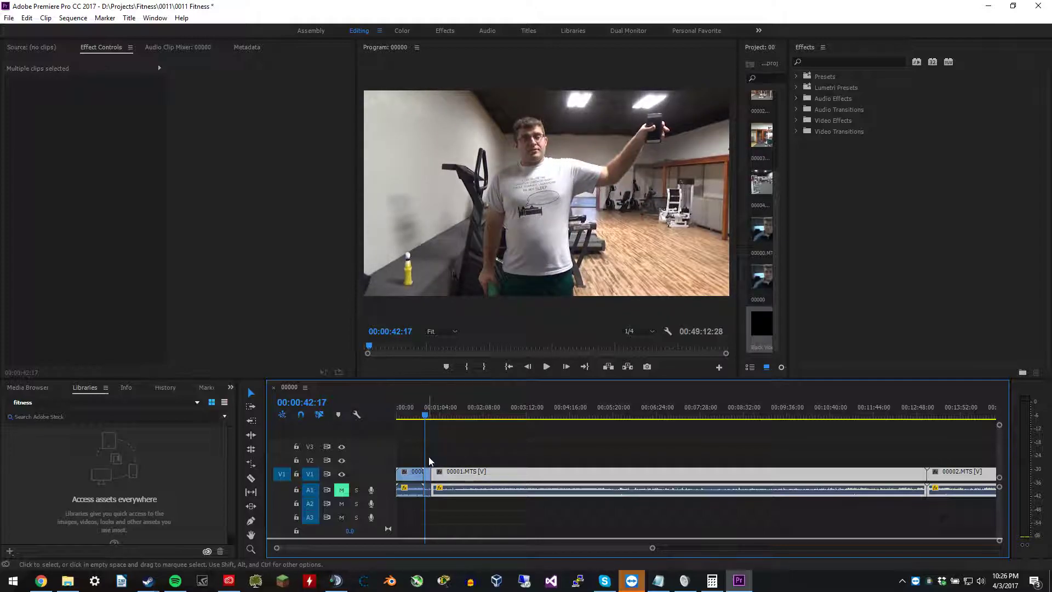
Nest the gym clips from 00001.MTS through 00004.MTS with their Black Video overlays, leaving out the closing clip 00005.MTS, and keep the default name.
{"action": "scroll", "coordinate": [520, 491], "scroll_direction": "down", "scroll_amount": 5}
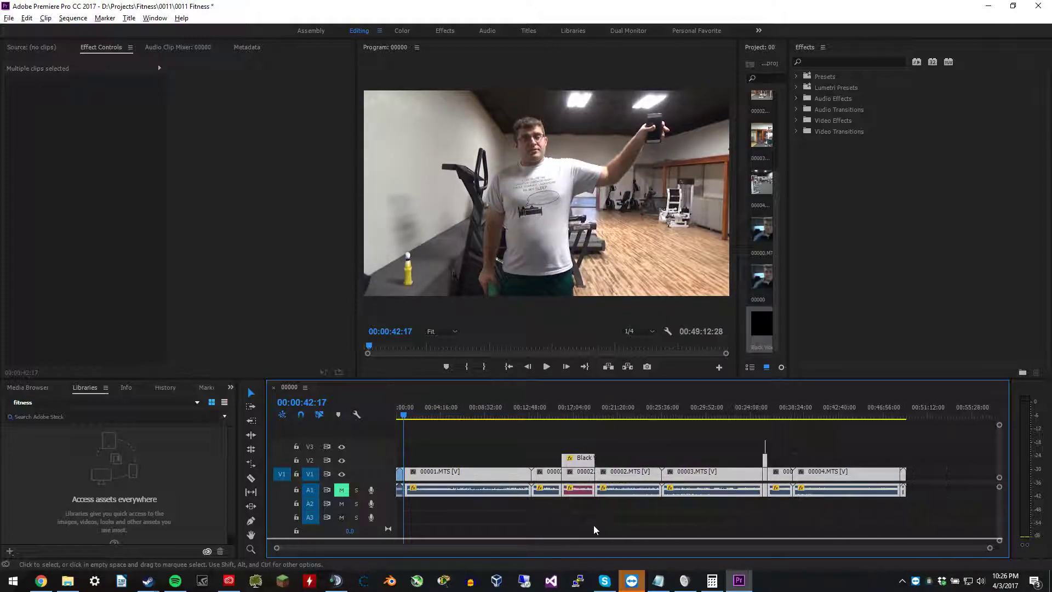
{"action": "left_click", "coordinate": [902, 477], "text": "shift"}
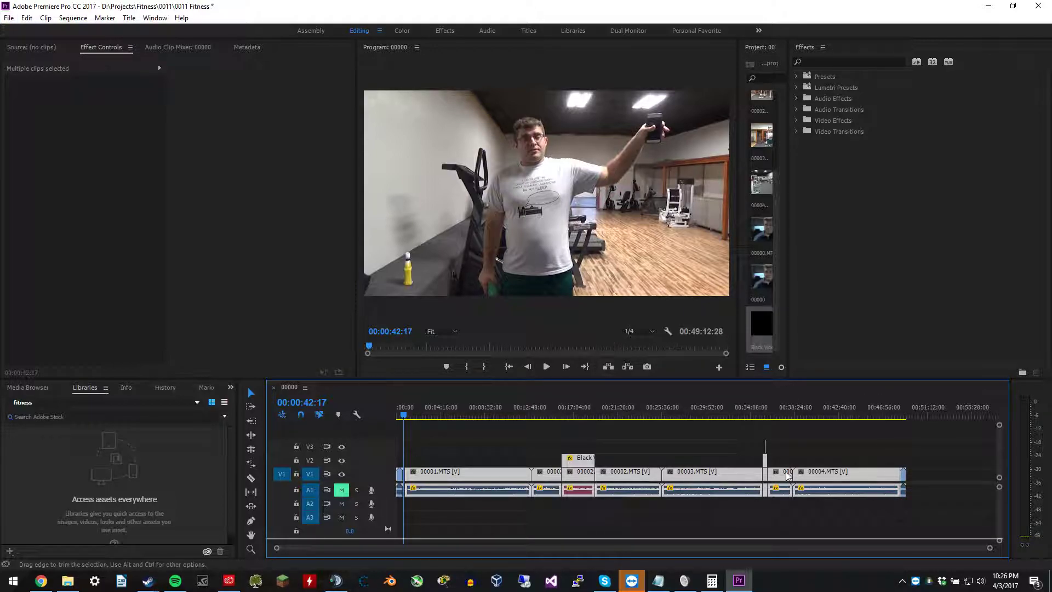
{"action": "right_click", "coordinate": [692, 477]}
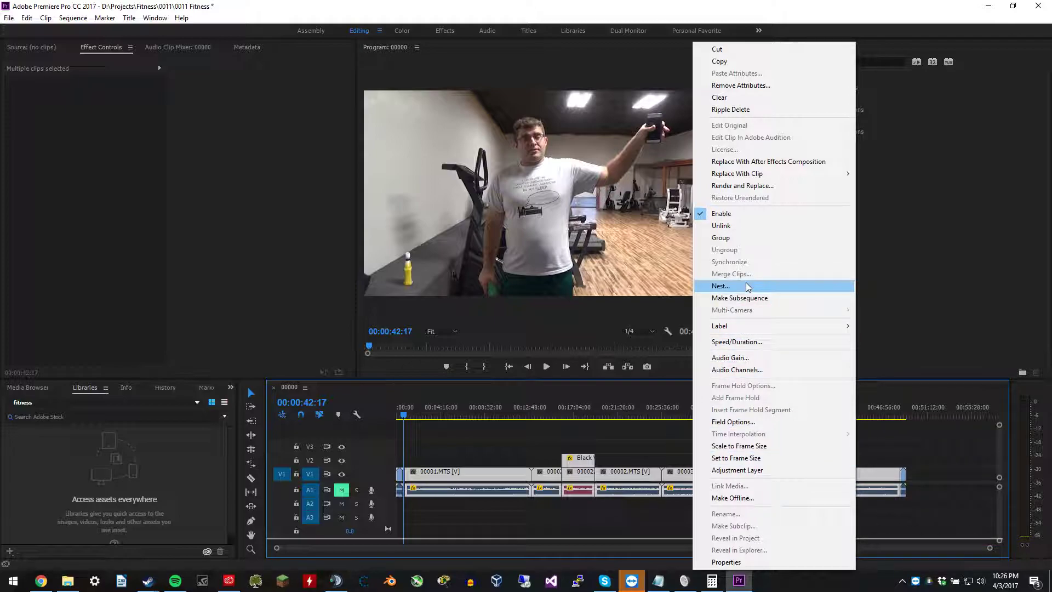
{"action": "left_click", "coordinate": [739, 285]}
{"action": "key", "text": "Return"}
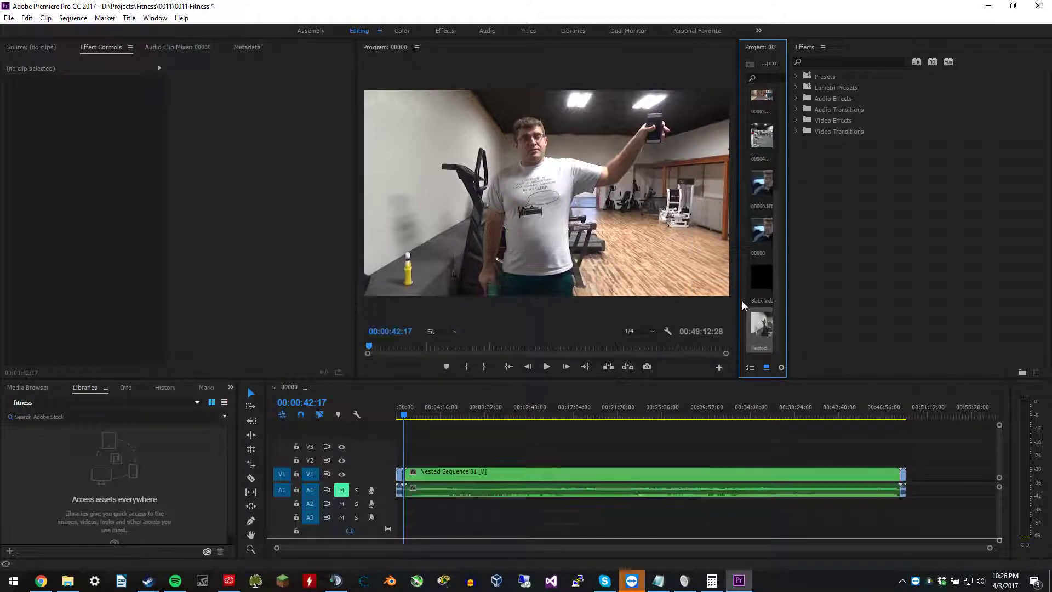
Rate-stretch the nested gym sequence to about 4031% speed and move the closing clip 00005.MTS back against its new end.
{"action": "key", "text": "r"}
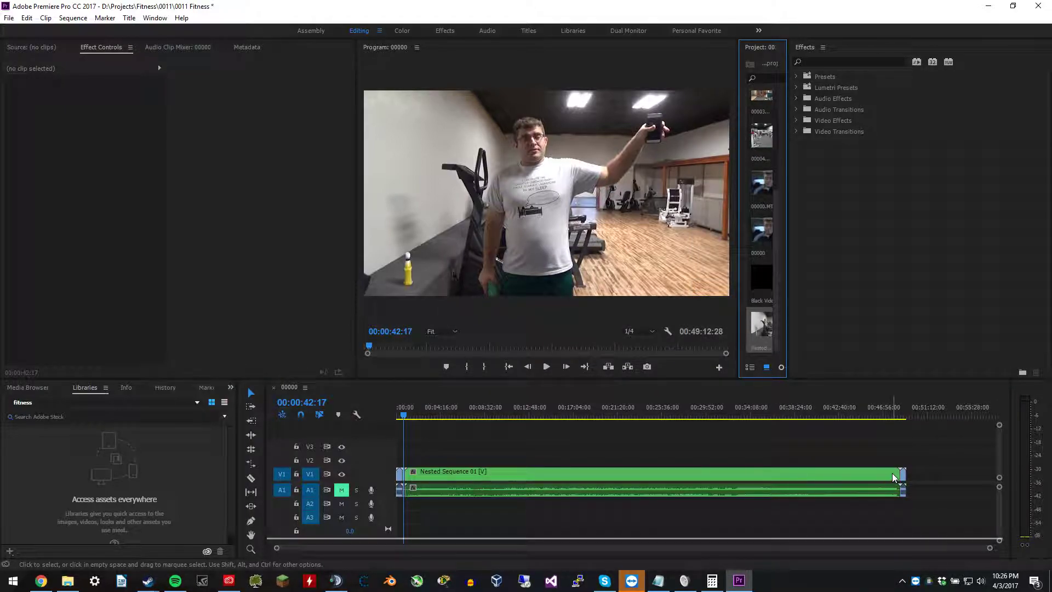
{"action": "left_click_drag", "start_coordinate": [896, 474], "coordinate": [413, 475]}
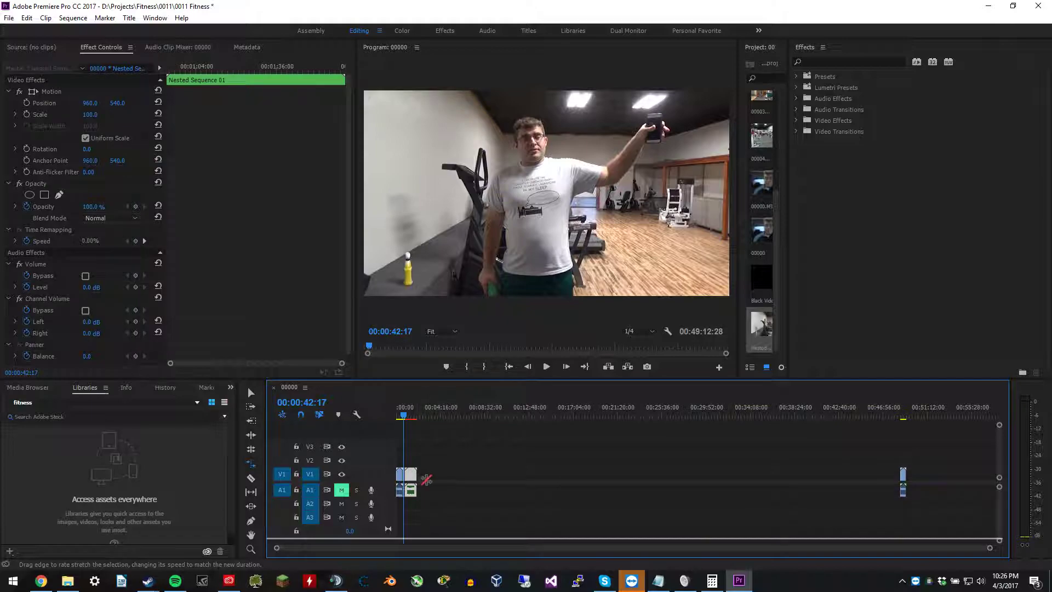
{"action": "key", "text": "v"}
{"action": "left_click_drag", "start_coordinate": [902, 476], "coordinate": [420, 475]}
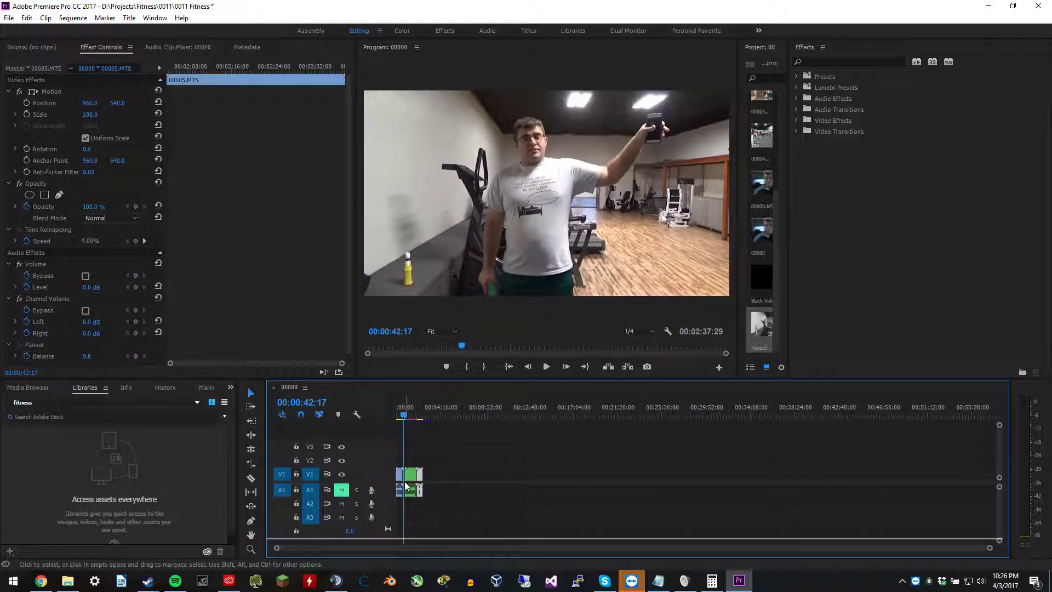
Play through the sped-up nested sequence from just before its start, sampling several points up to about 00:01:51 to check the time-lapse.
{"action": "scroll", "coordinate": [406, 485], "scroll_direction": "up", "scroll_amount": 8}
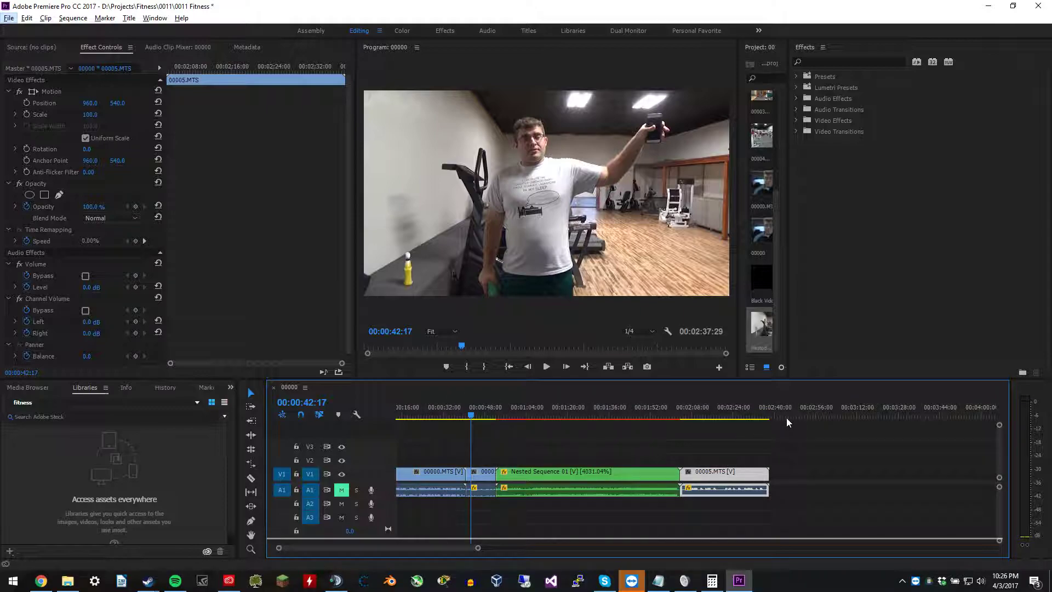
{"action": "left_click", "coordinate": [492, 416]}
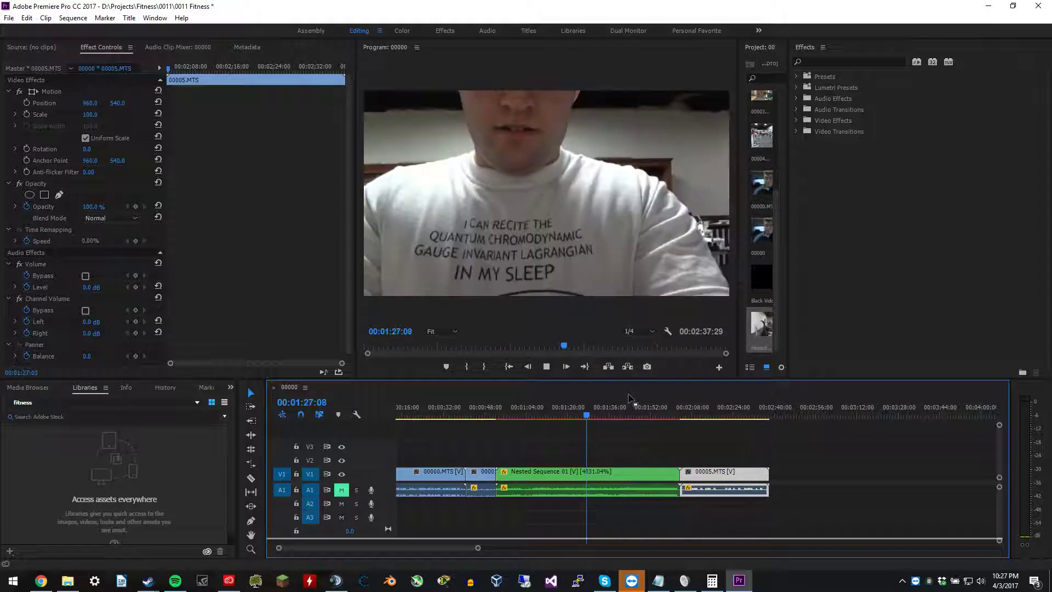
{"action": "left_click", "coordinate": [614, 413]}
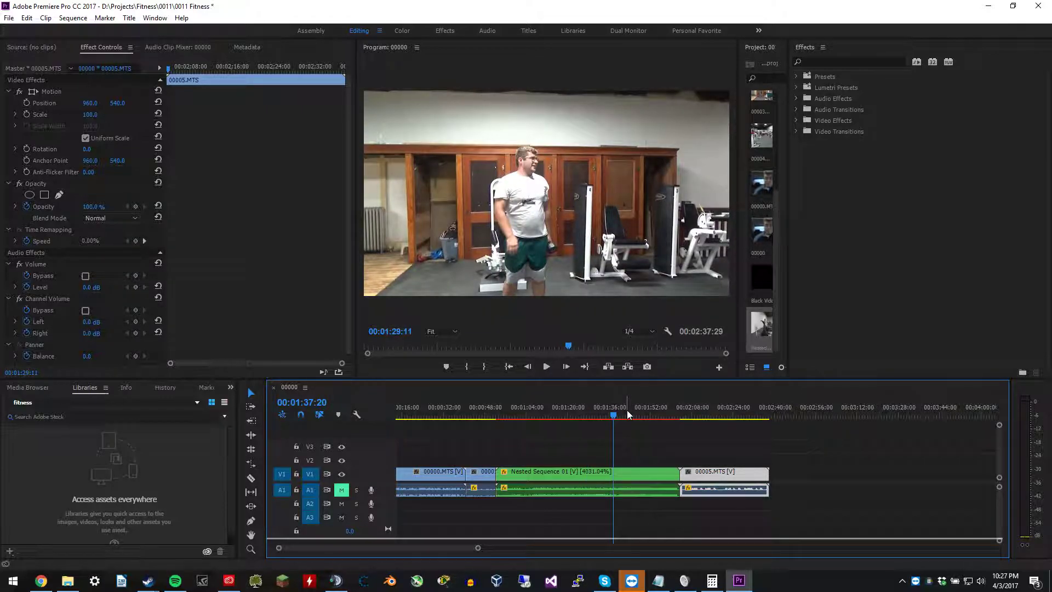
{"action": "left_click_drag", "start_coordinate": [641, 411], "coordinate": [640, 411]}
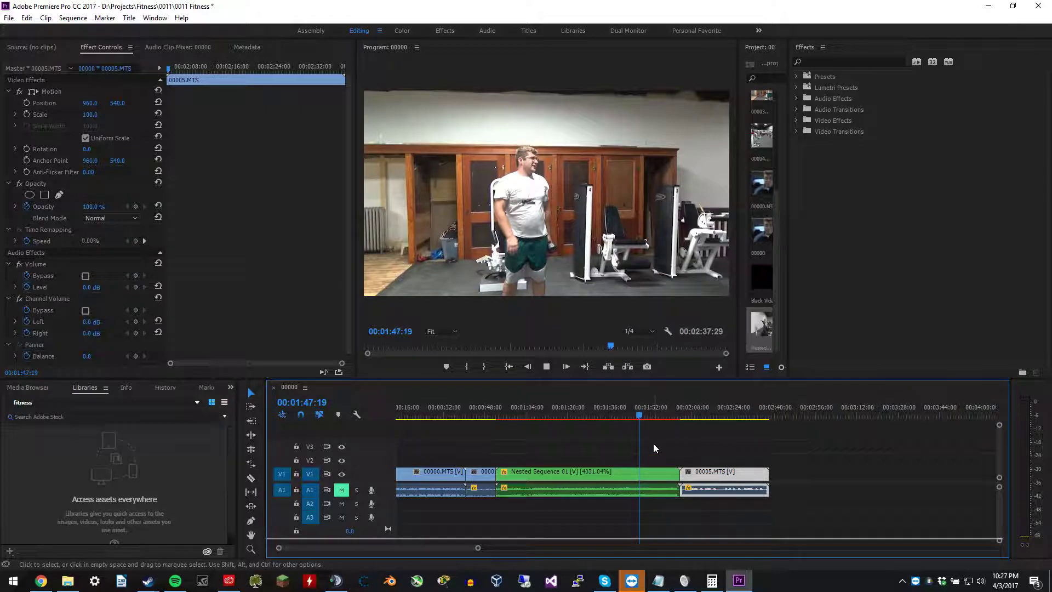
{"action": "left_click", "coordinate": [641, 418]}
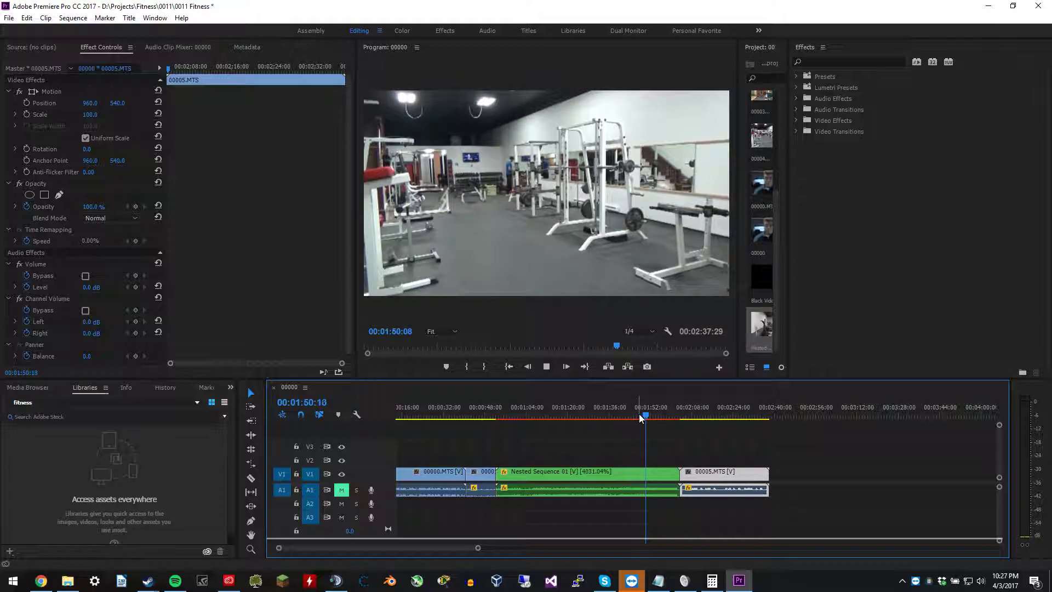
{"action": "key", "text": "space"}
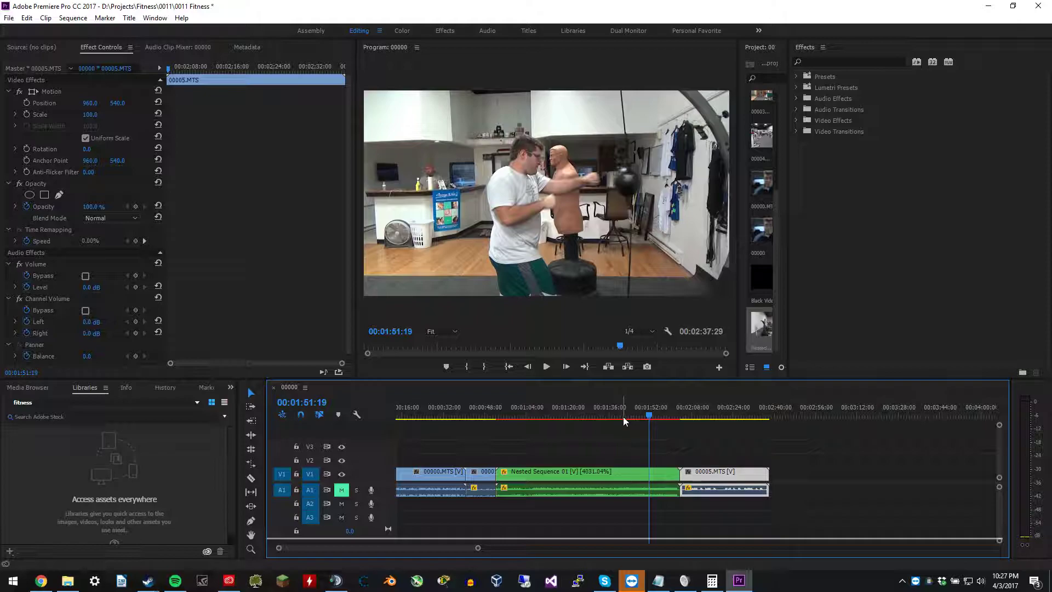
Save the project and open the media export settings for the sequence with all its clips selected.
{"action": "key", "text": "ctrl+s"}
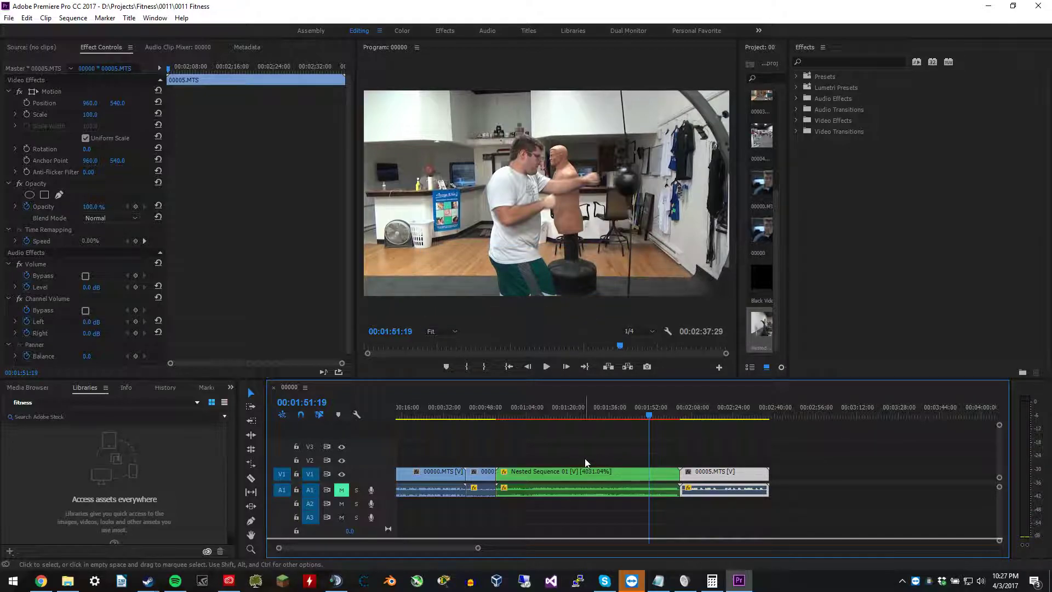
{"action": "key", "text": "ctrl+a"}
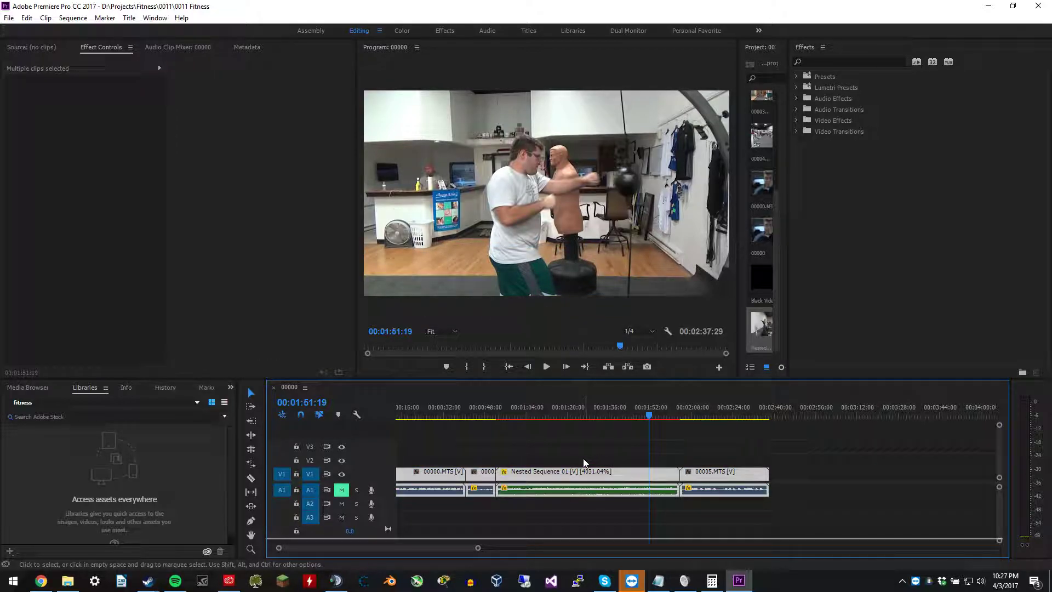
{"action": "left_click", "coordinate": [8, 22]}
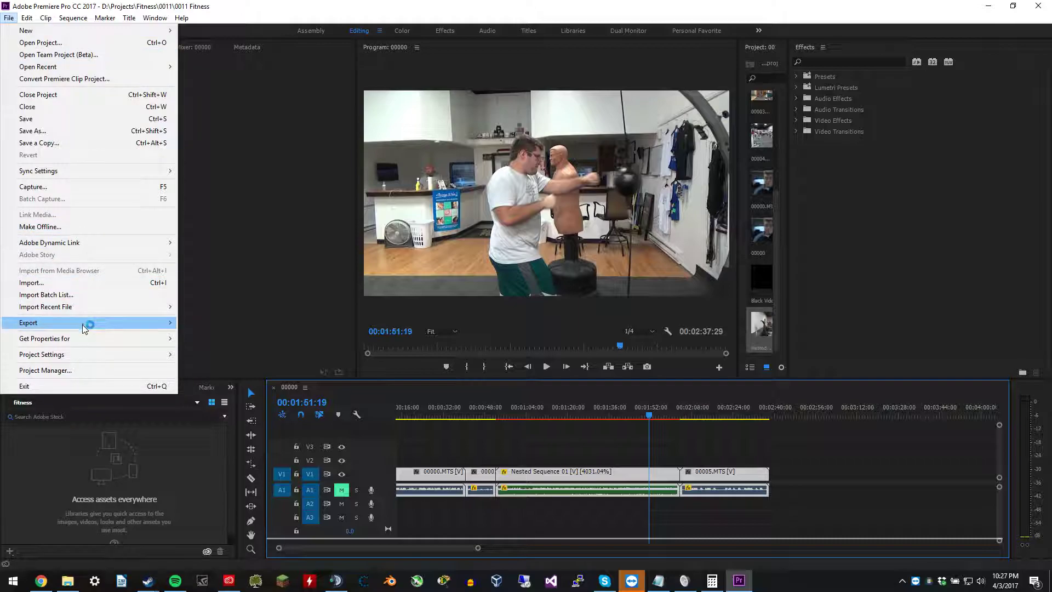
{"action": "mouse_move", "coordinate": [82, 324]}
{"action": "left_click", "coordinate": [238, 323]}
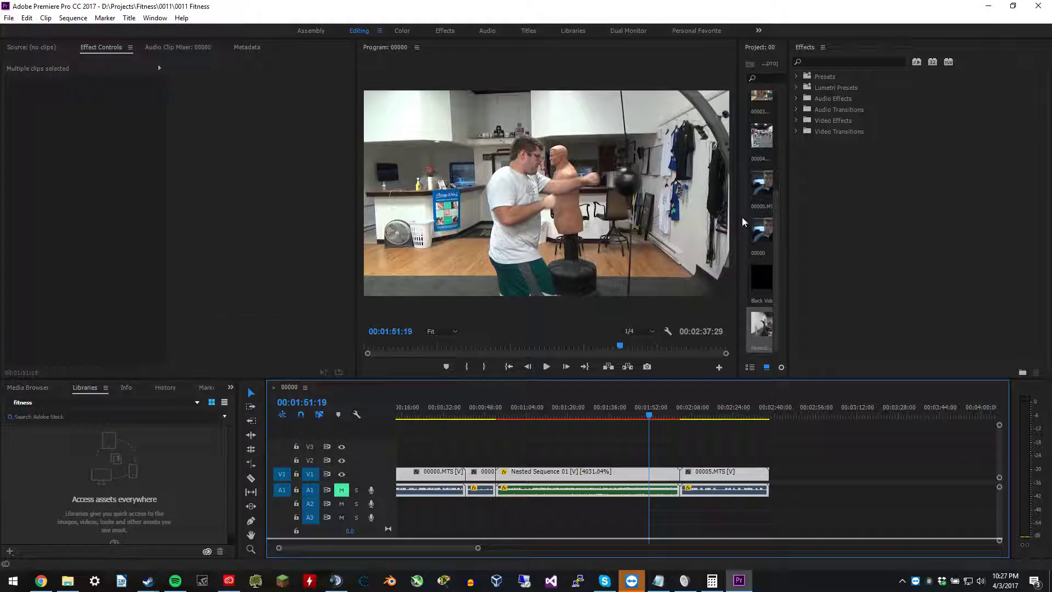
Set the H.264 export preset to Youtube 1080p.
{"action": "left_click", "coordinate": [711, 122]}
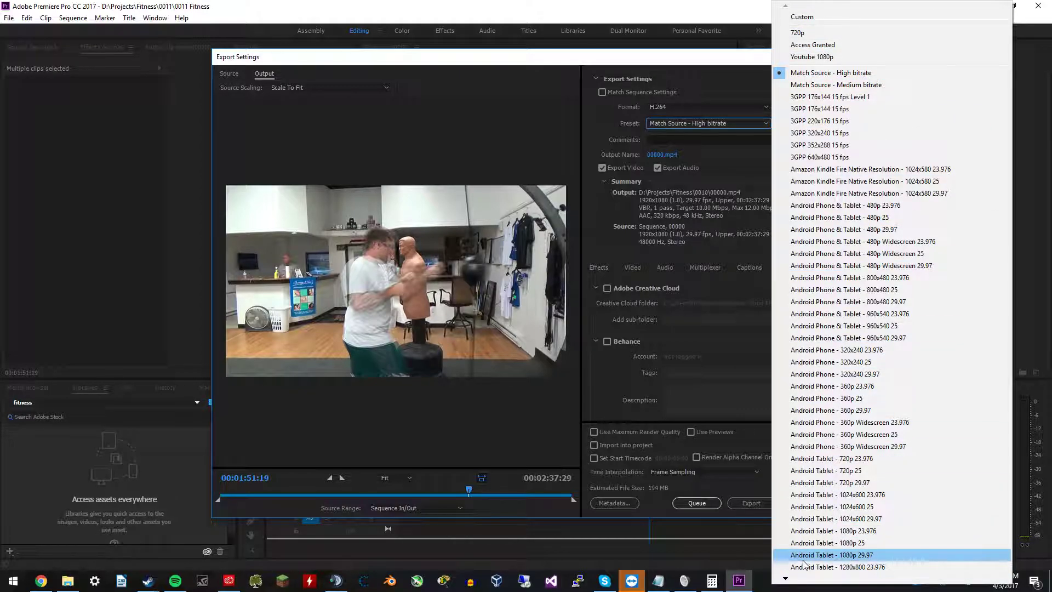
{"action": "left_click", "coordinate": [710, 180]}
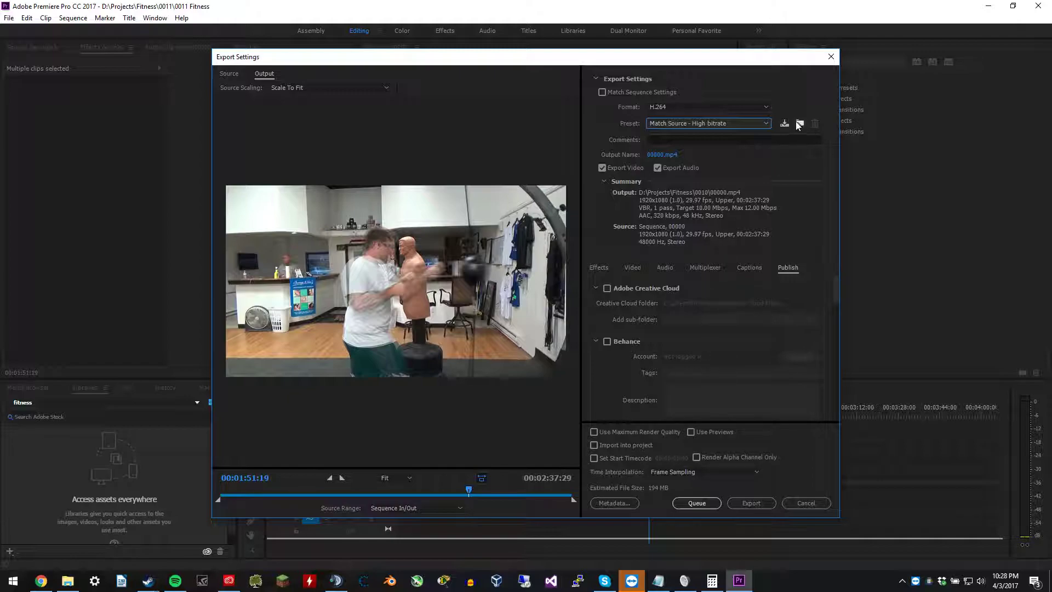
{"action": "left_click", "coordinate": [687, 123]}
{"action": "left_click", "coordinate": [830, 57]}
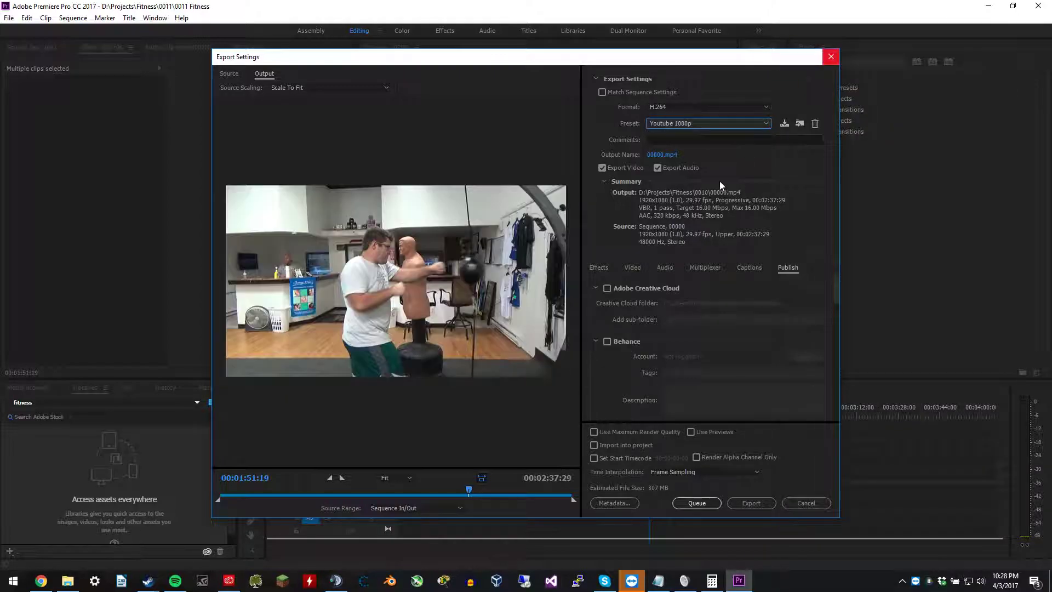
Set the export output to a file named 0011 Fitness in the D:\Projects\Fitness\0011 folder.
{"action": "left_click", "coordinate": [671, 155]}
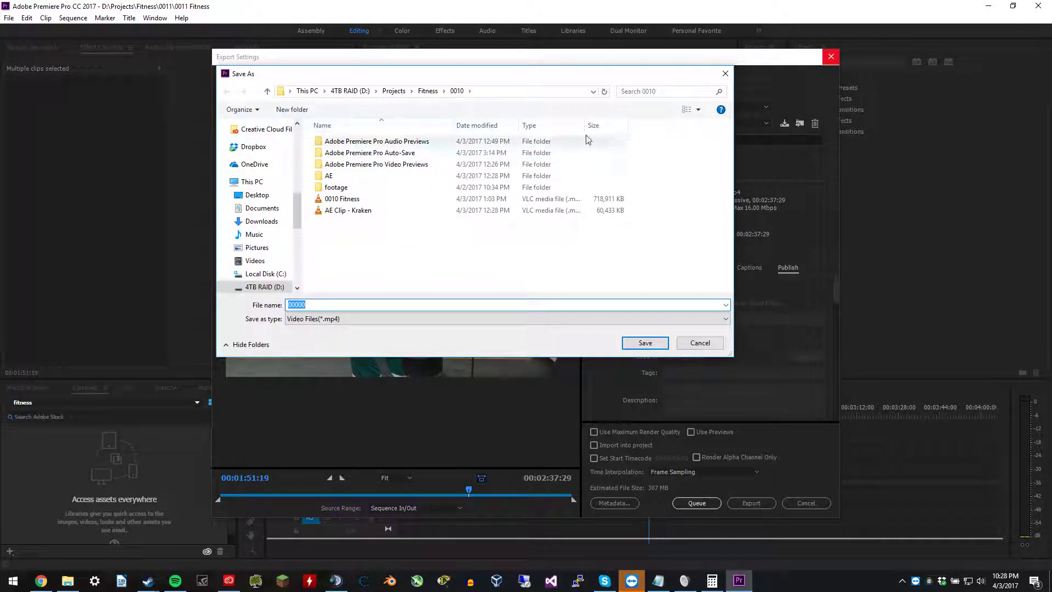
{"action": "left_click", "coordinate": [730, 75]}
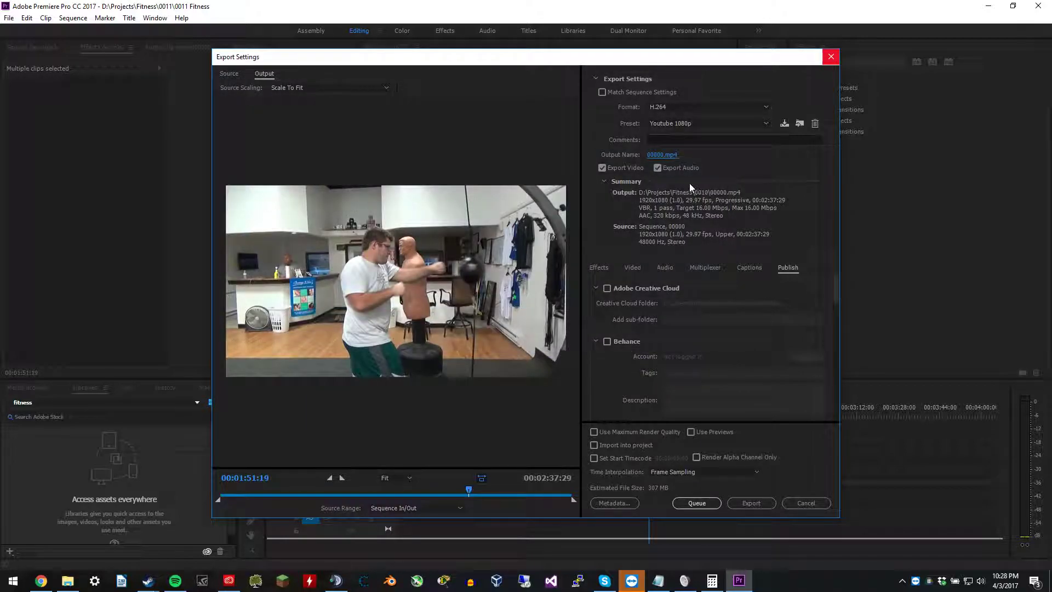
{"action": "left_click", "coordinate": [663, 157]}
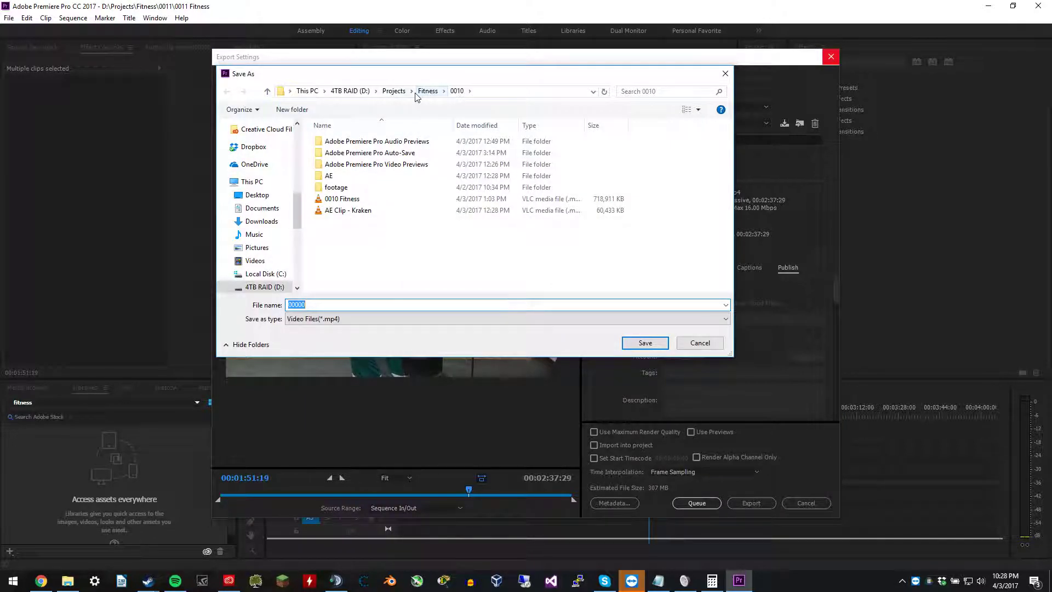
{"action": "left_click", "coordinate": [428, 91]}
{"action": "double_click", "coordinate": [331, 267]}
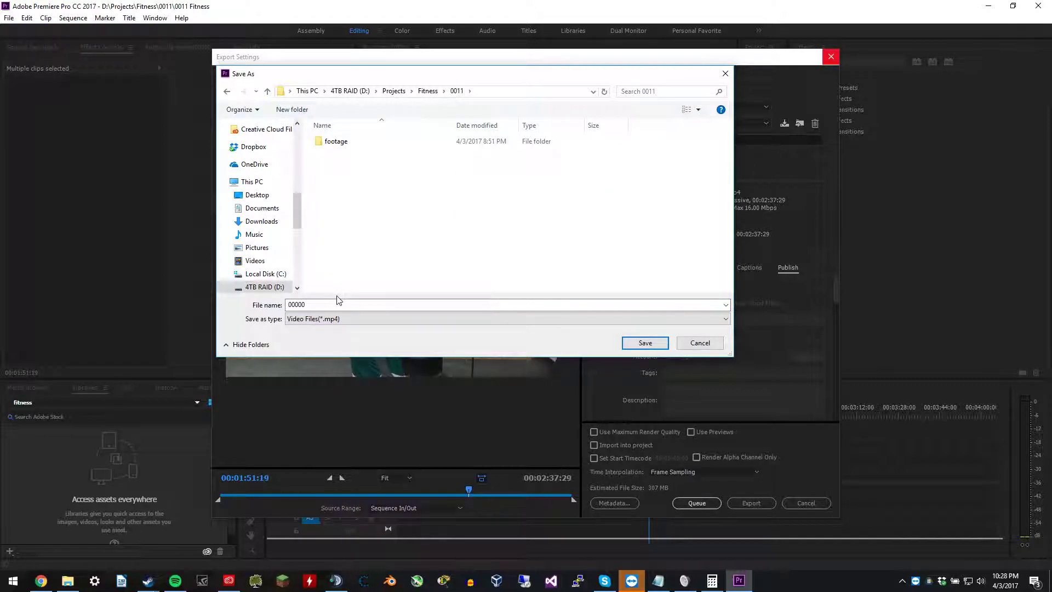
{"action": "type", "text": "0011 Fitness"}
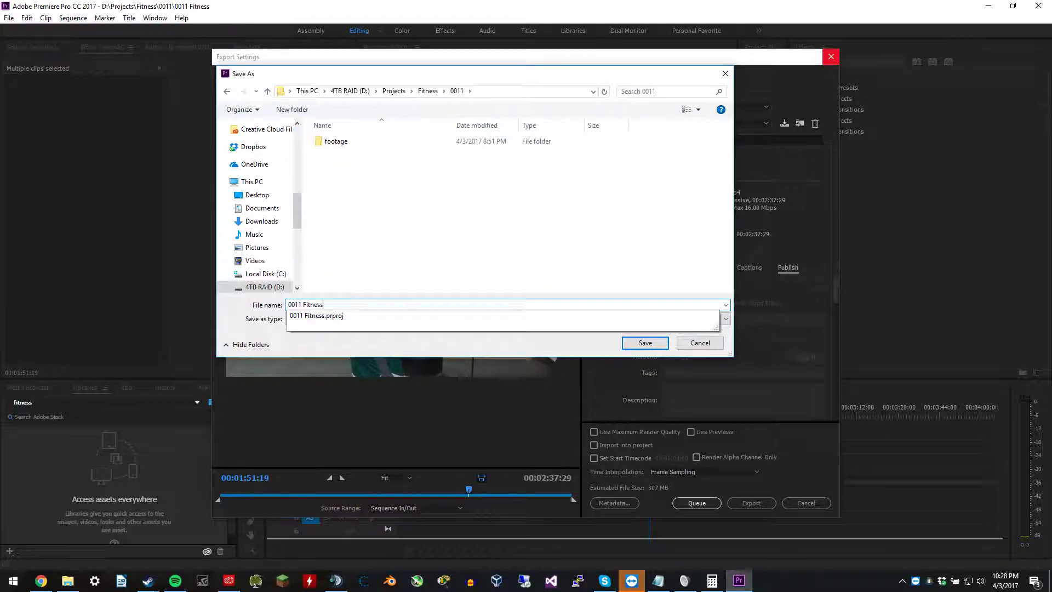
{"action": "key", "text": "Return"}
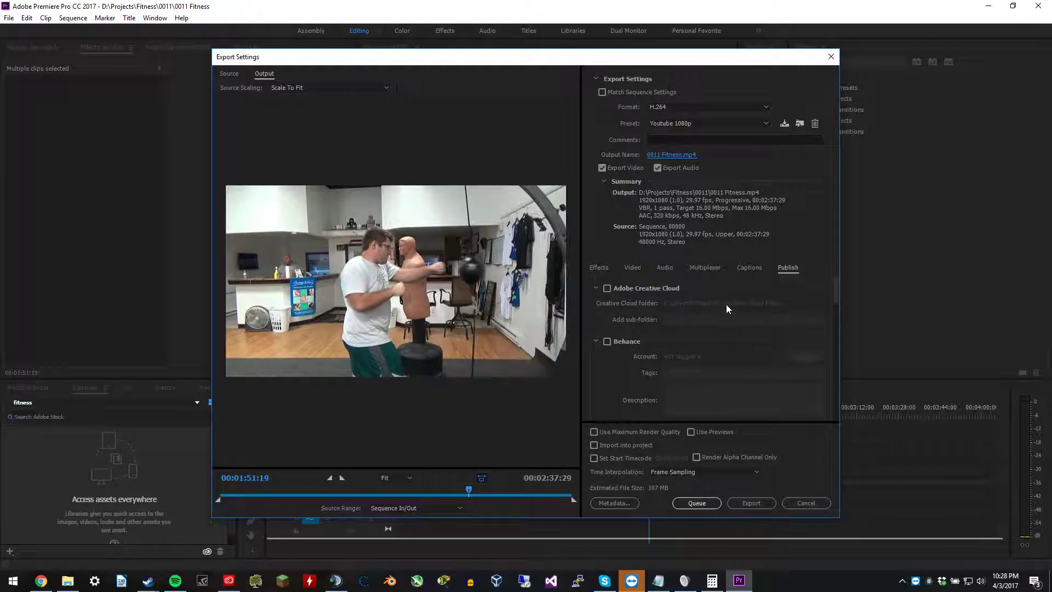
Review the export's publishing options, from Adobe Creative Cloud and Behance down to YouTube.
{"action": "left_click_drag", "start_coordinate": [832, 296], "coordinate": [820, 422]}
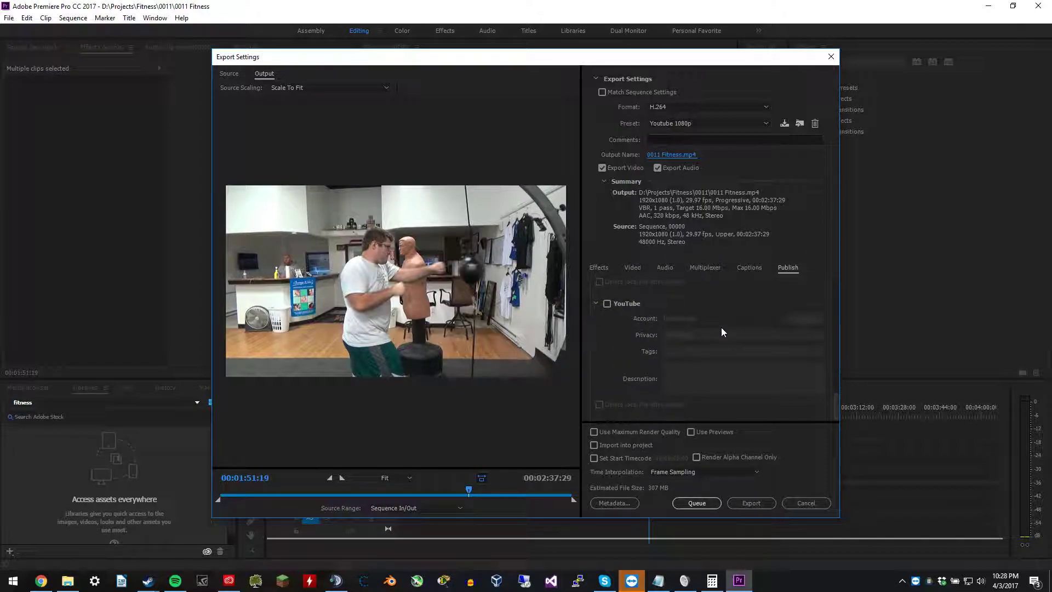
{"action": "left_click_drag", "start_coordinate": [836, 407], "coordinate": [848, 284]}
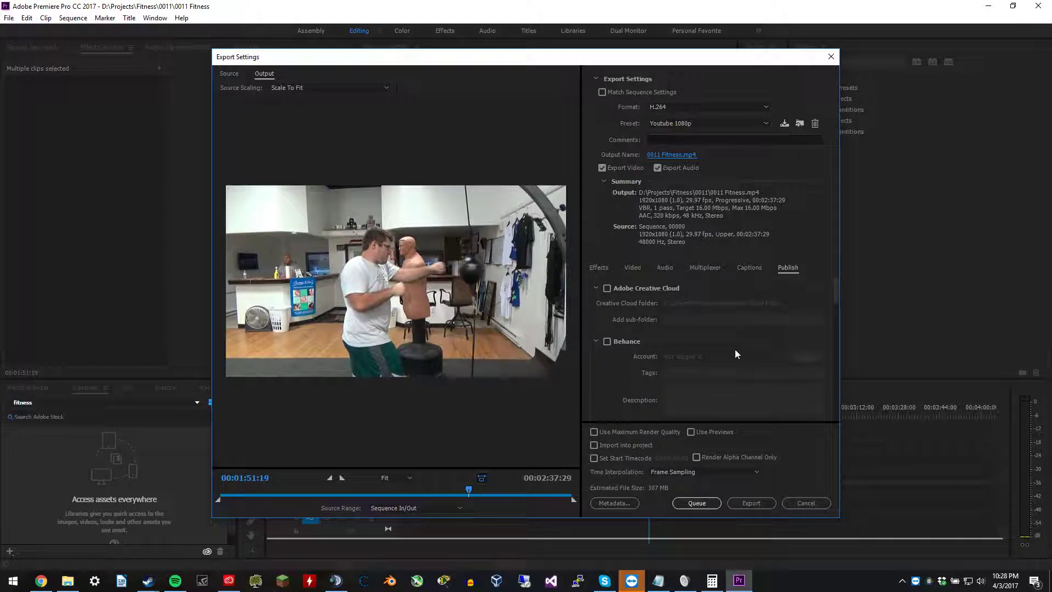